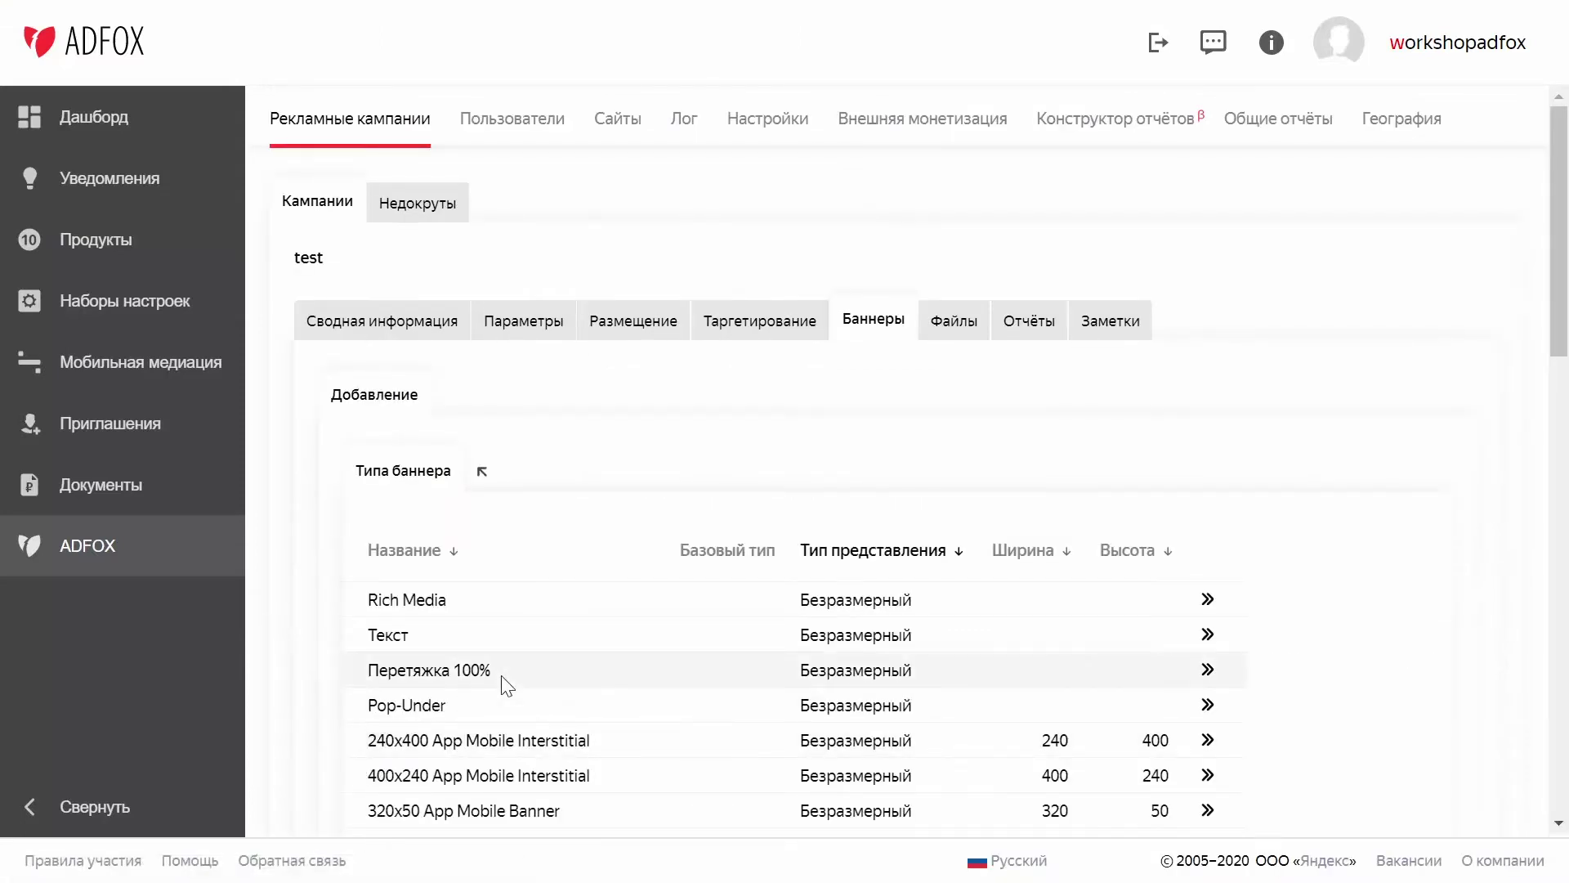
# Choose the dimensionless 300x600 type for the new banner in the test campaign
pyautogui.scroll(-9, 588, 623)
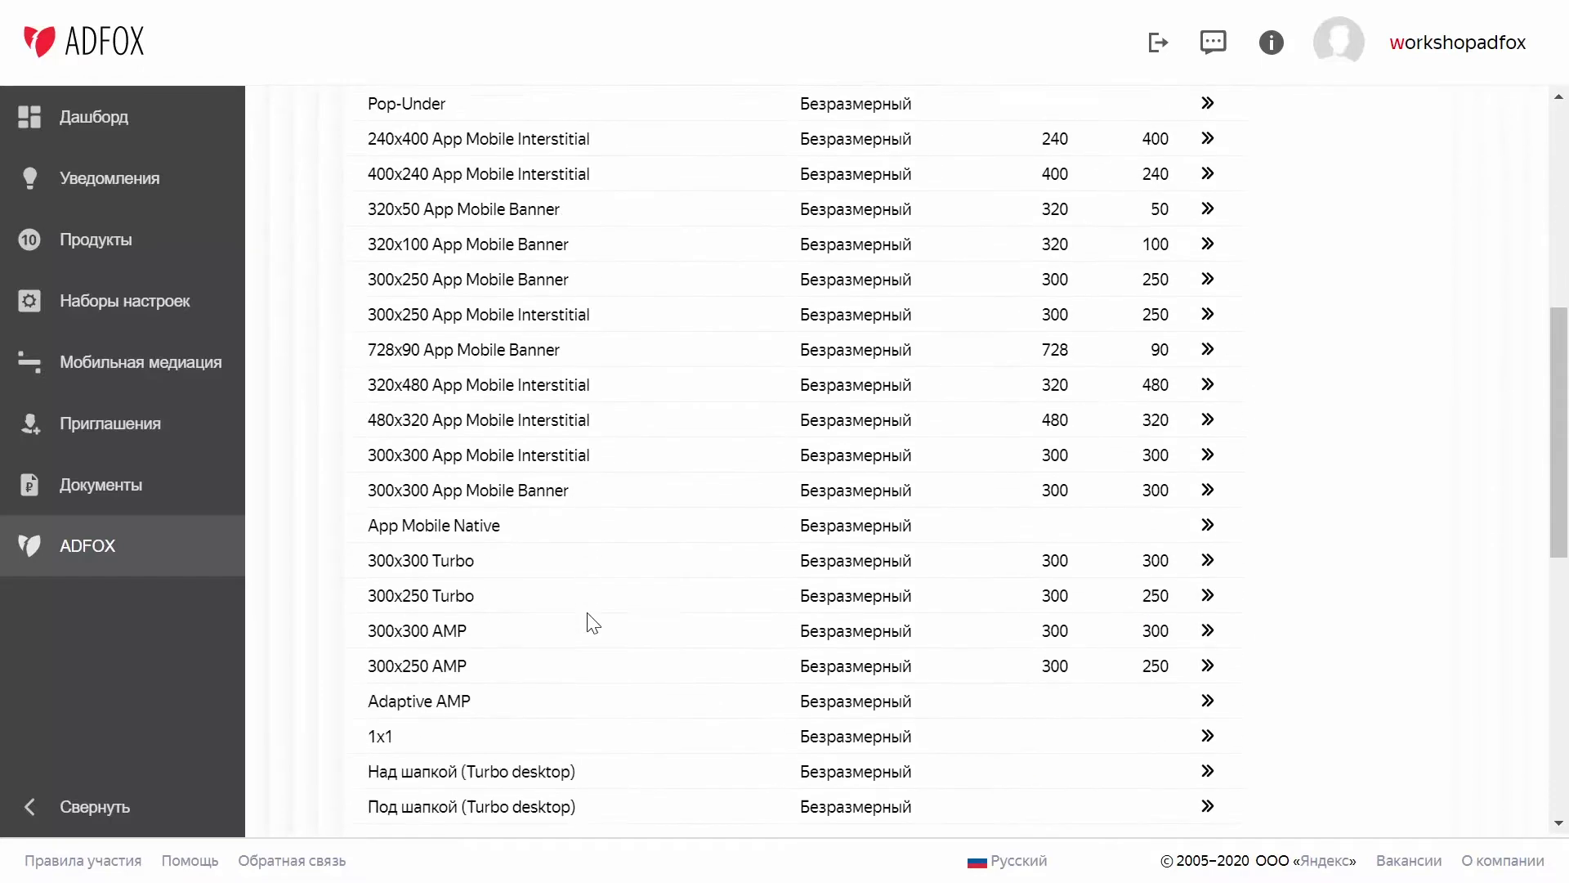
pyautogui.scroll(-4, 590, 623)
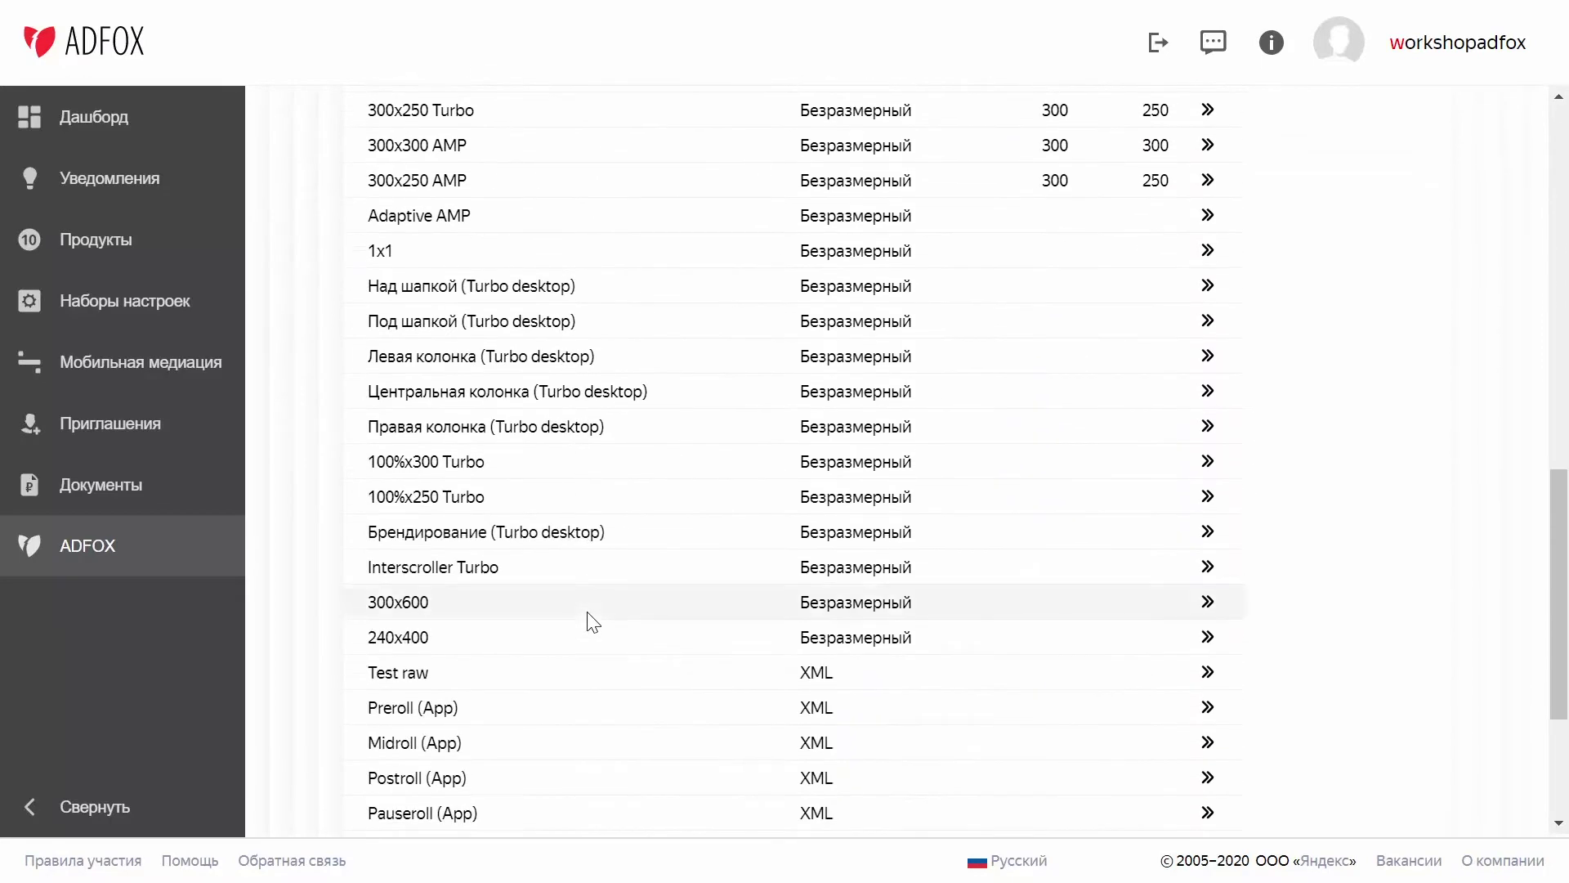
pyautogui.click(1208, 603)
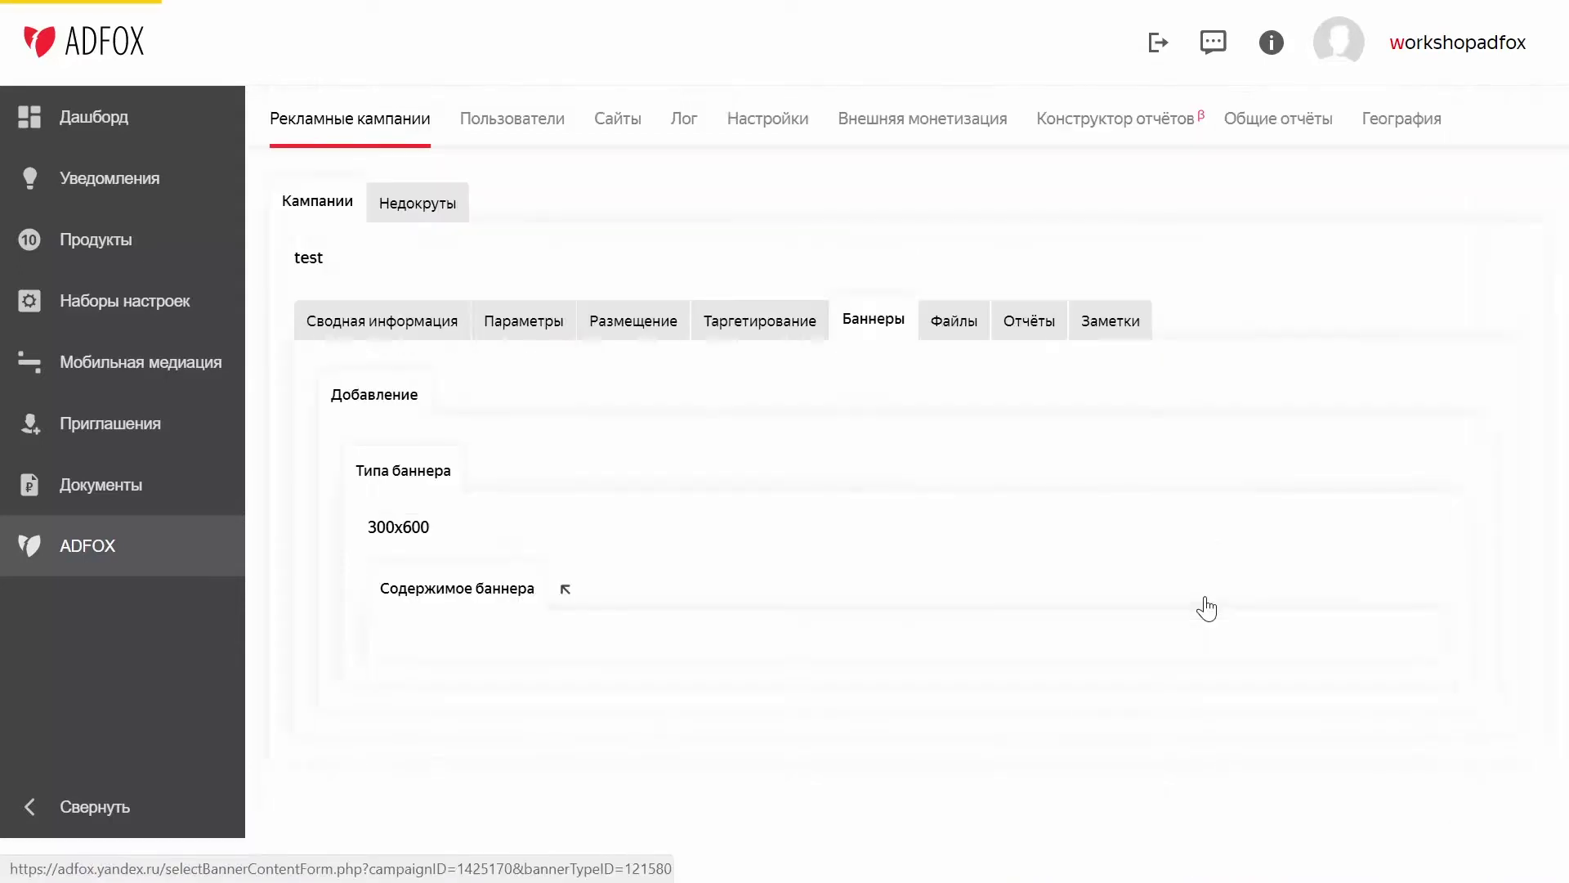
# Select the additional template Banner Image [loader] as the banner's content
pyautogui.scroll(-2, 1207, 609)
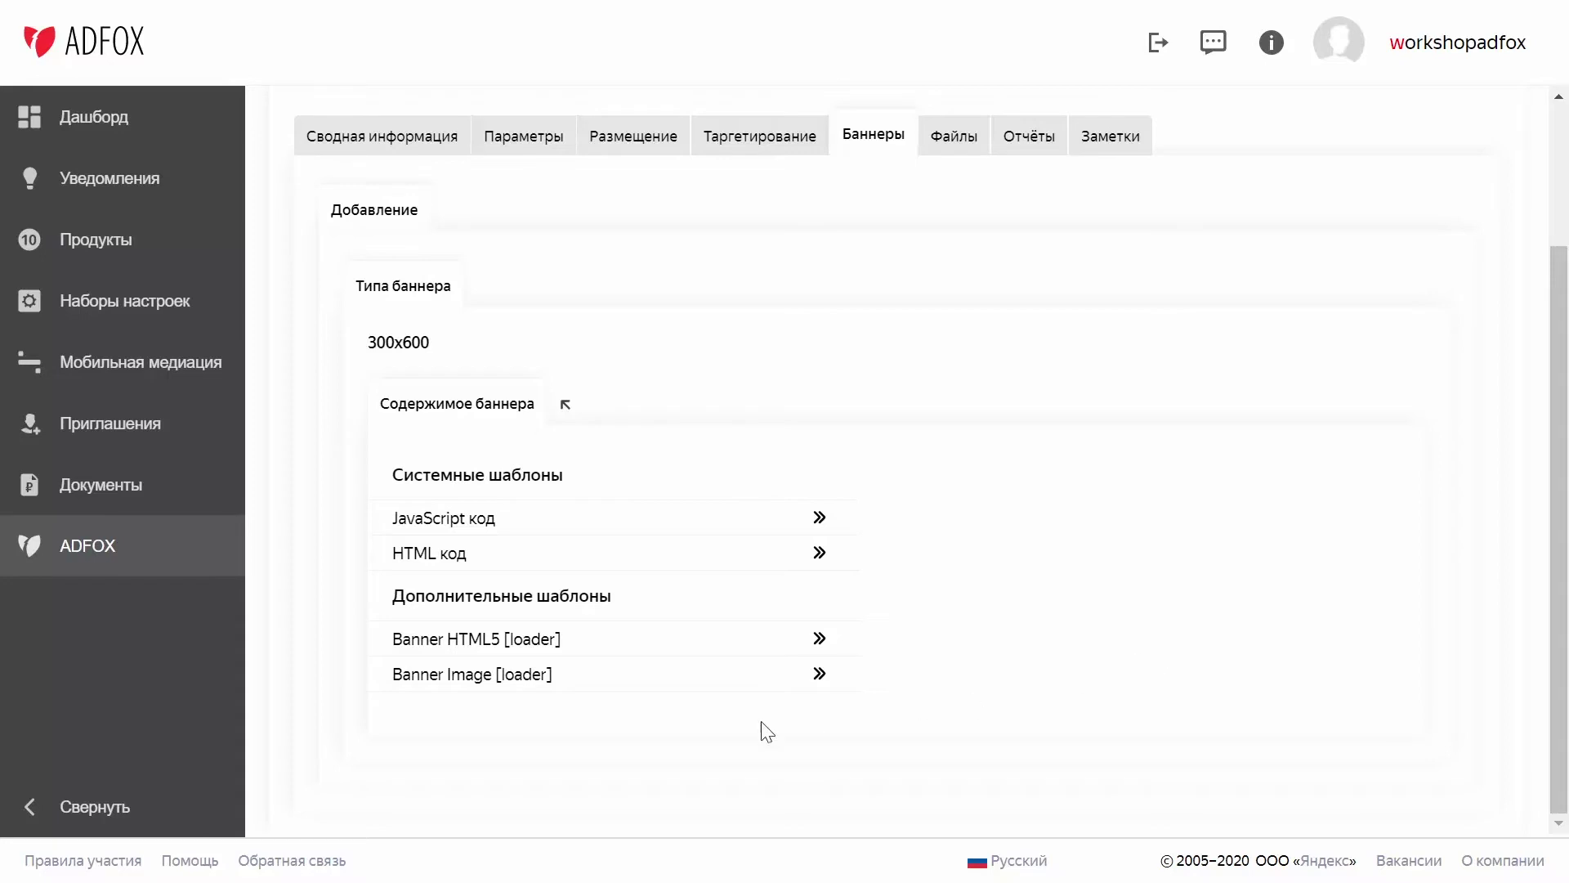
pyautogui.moveTo(398, 674); pyautogui.dragTo(556, 690)
pyautogui.click(622, 712)
pyautogui.click(817, 677)
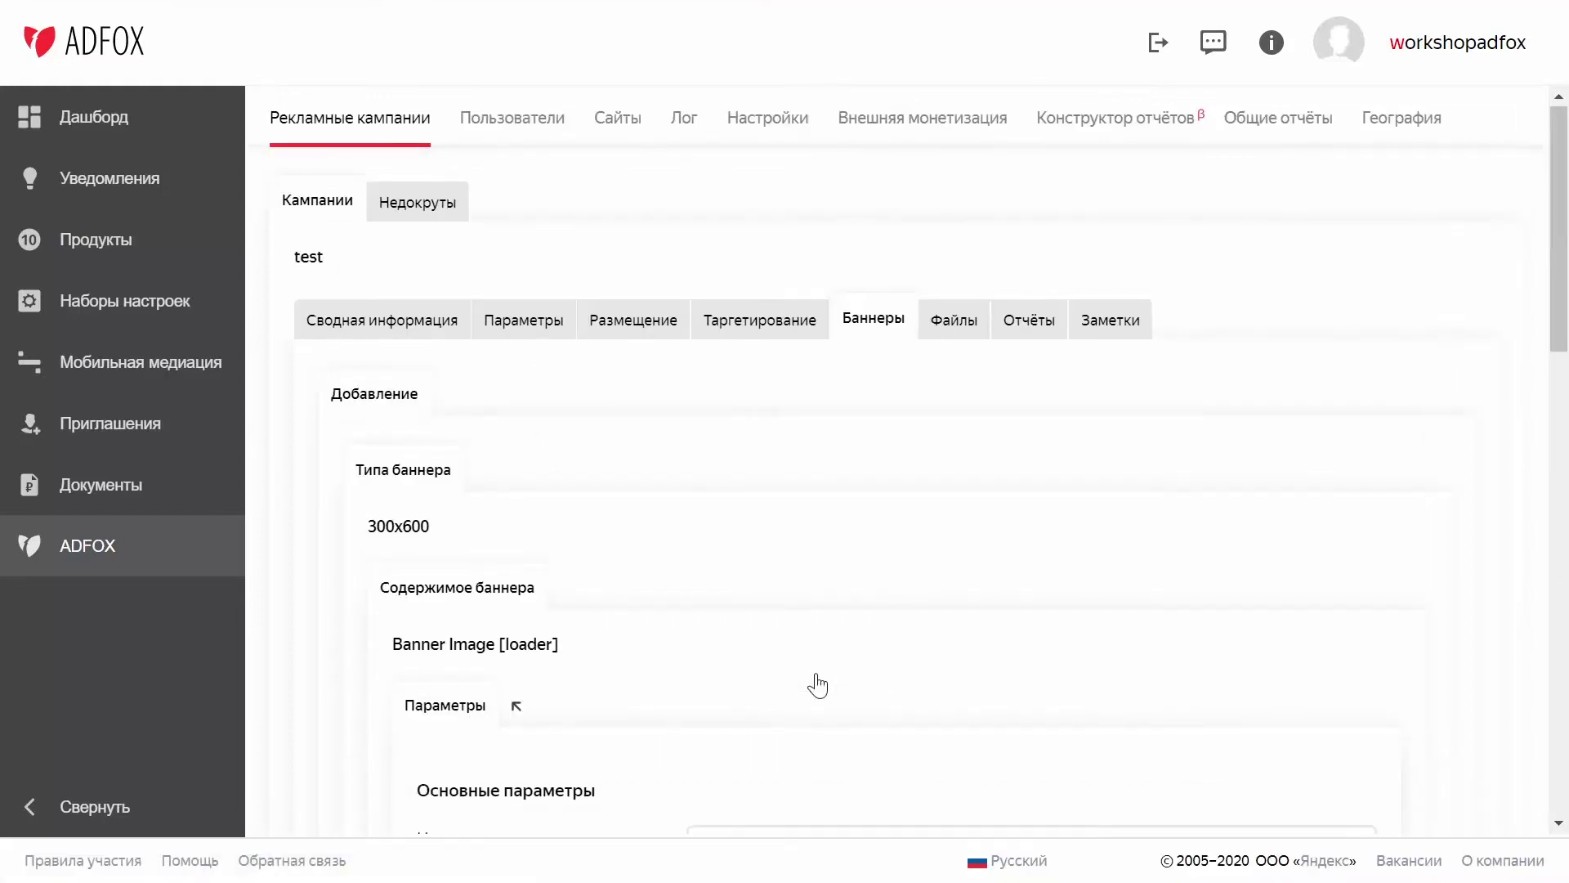
# Name the new banner test in its main parameters
pyautogui.scroll(-5, 817, 683)
pyautogui.scroll(-2, 817, 684)
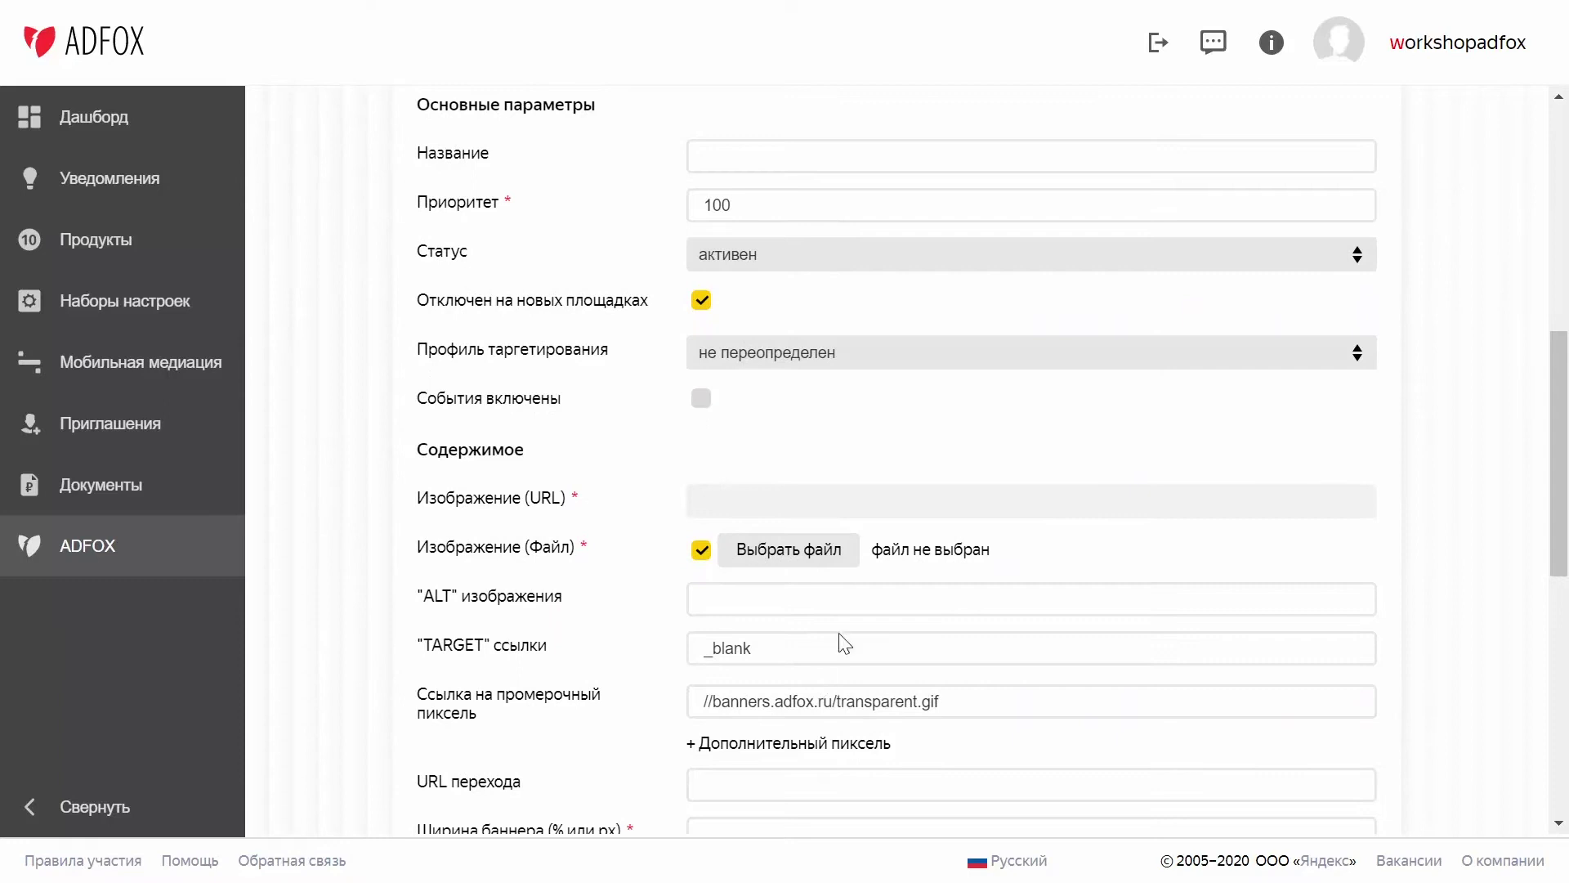
pyautogui.click(781, 157)
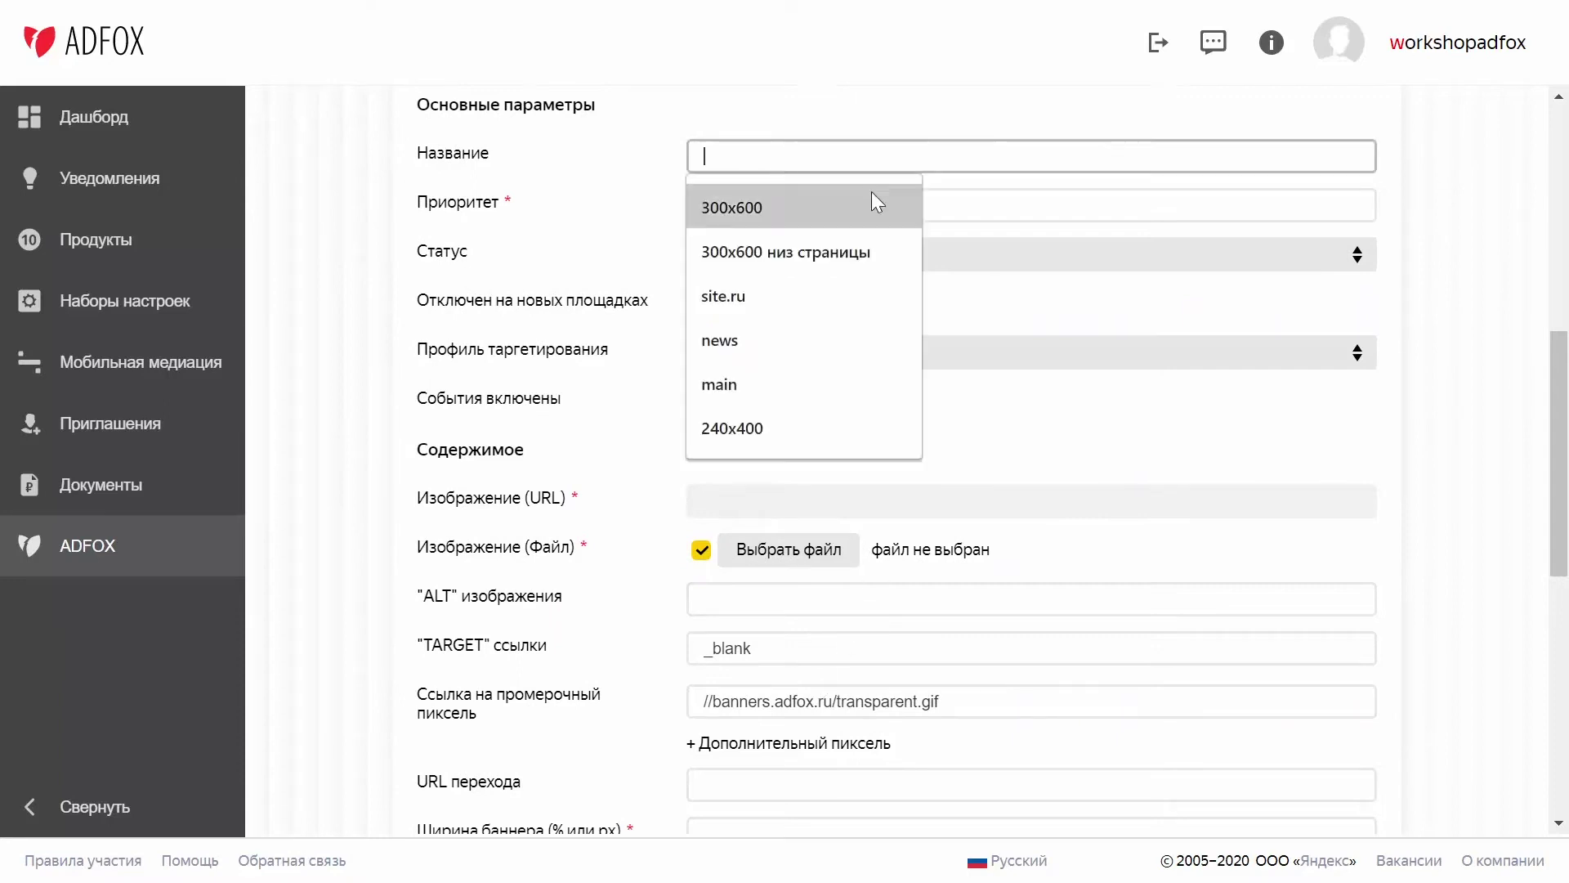
pyautogui.click(1002, 191)
pyautogui.click(956, 155)
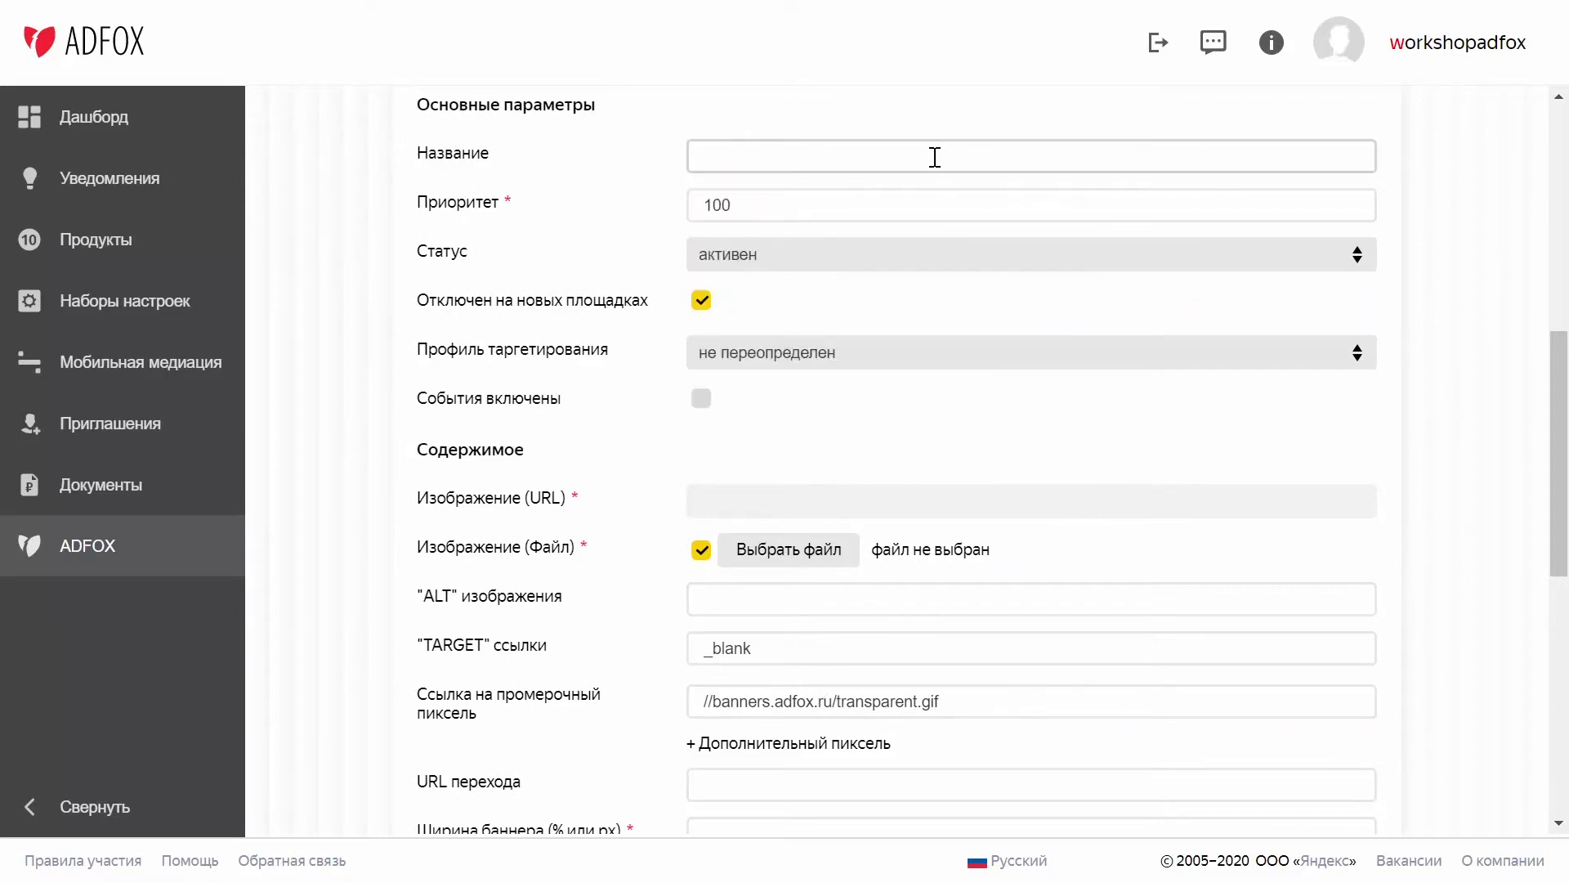
pyautogui.write('test')
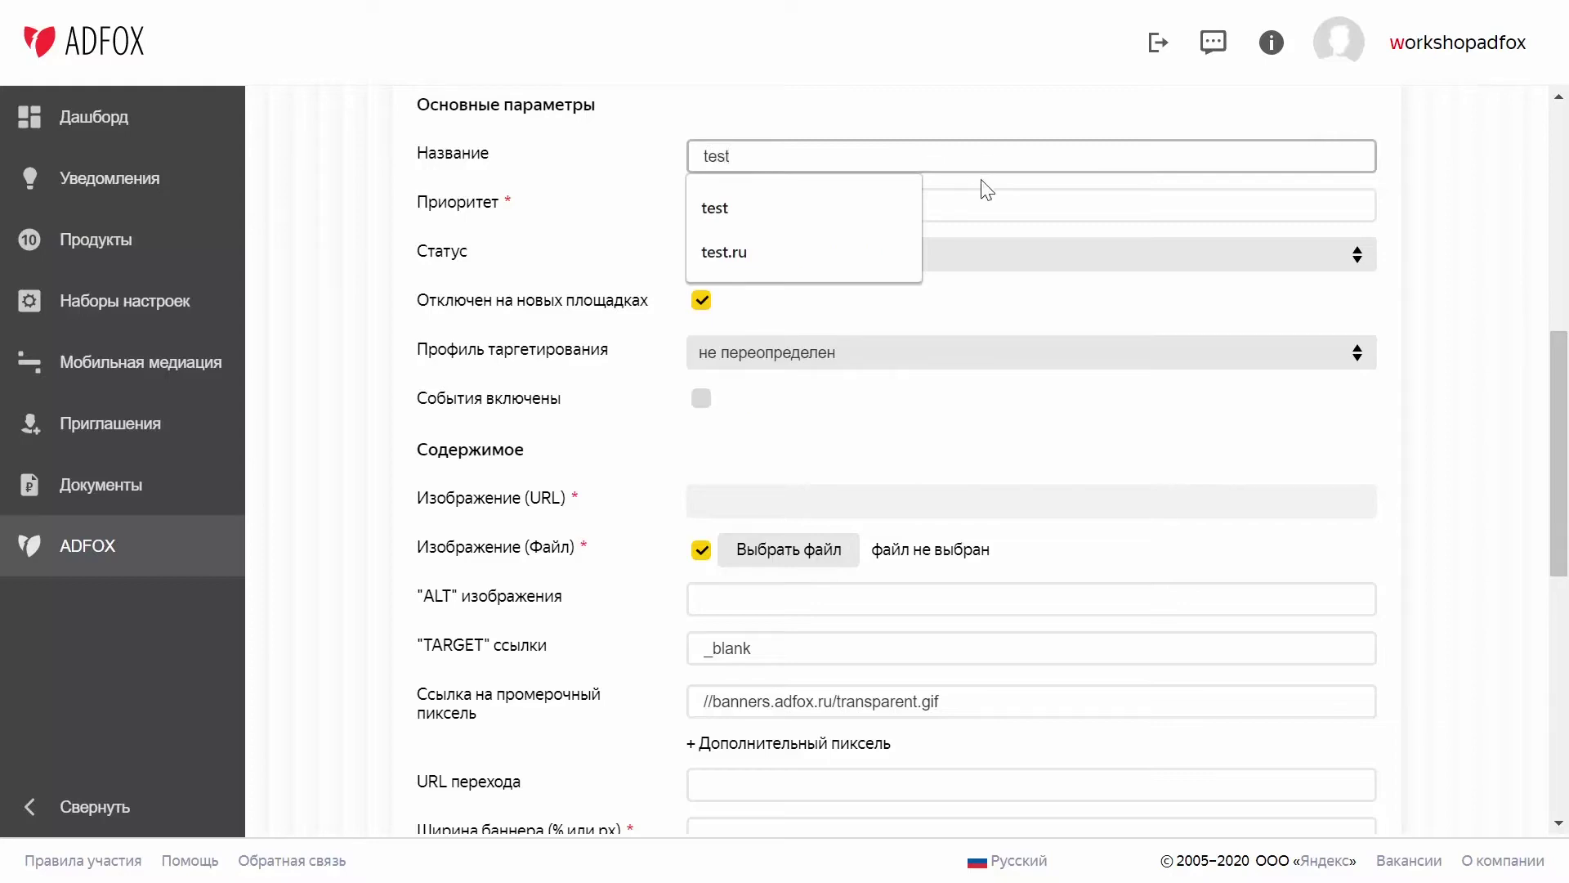
# Set the banner's priority to 200 and its status to активен
pyautogui.click(977, 188)
pyautogui.click(948, 198)
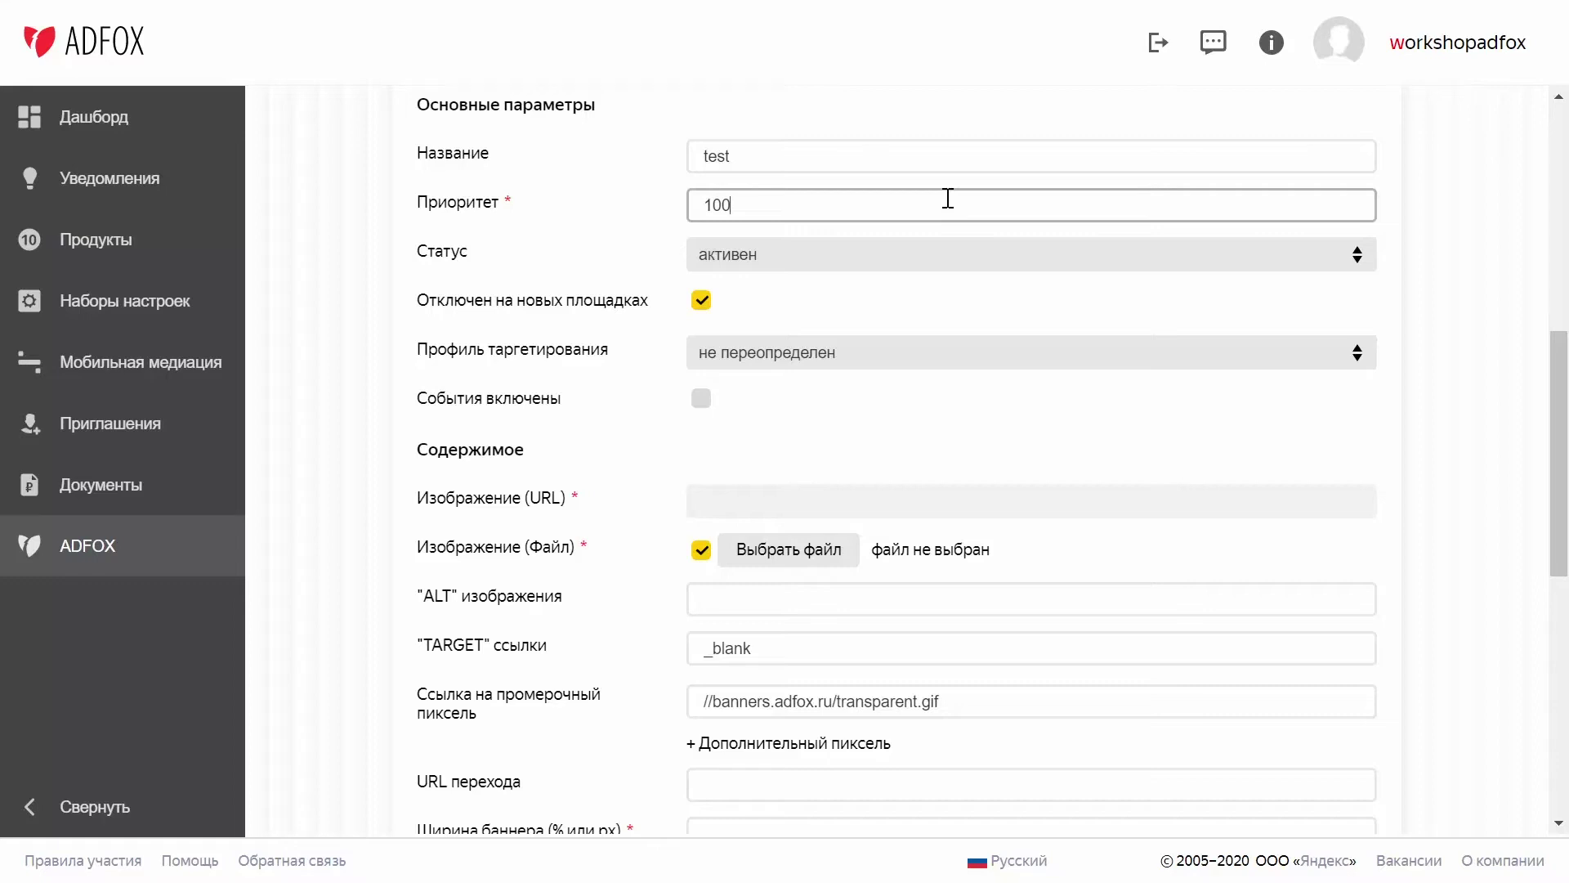
pyautogui.press('BackSpace')
pyautogui.write('2')
pyautogui.click(971, 233)
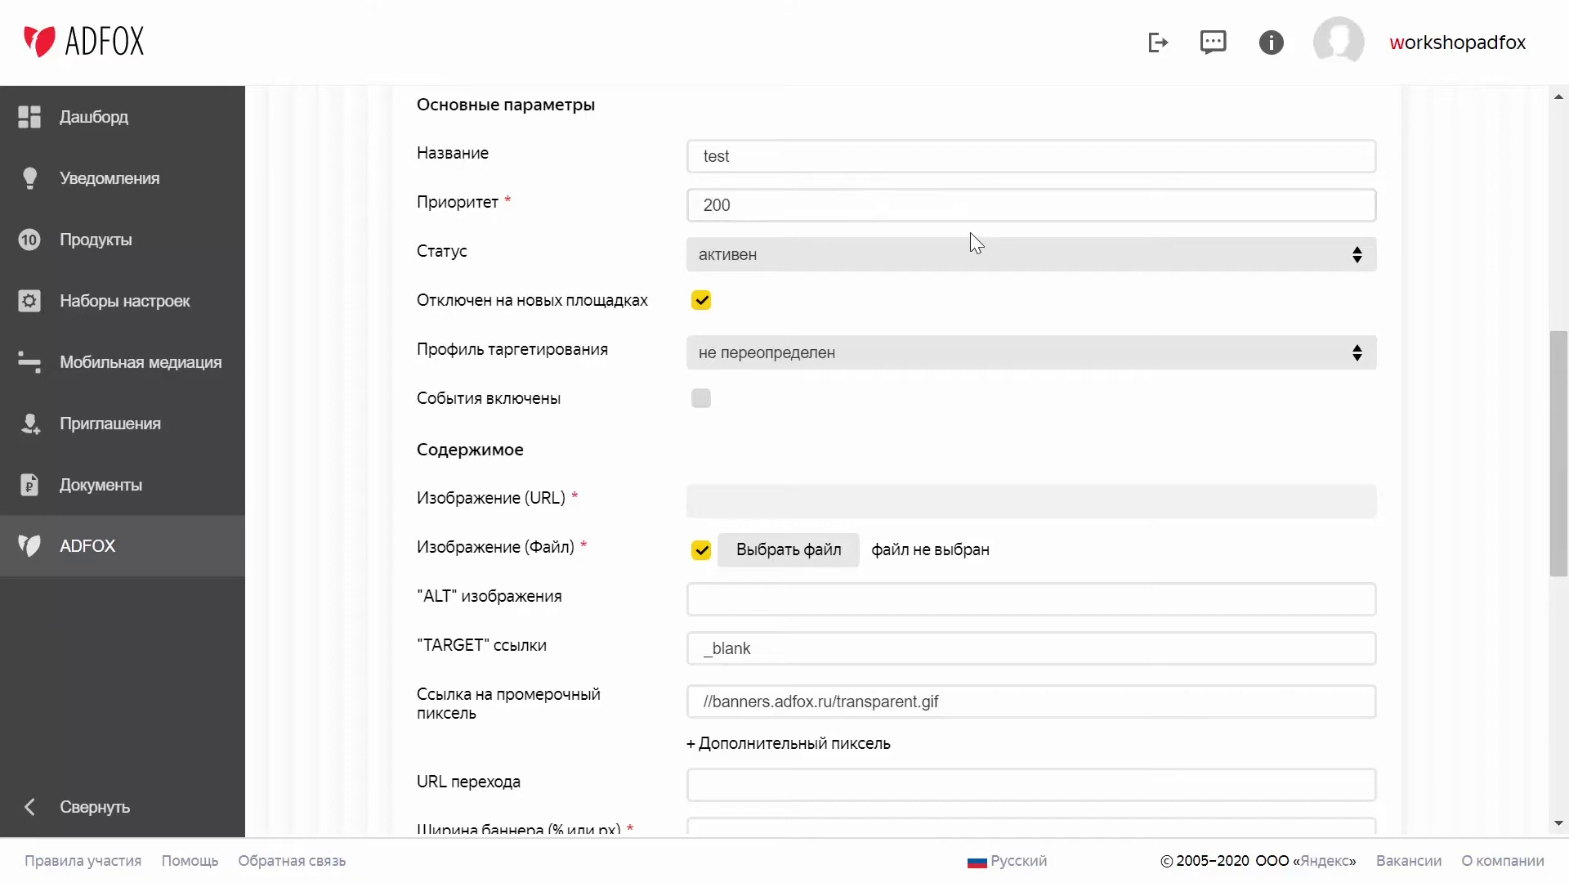
pyautogui.click(1310, 252)
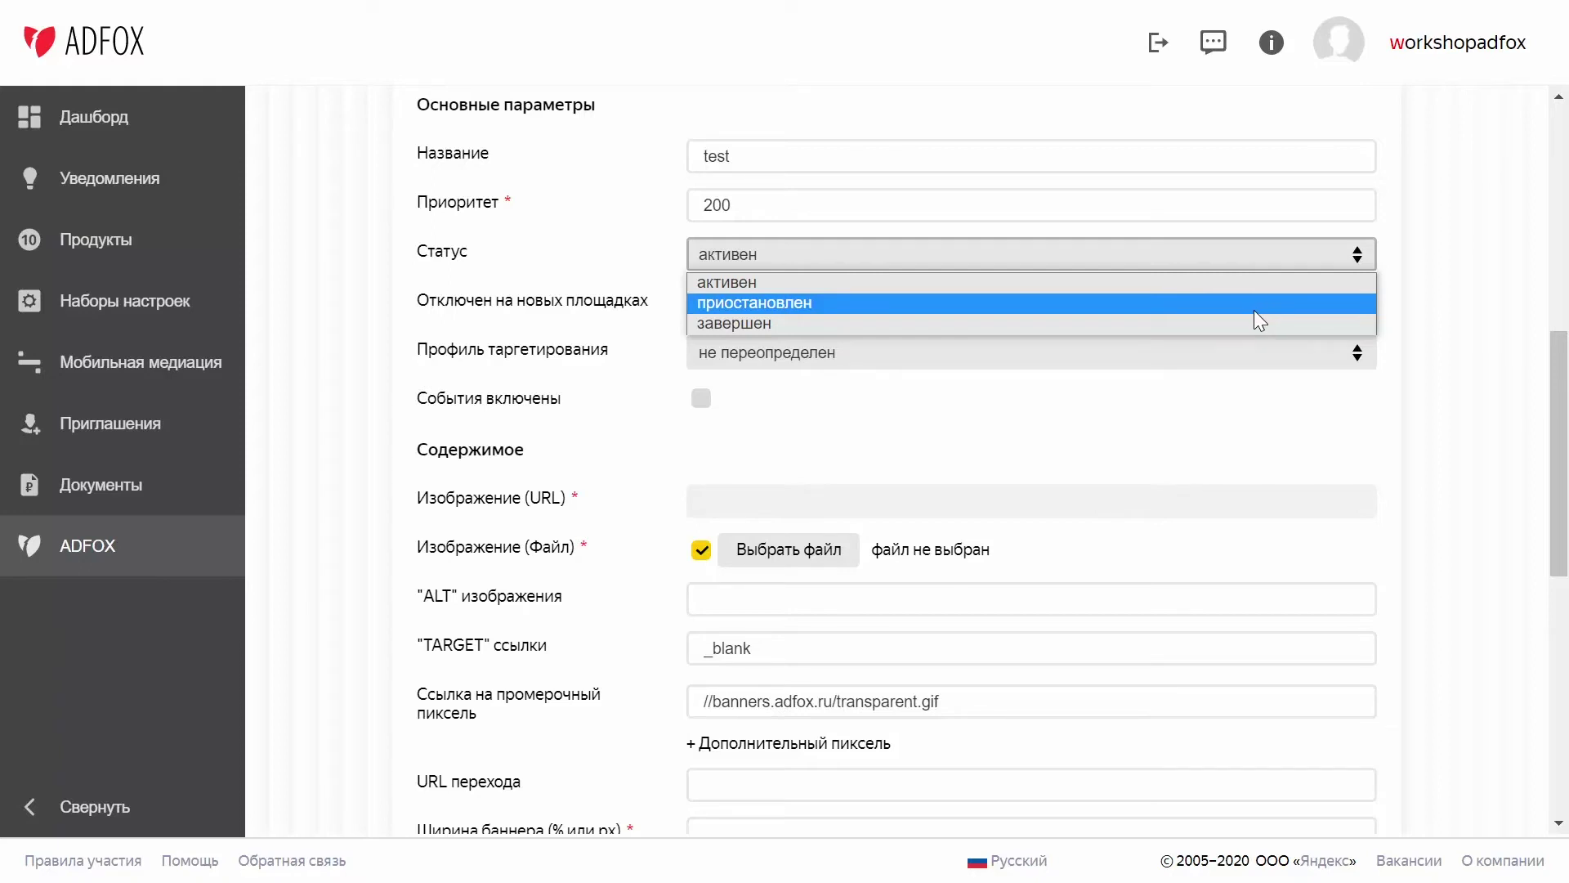
pyautogui.click(1168, 286)
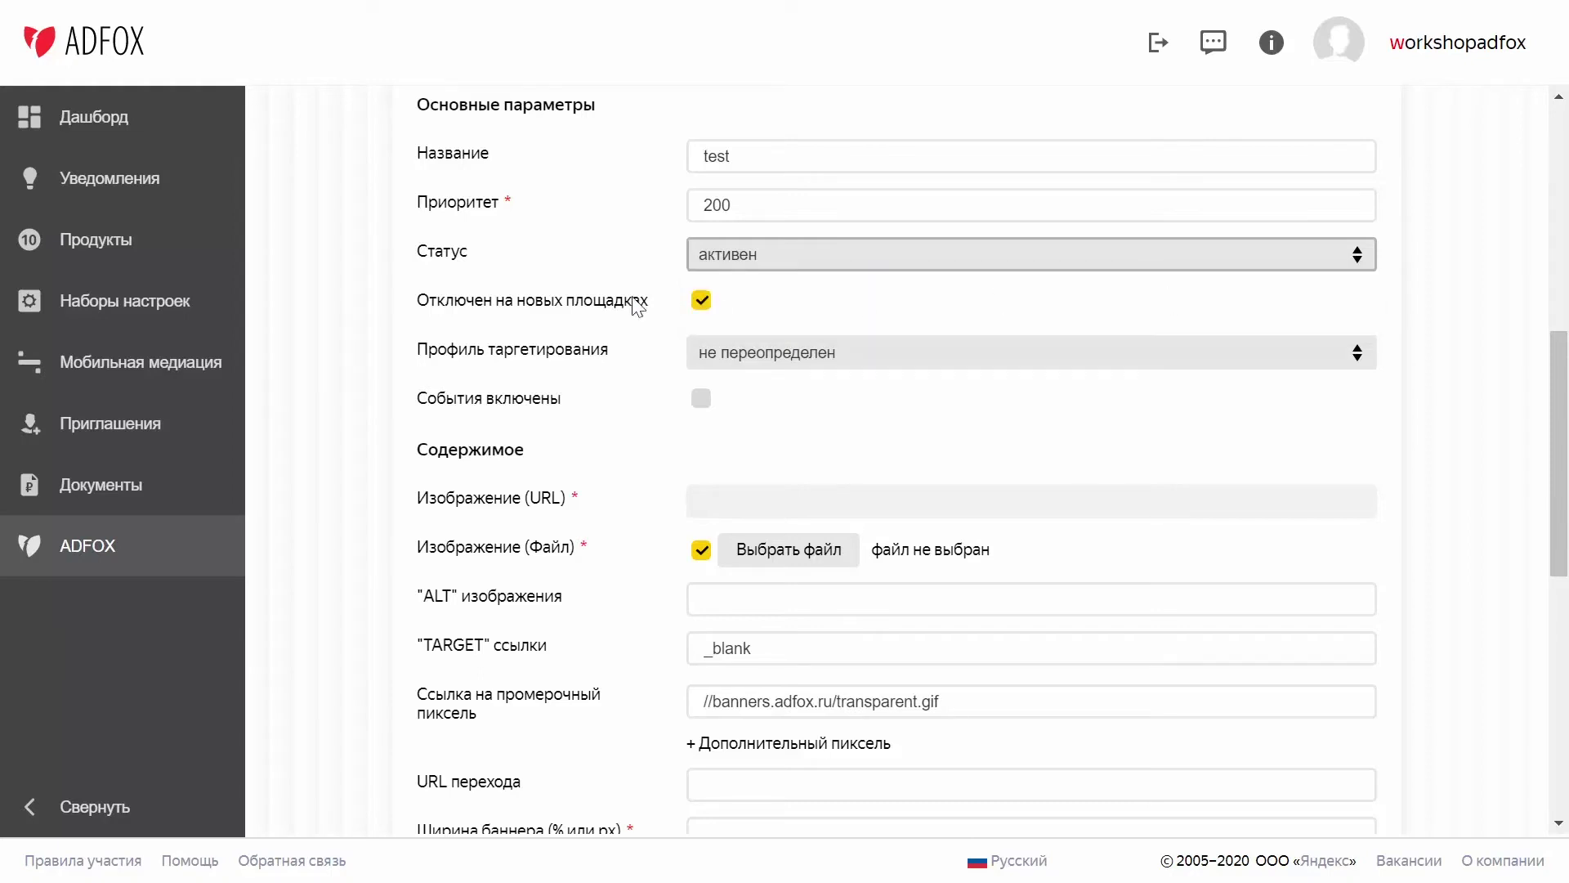
# Examine the banner's settings for disabling on new sites, the targeting profile and enabled events
pyautogui.moveTo(422, 298); pyautogui.dragTo(649, 302)
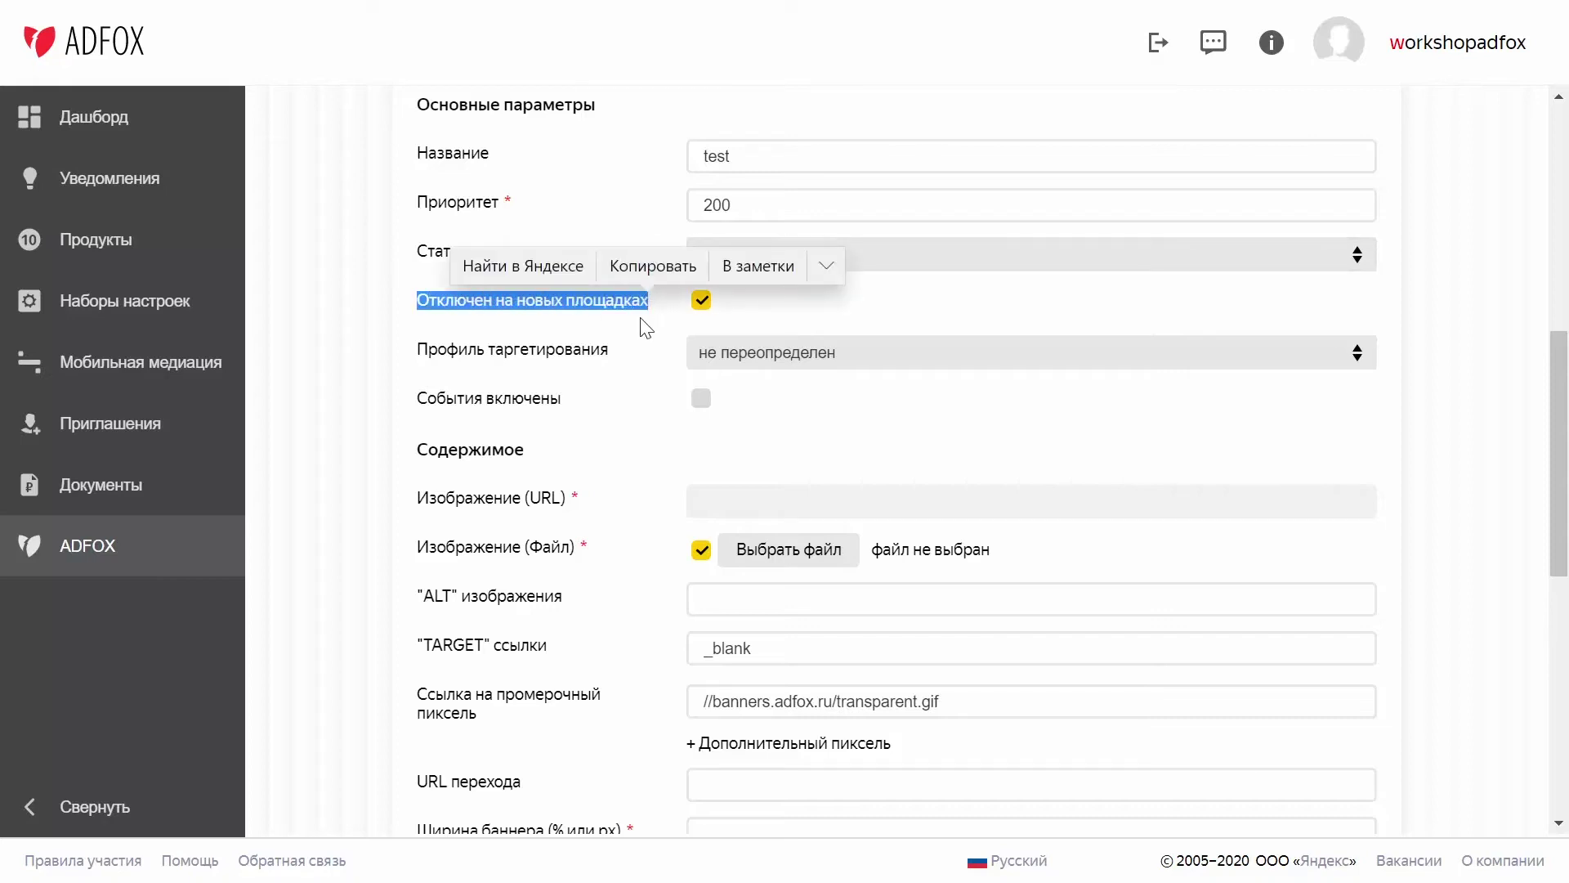
pyautogui.click(645, 328)
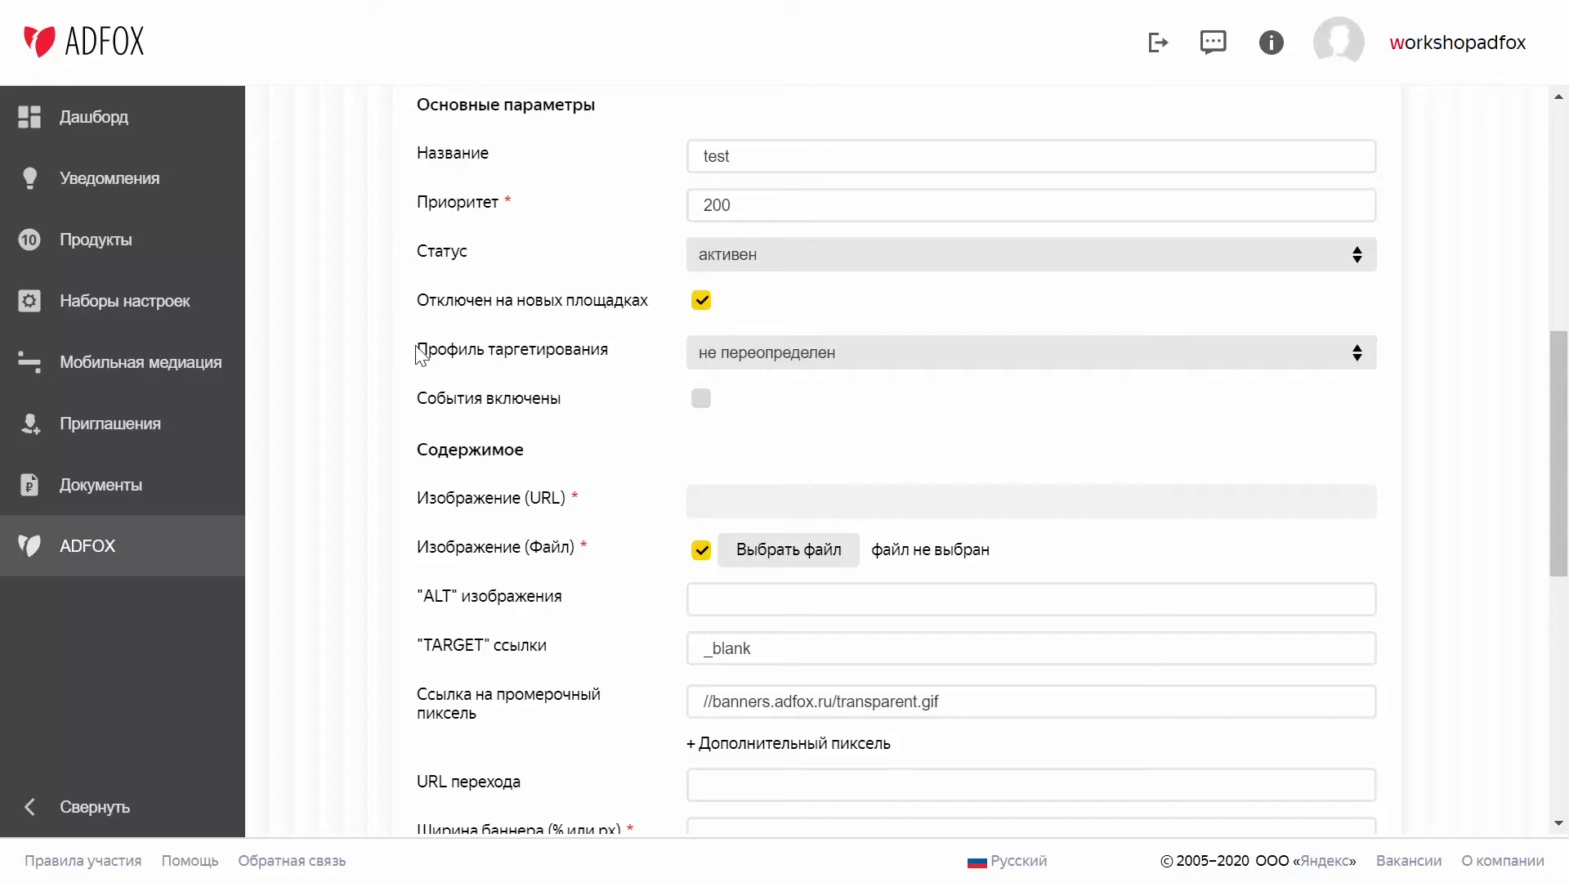
pyautogui.moveTo(428, 350); pyautogui.dragTo(615, 353)
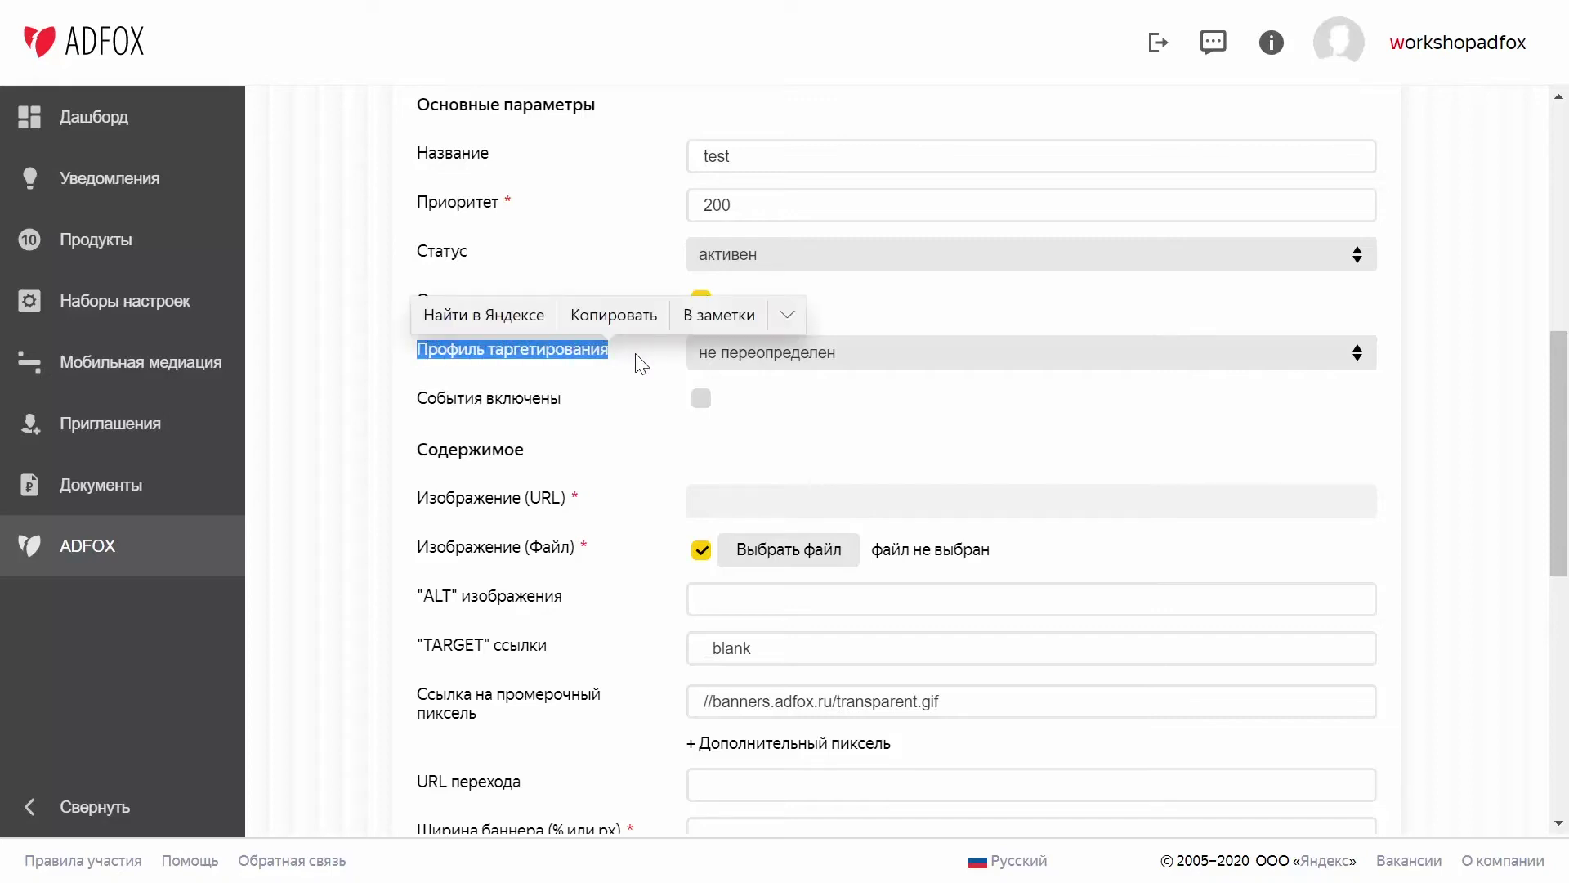
pyautogui.click(642, 363)
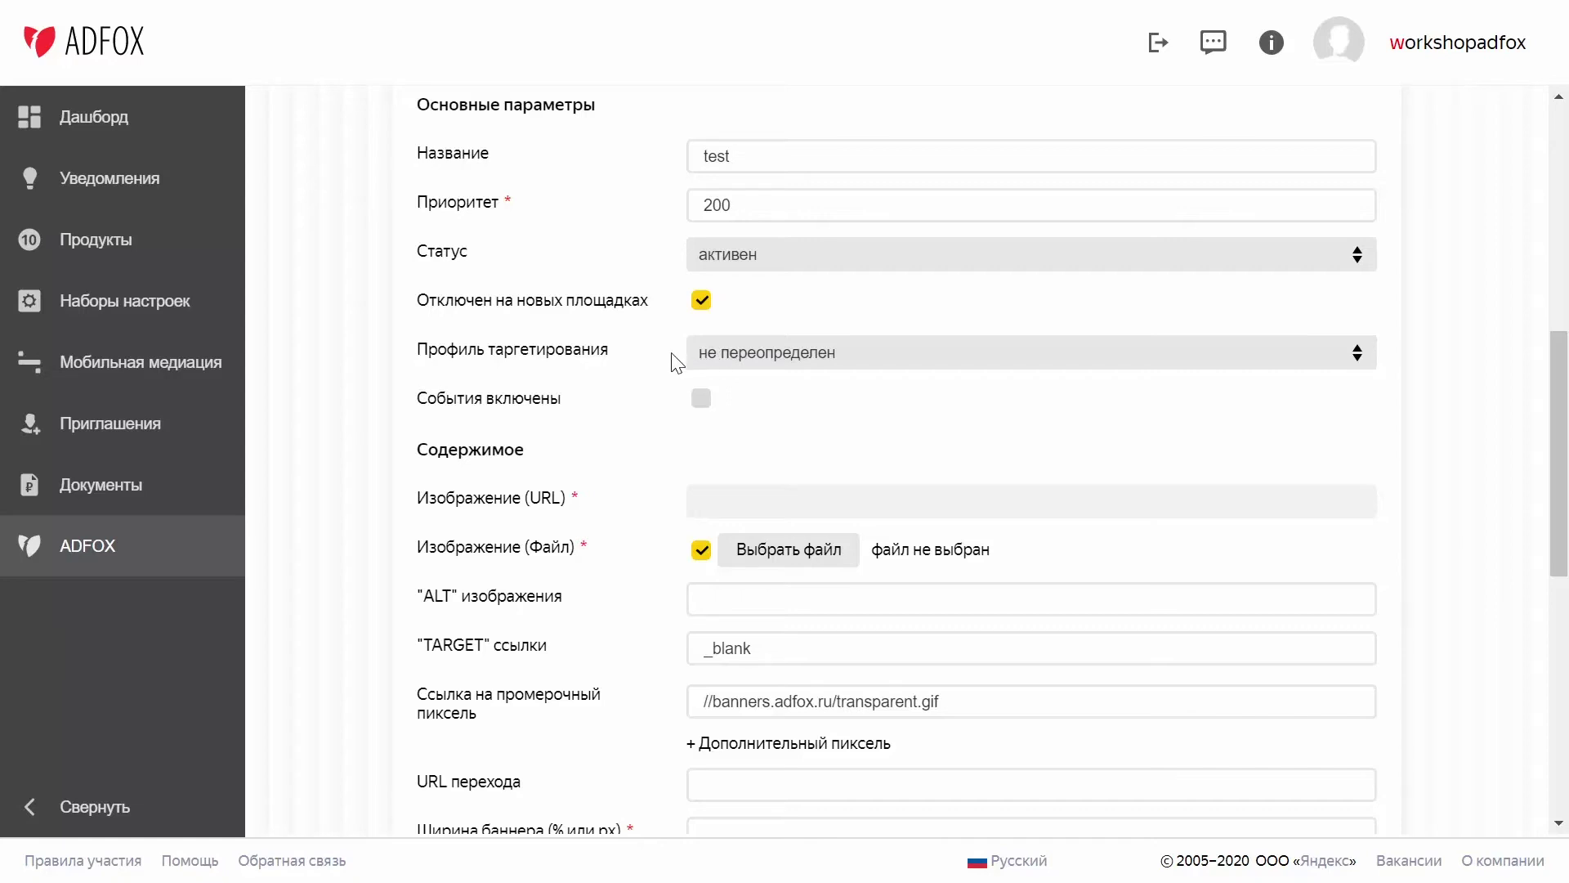
pyautogui.moveTo(532, 397); pyautogui.dragTo(419, 398)
pyautogui.click(420, 400)
pyautogui.tripleClick(422, 398)
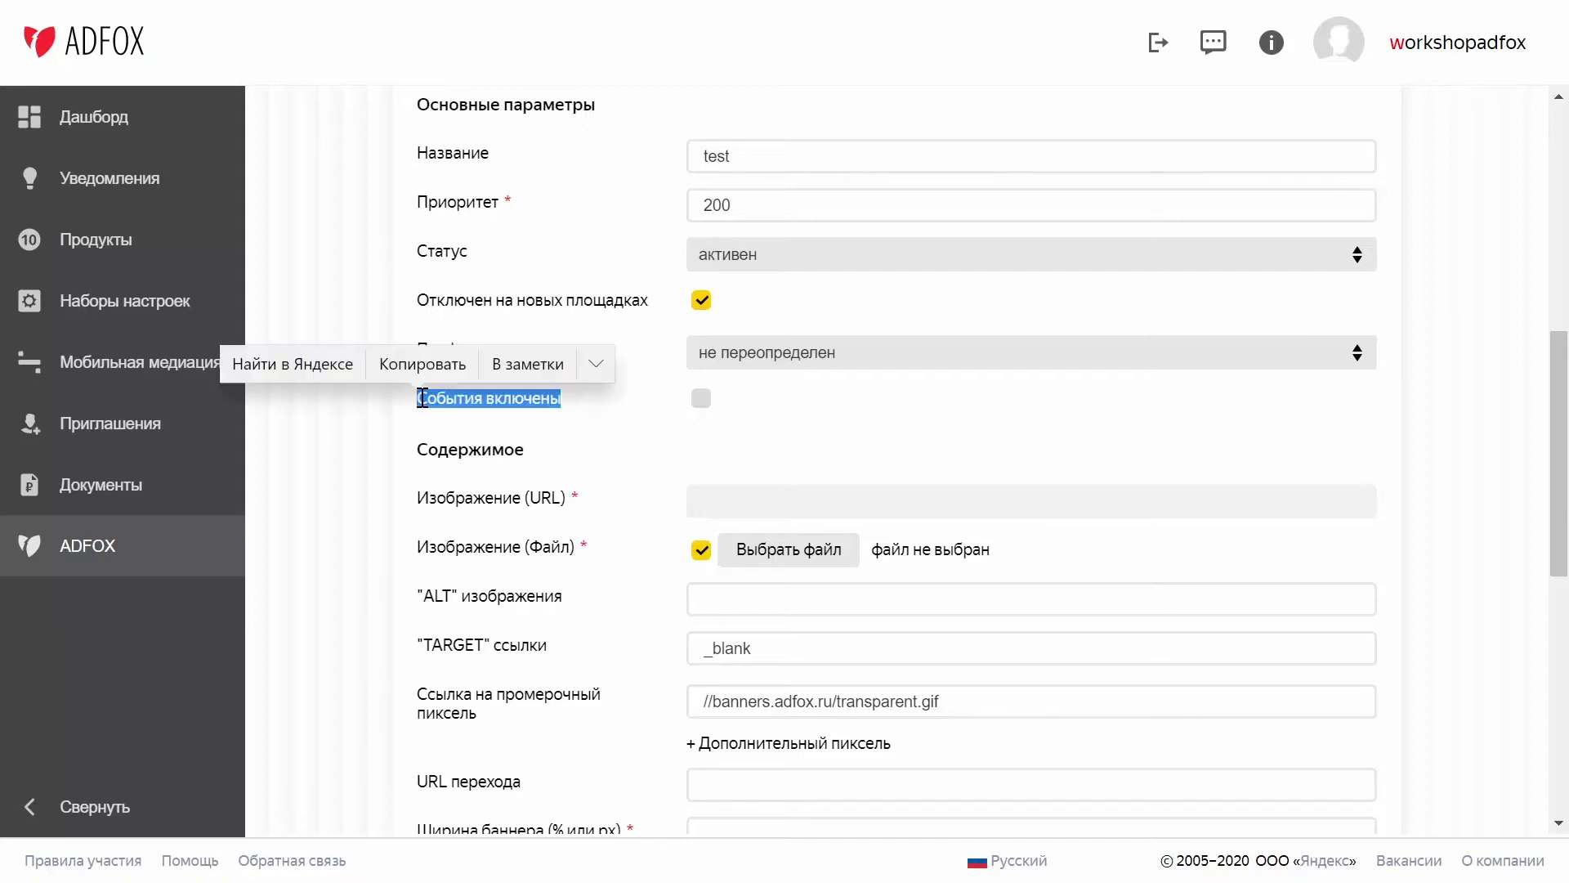
pyautogui.click(594, 405)
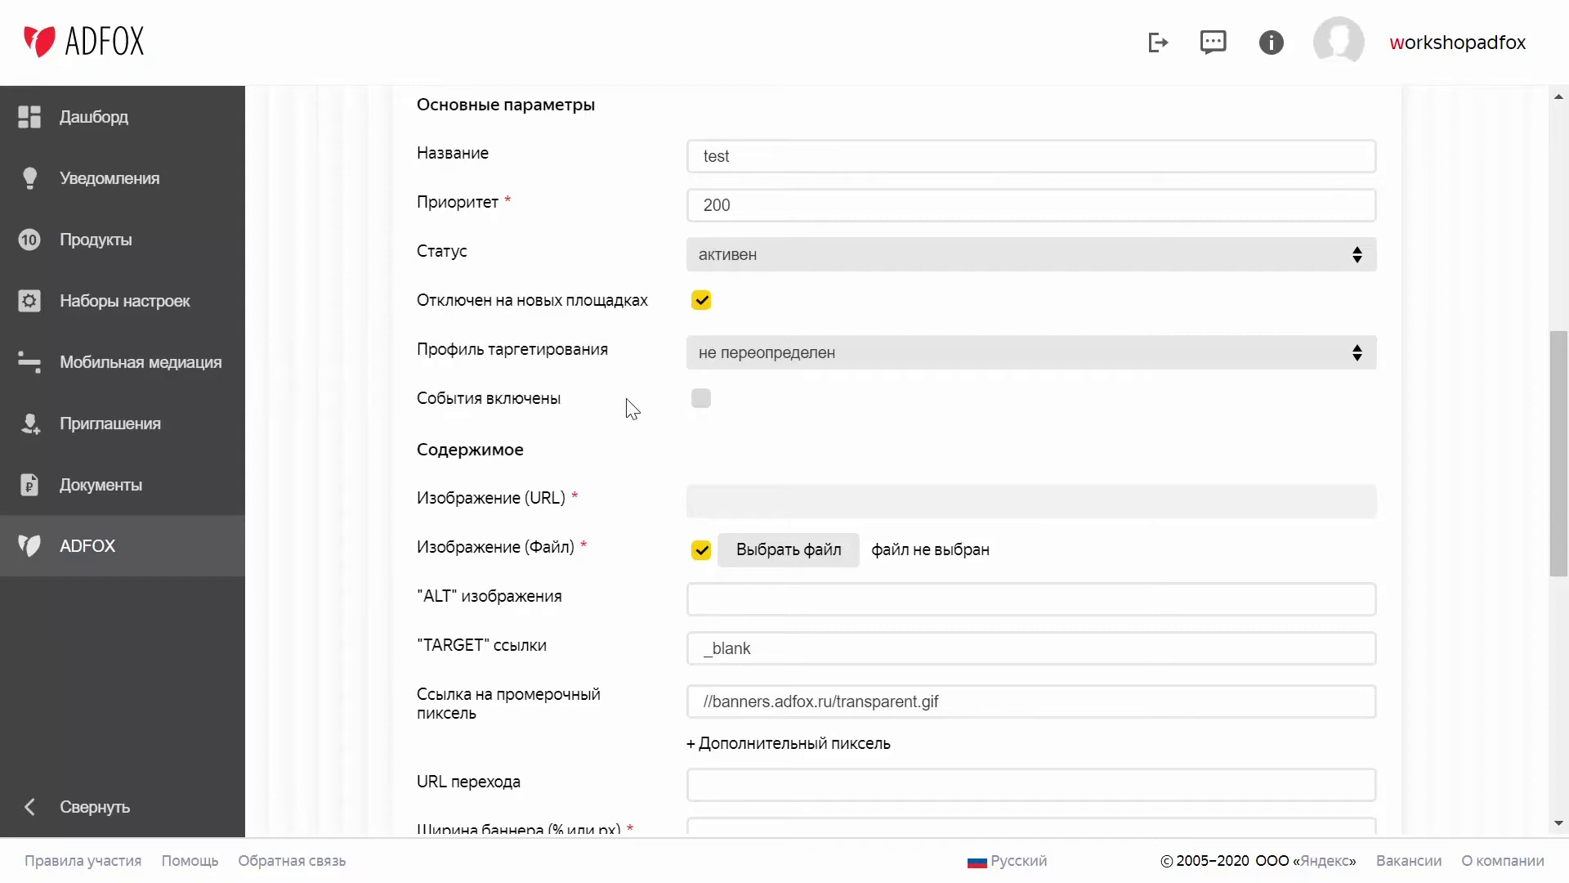
pyautogui.click(701, 406)
pyautogui.click(701, 404)
pyautogui.moveTo(1562, 456); pyautogui.dragTo(1561, 538)
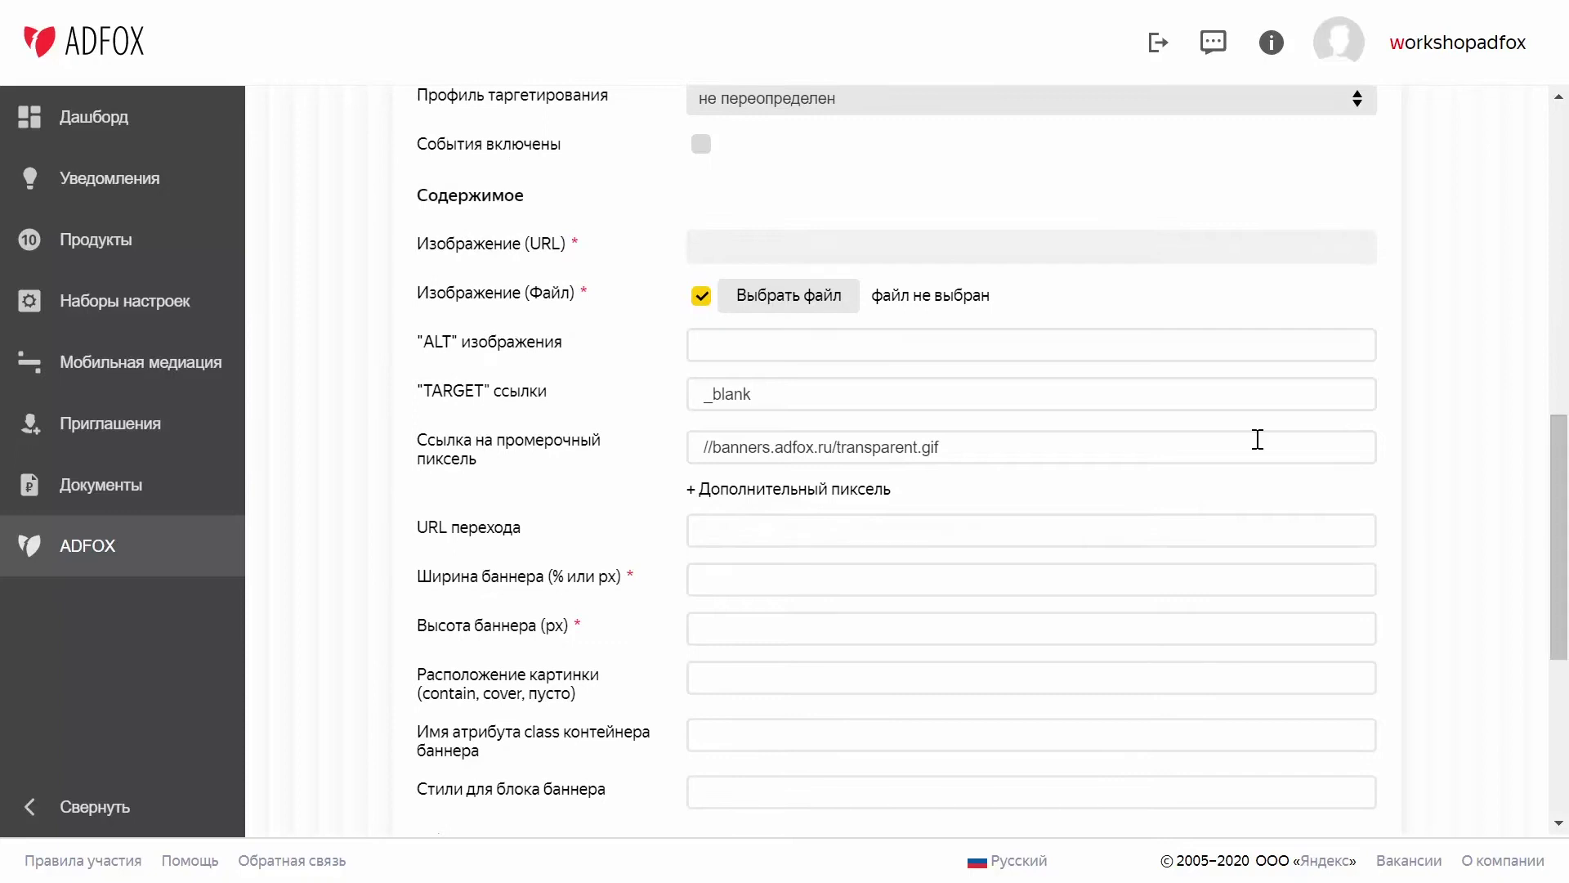
pyautogui.click(701, 299)
pyautogui.click(723, 246)
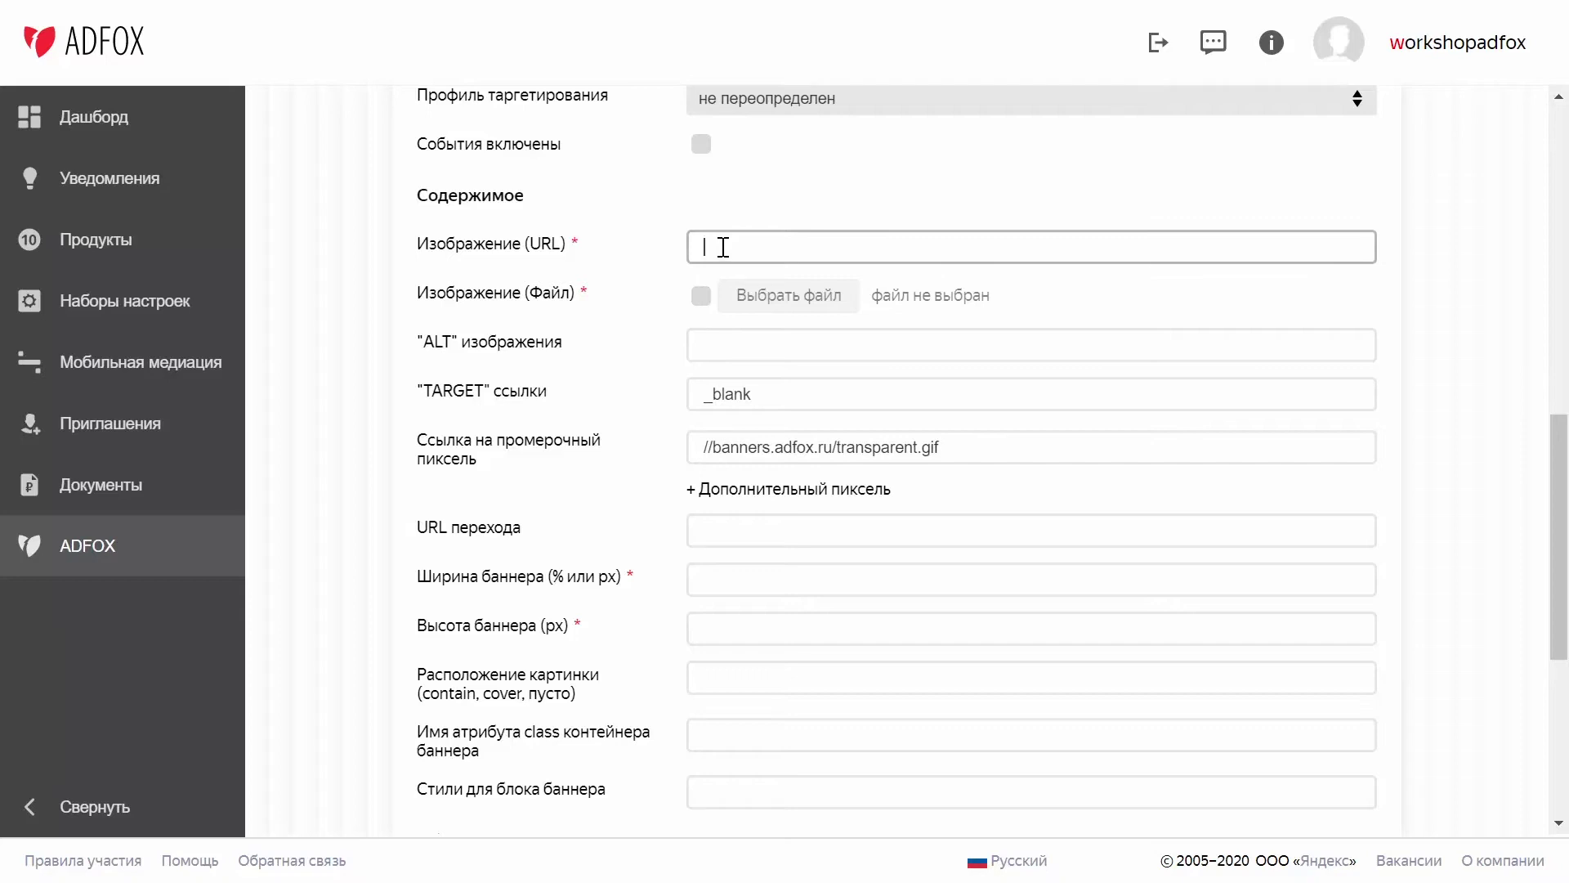
pyautogui.click(702, 297)
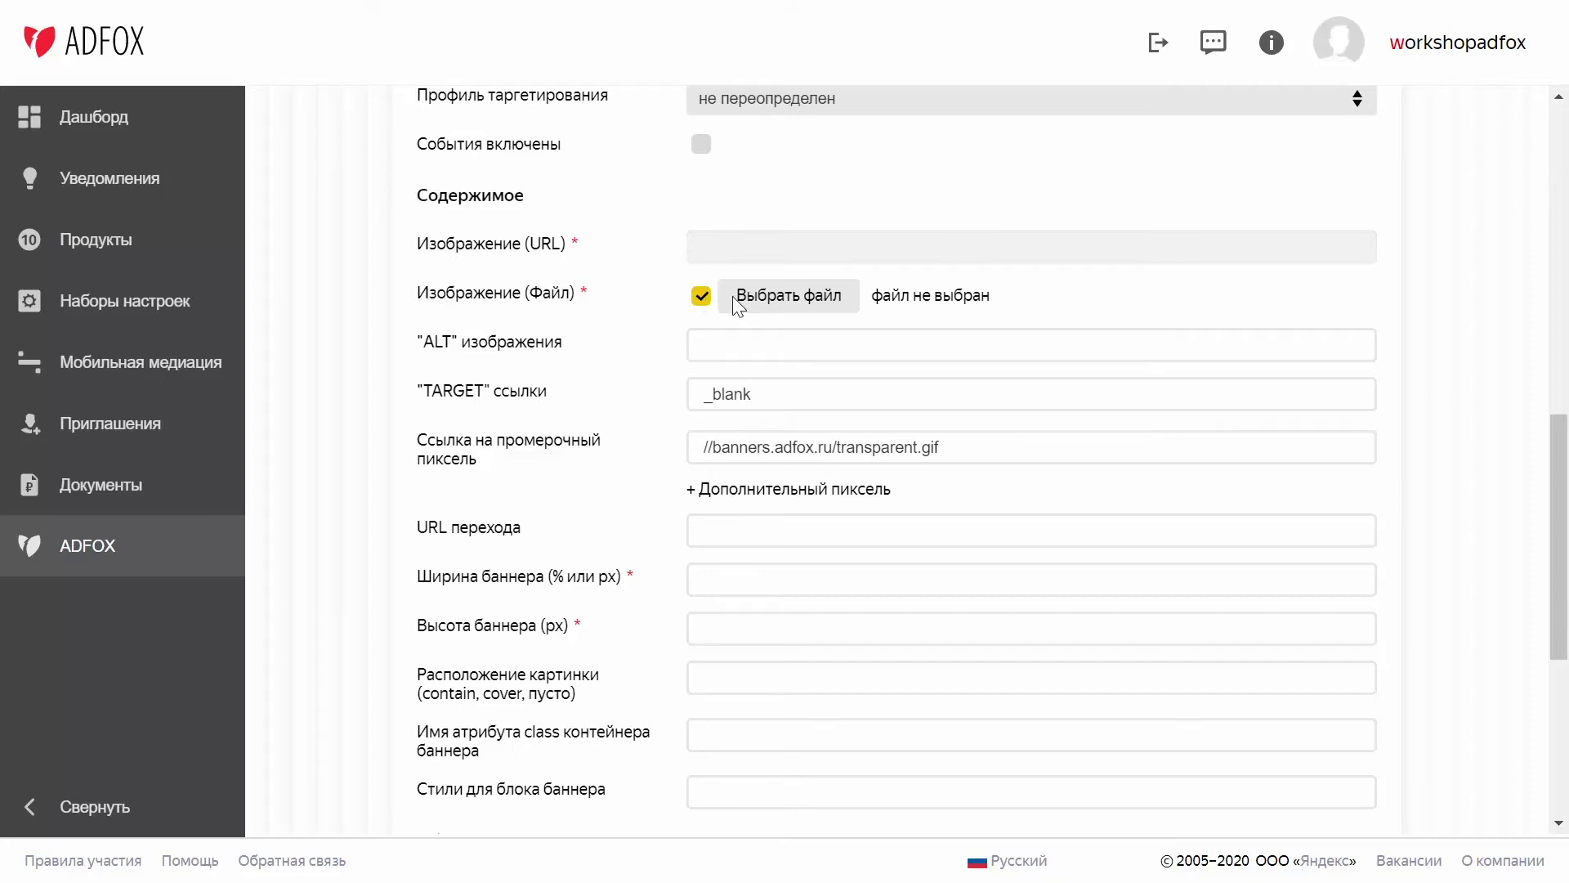
# Attach the image file yandex.jpg from the картинки folder as the banner's image
pyautogui.click(791, 302)
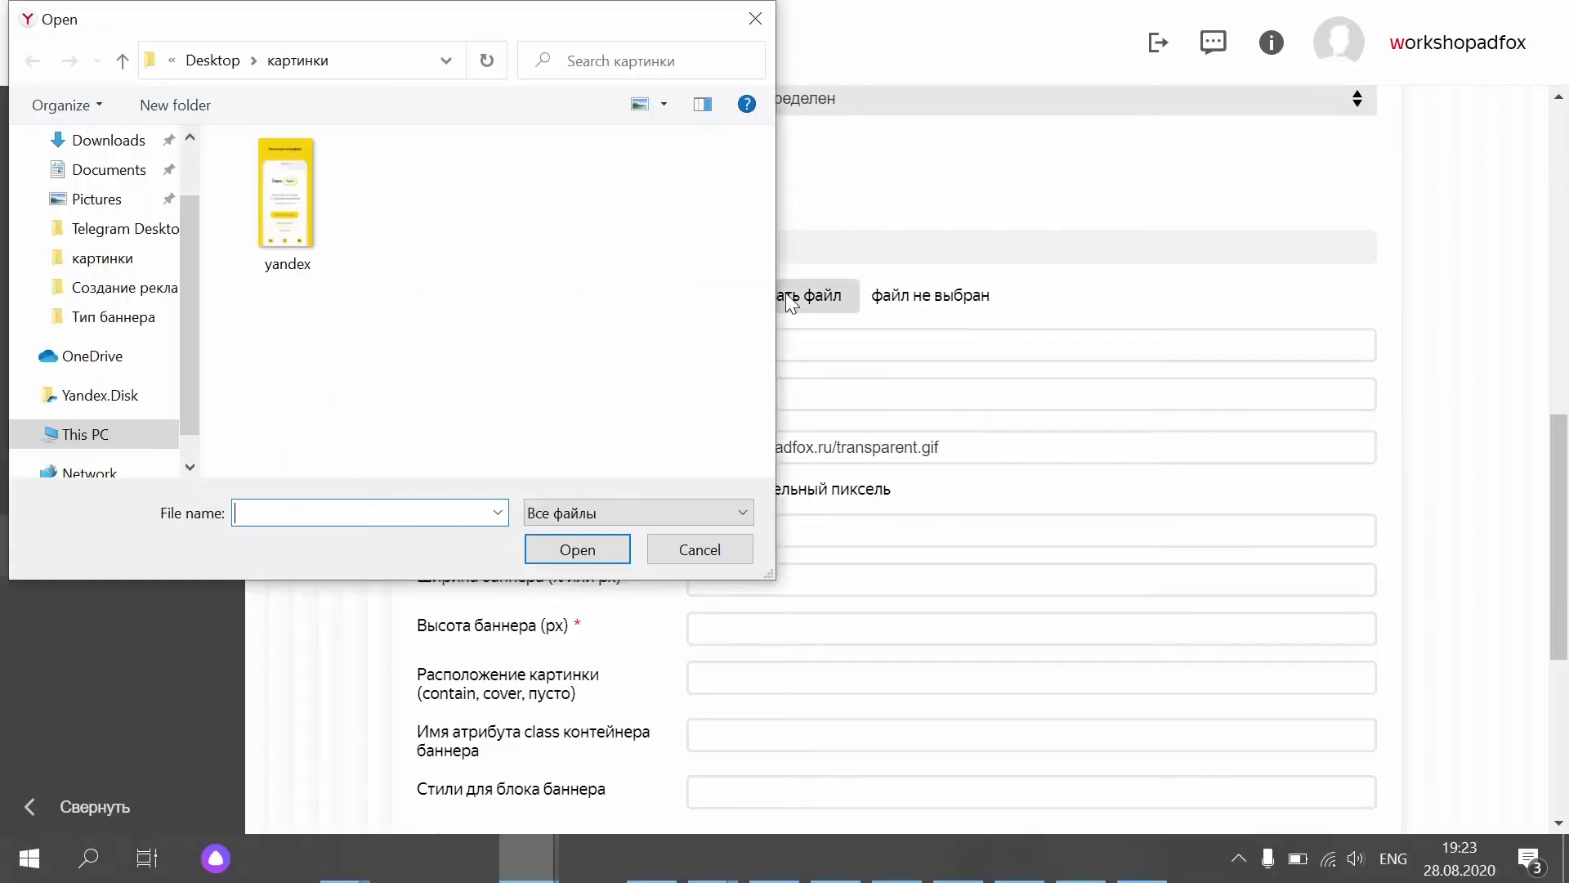
pyautogui.click(286, 207)
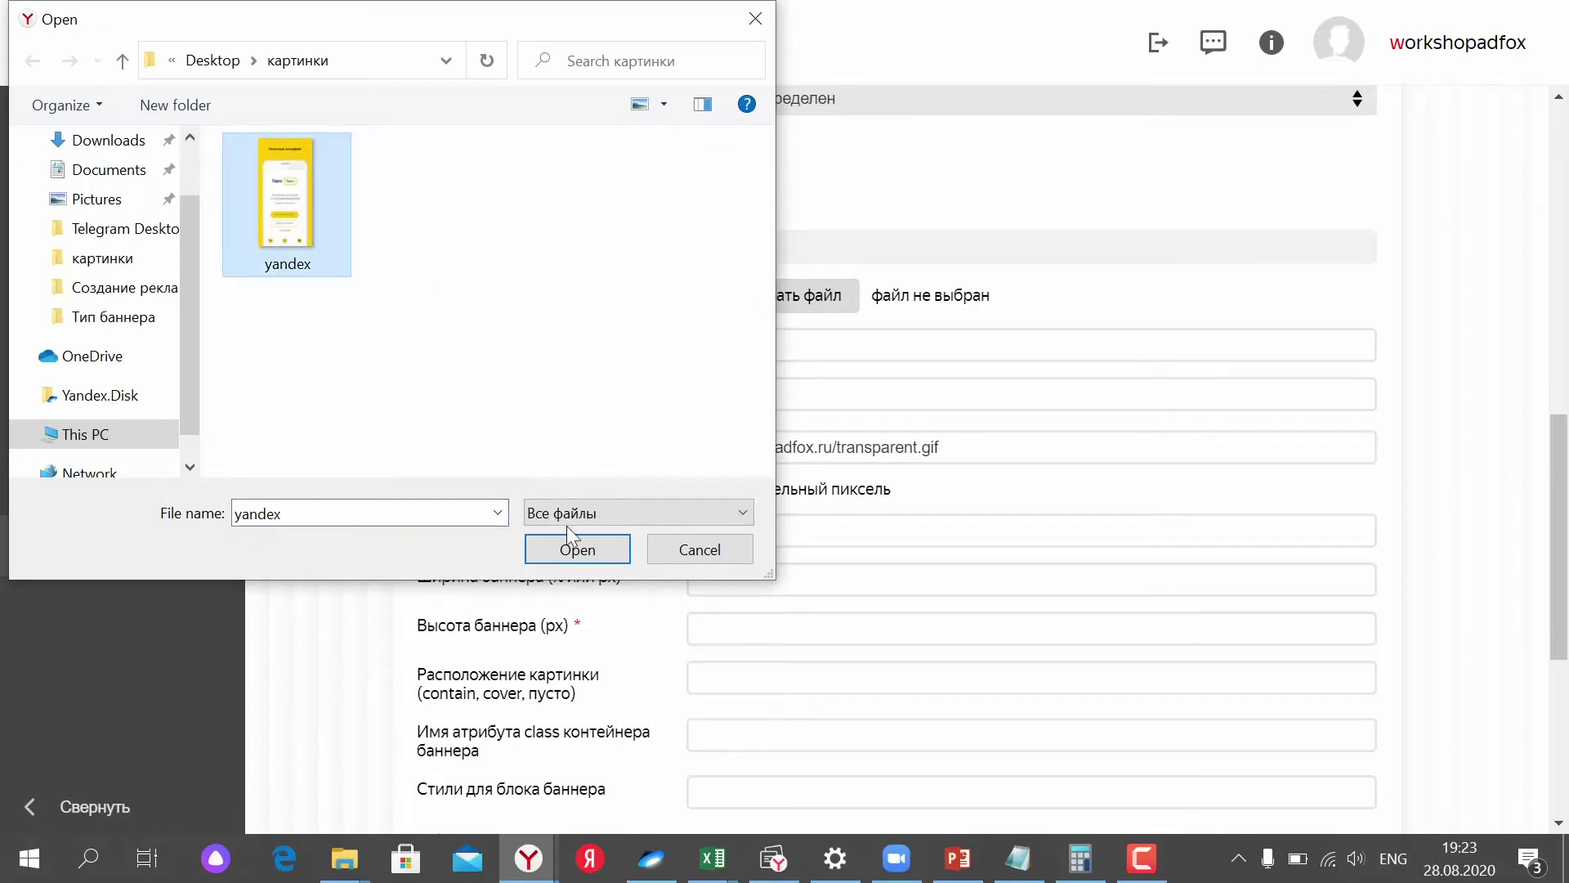
pyautogui.click(587, 556)
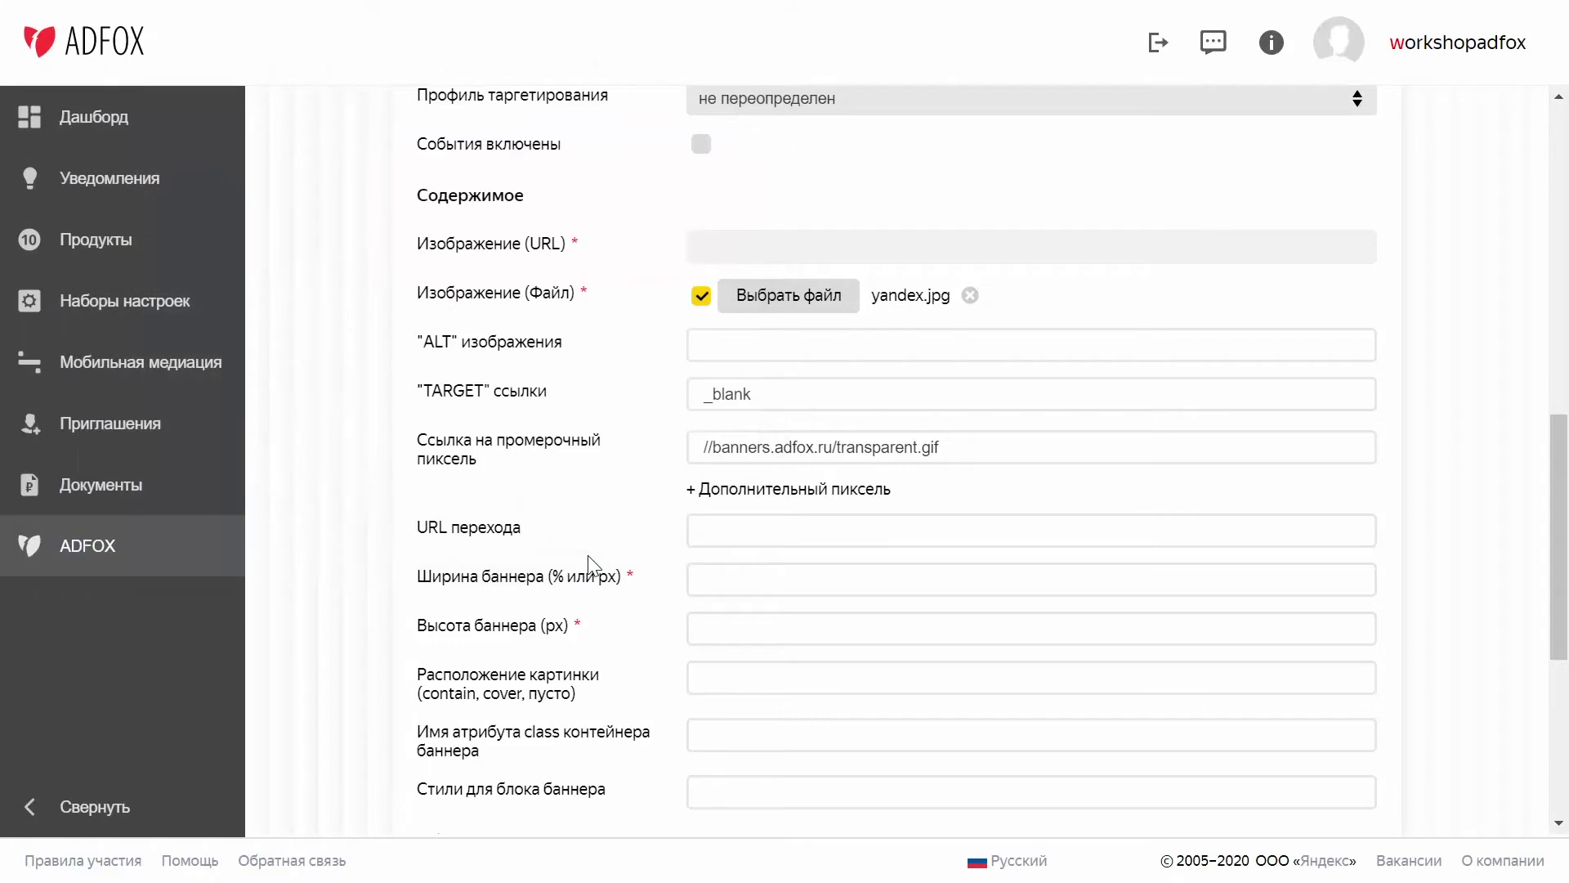
# Review the banner's image ALT, link TARGET and measurement pixel fields
pyautogui.click(740, 342)
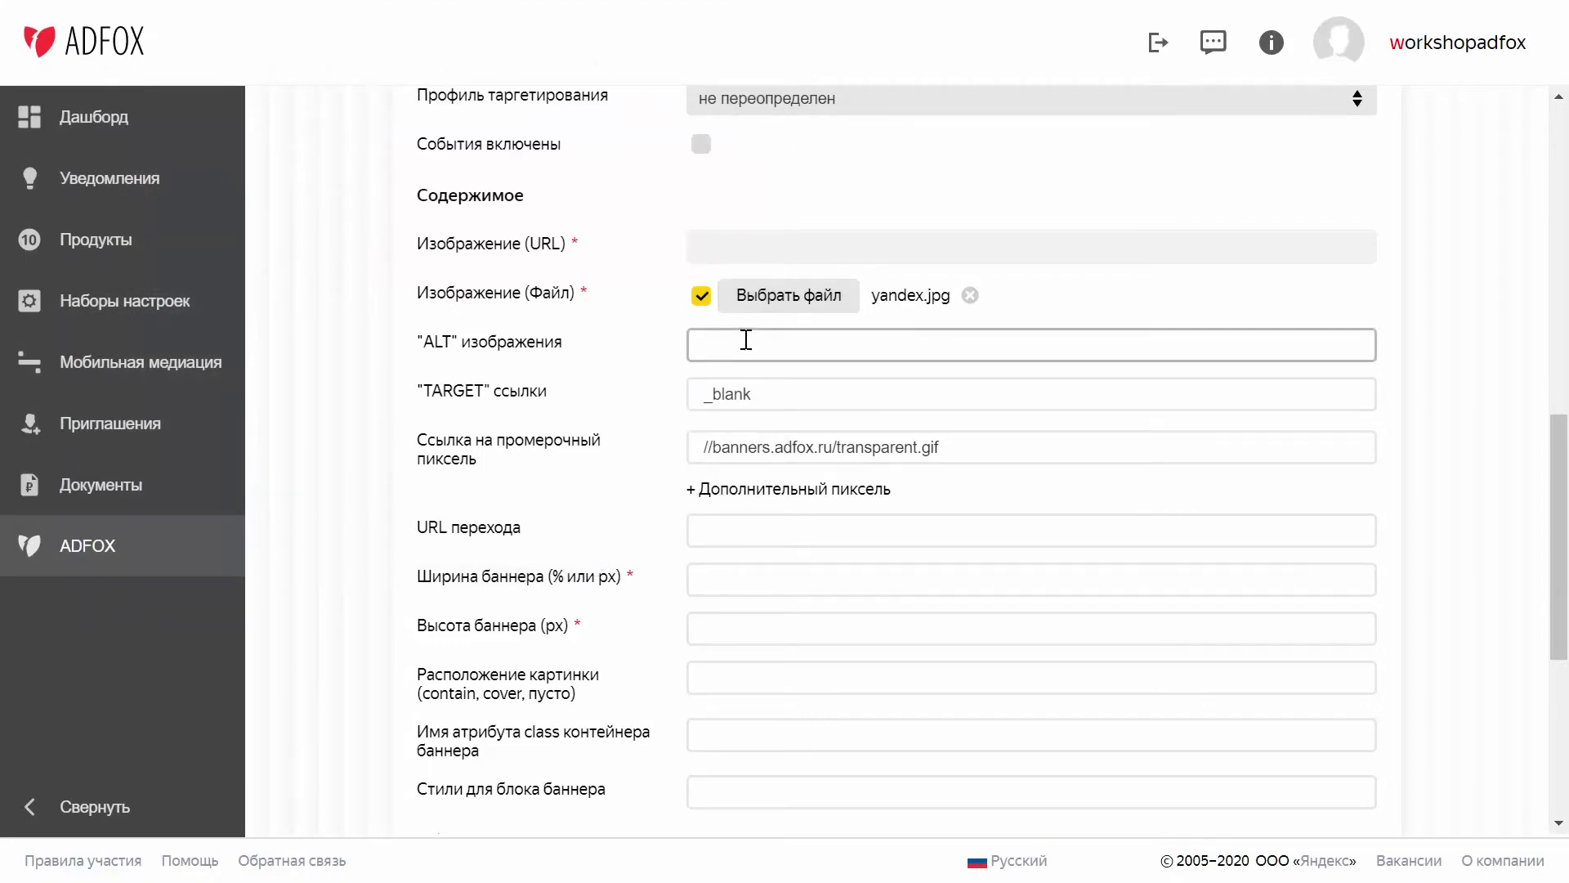
pyautogui.click(789, 397)
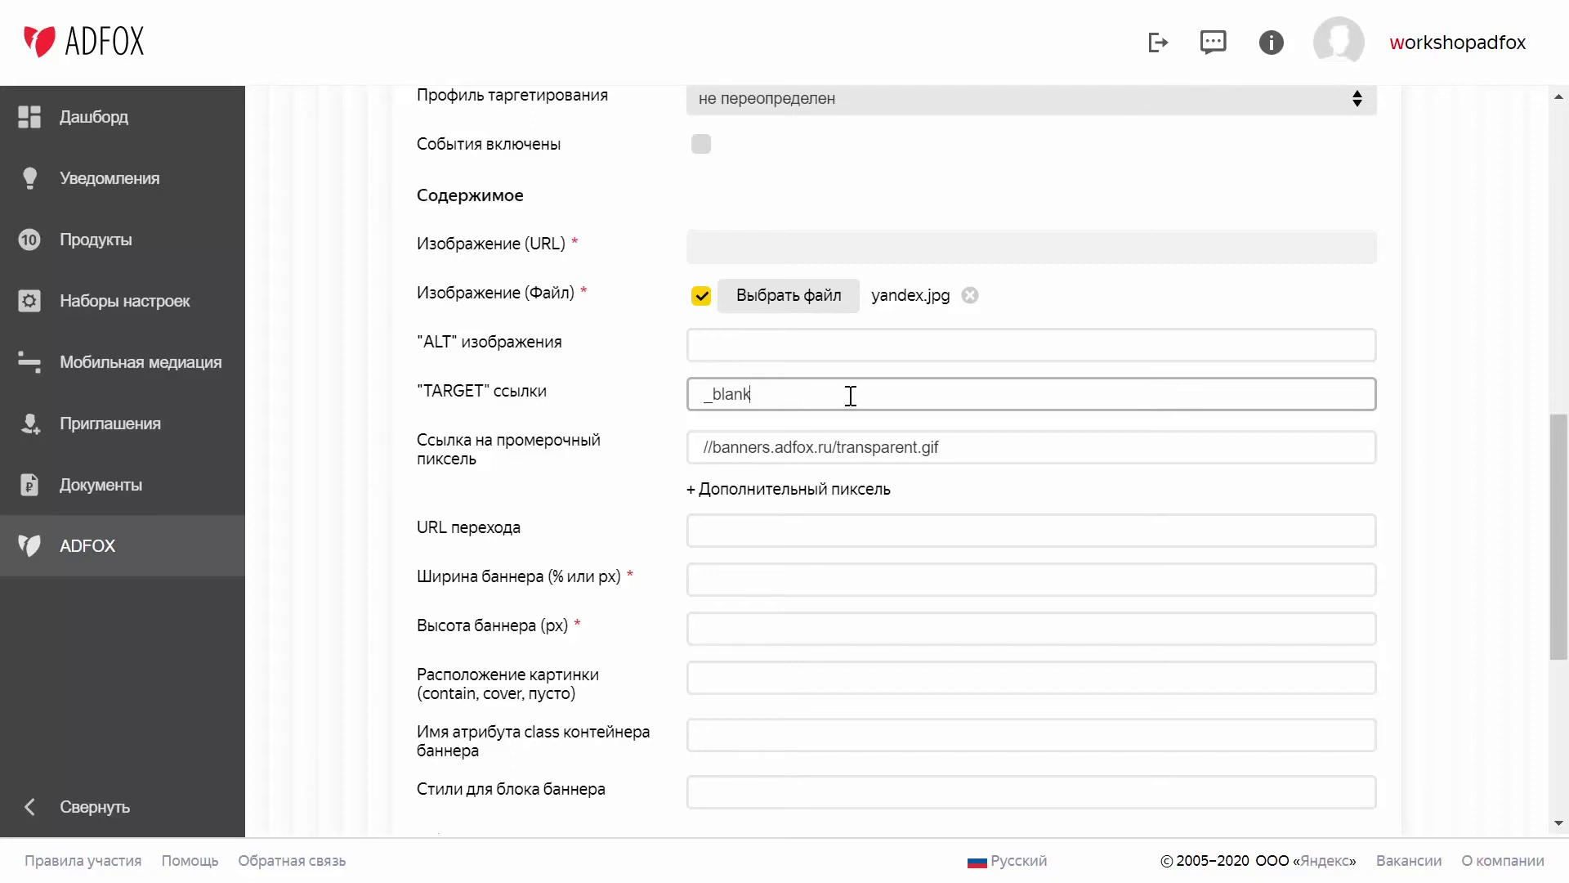
pyautogui.click(989, 448)
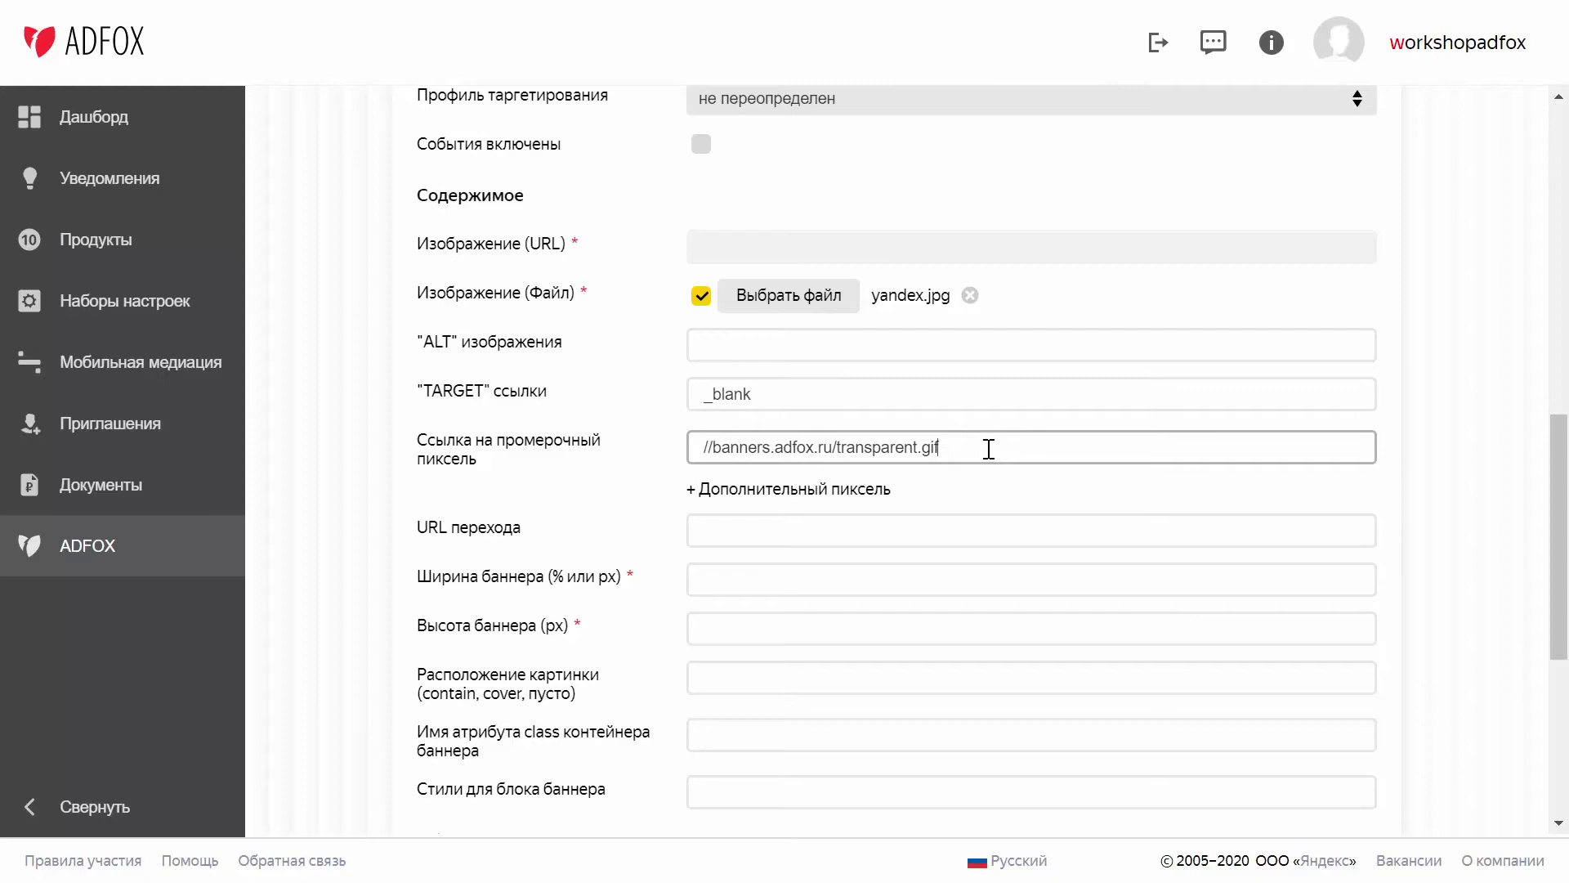
pyautogui.scroll(-3, 988, 449)
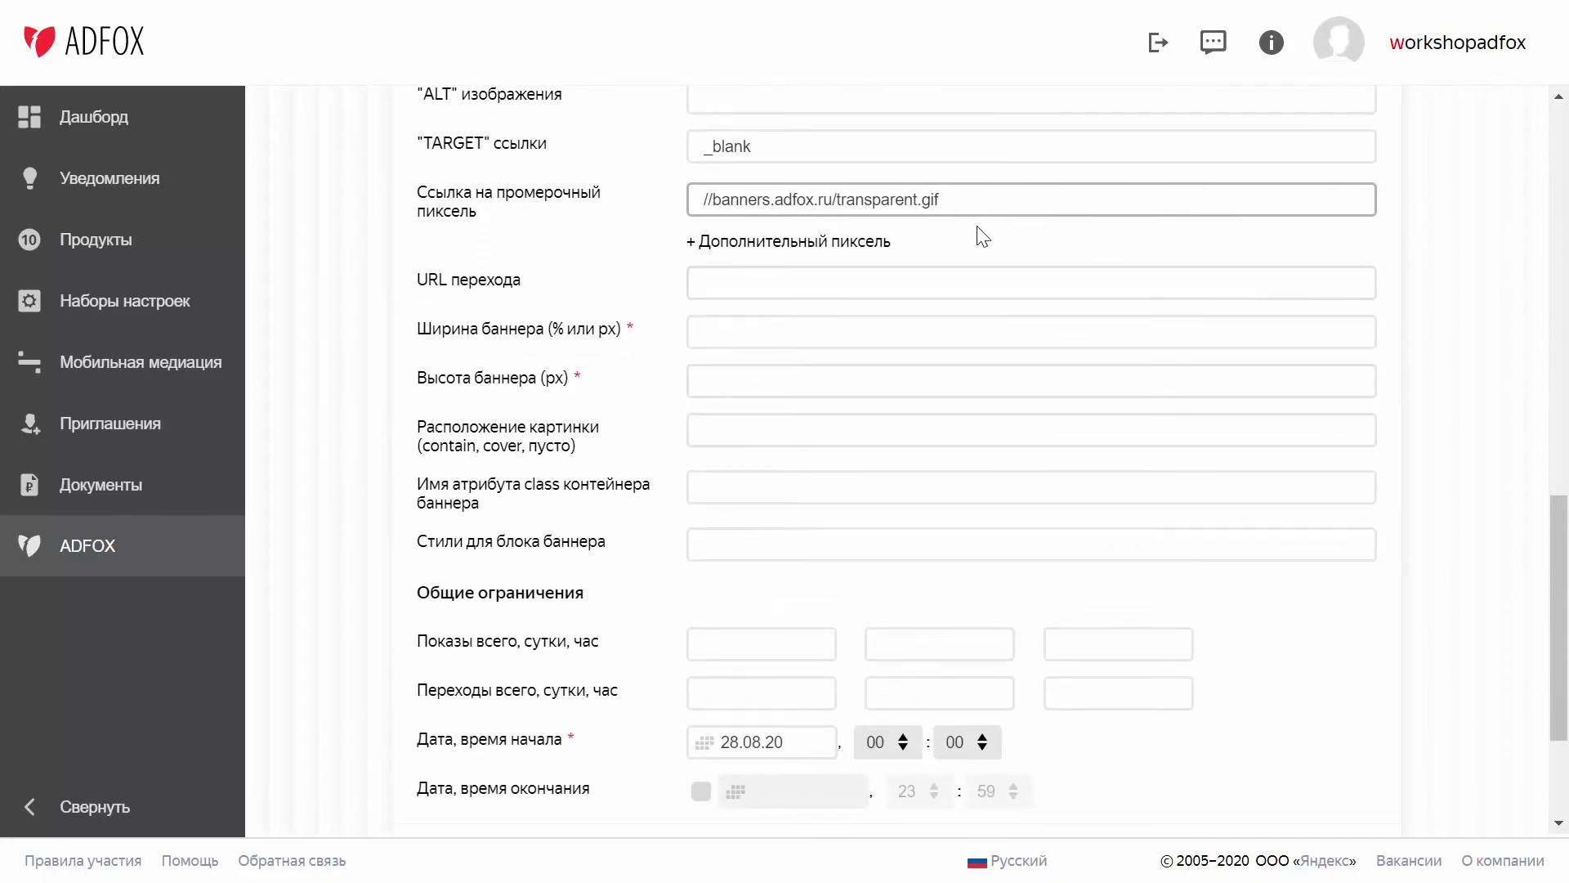
pyautogui.click(865, 242)
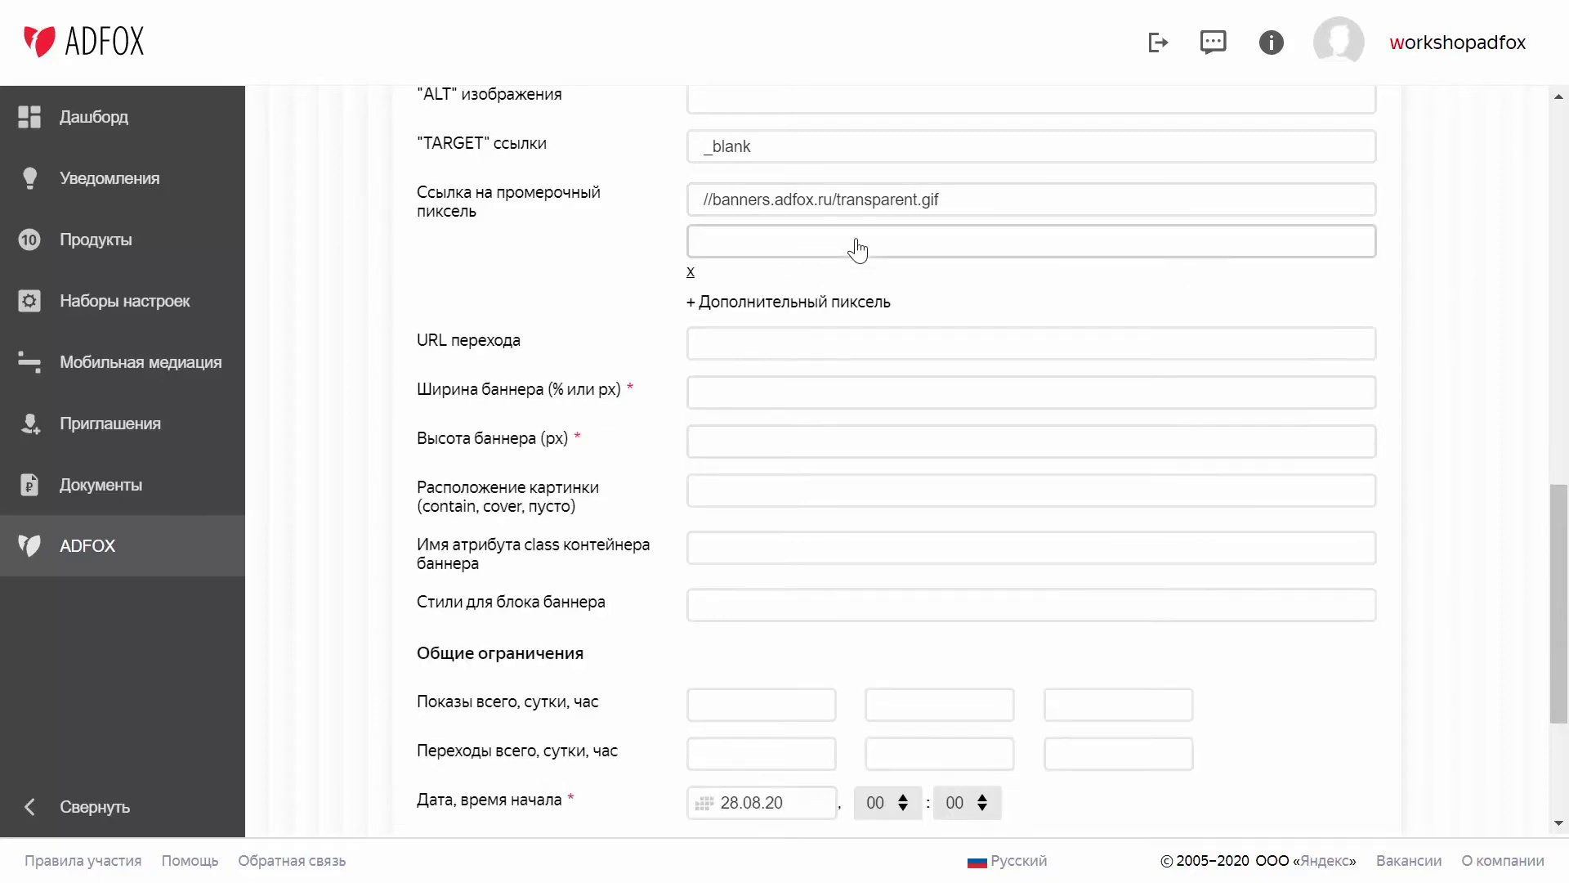
pyautogui.click(809, 302)
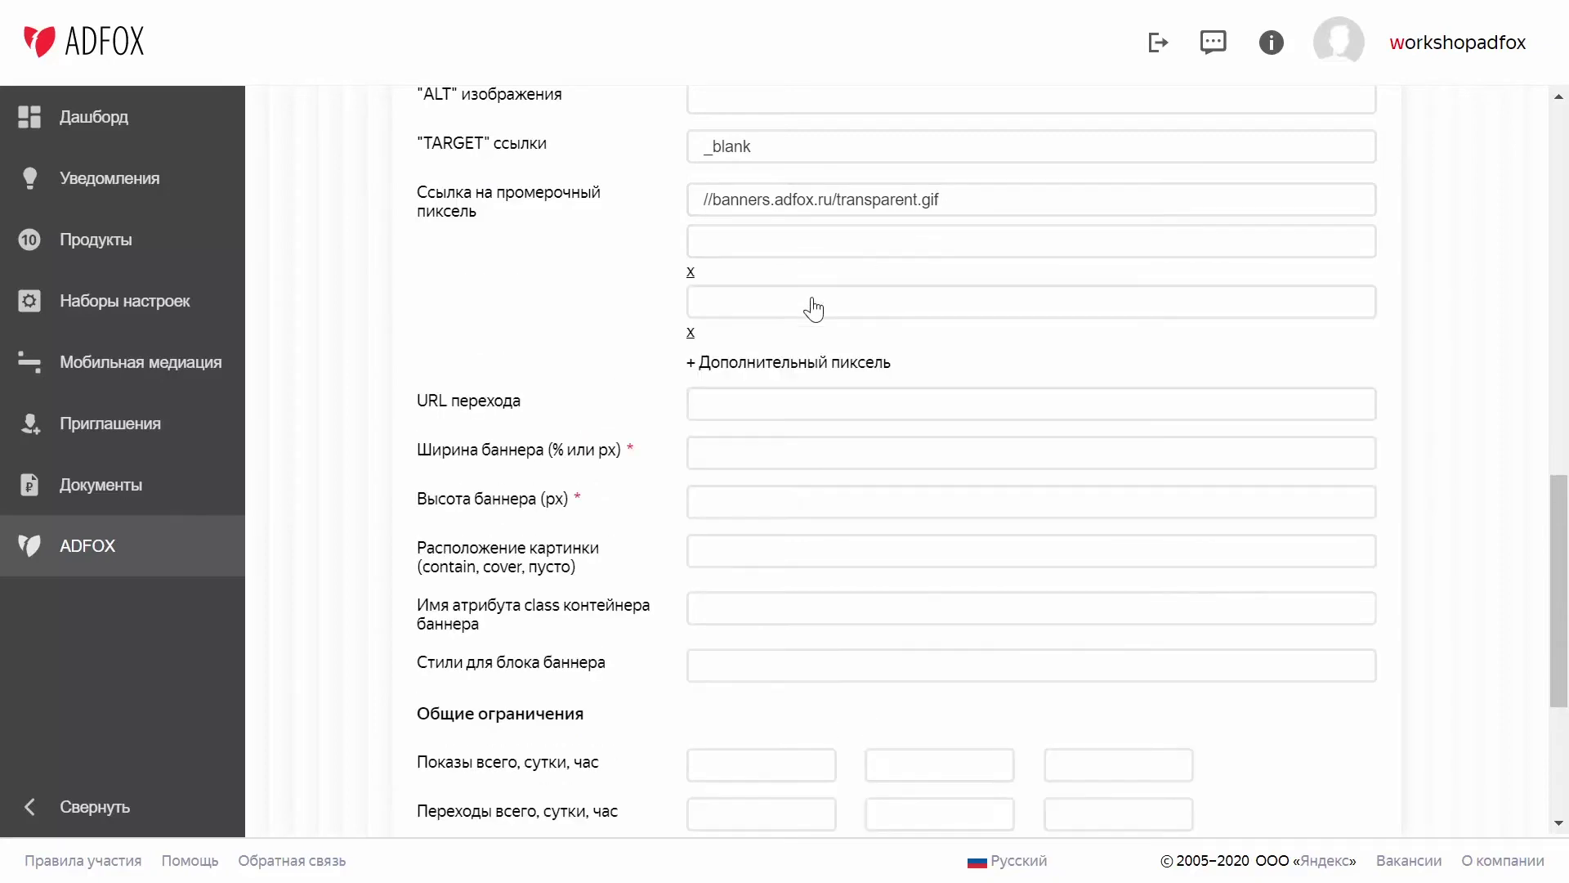
pyautogui.click(692, 333)
pyautogui.click(691, 273)
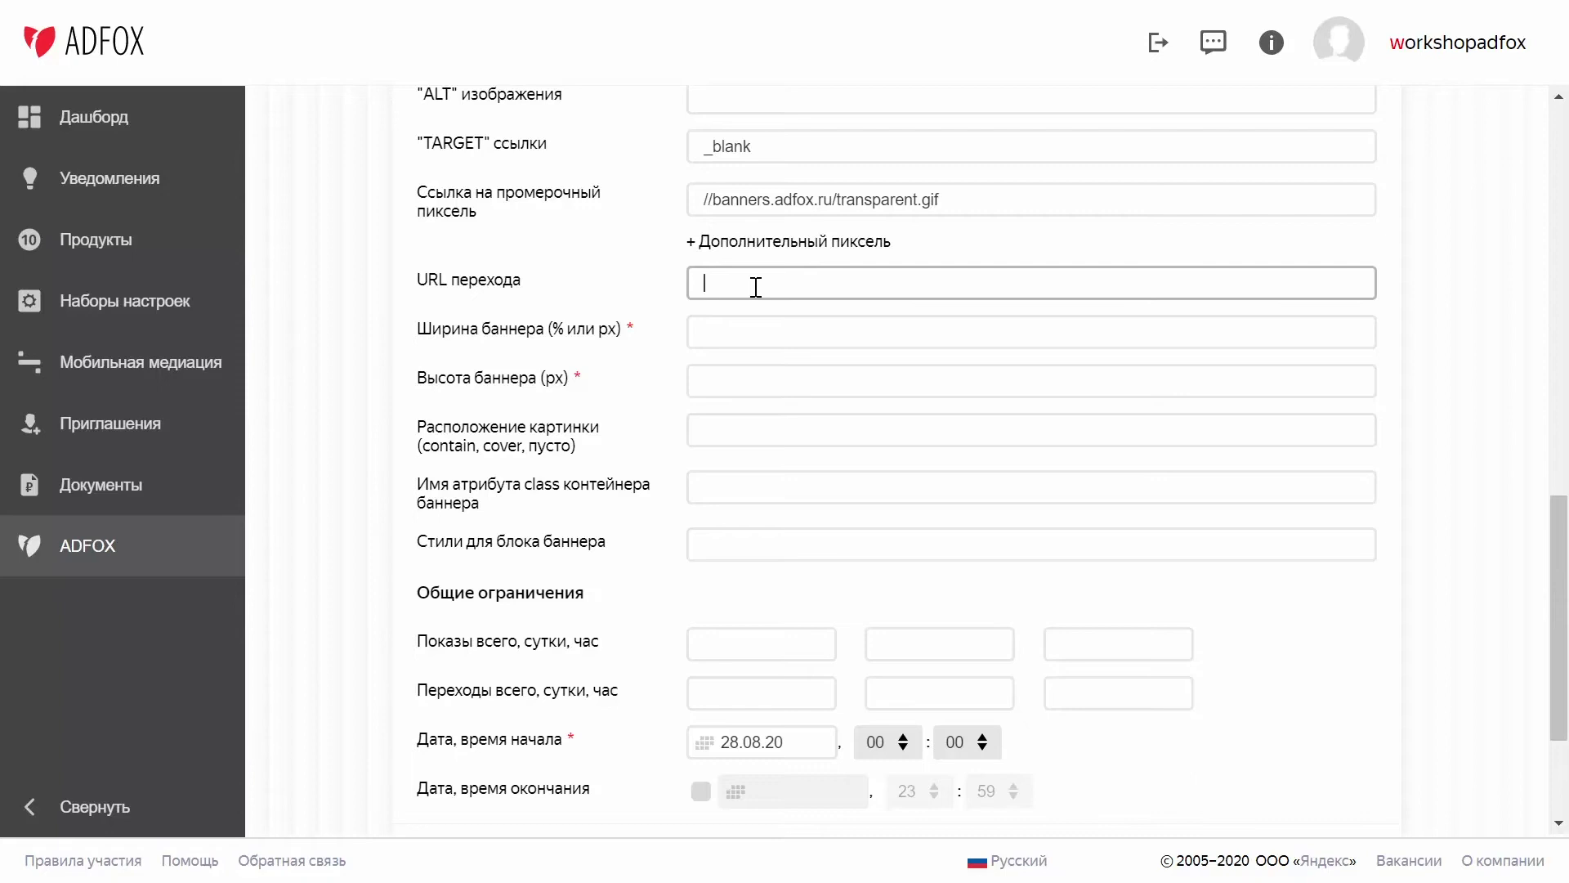
pyautogui.write('http://www.yandex.ru')
pyautogui.click(771, 326)
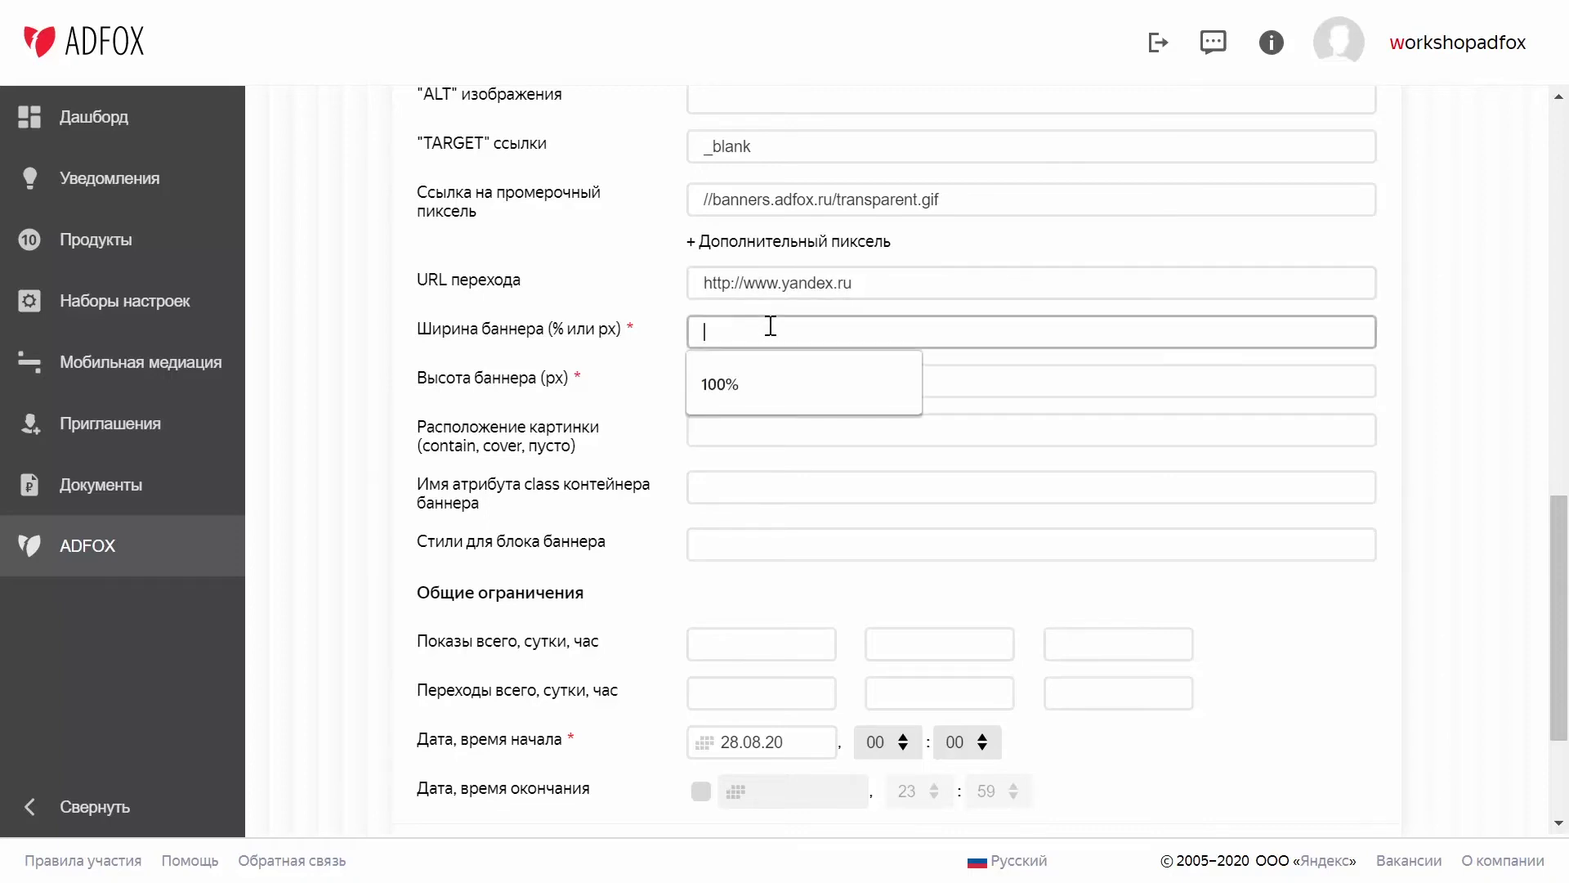
pyautogui.click(676, 347)
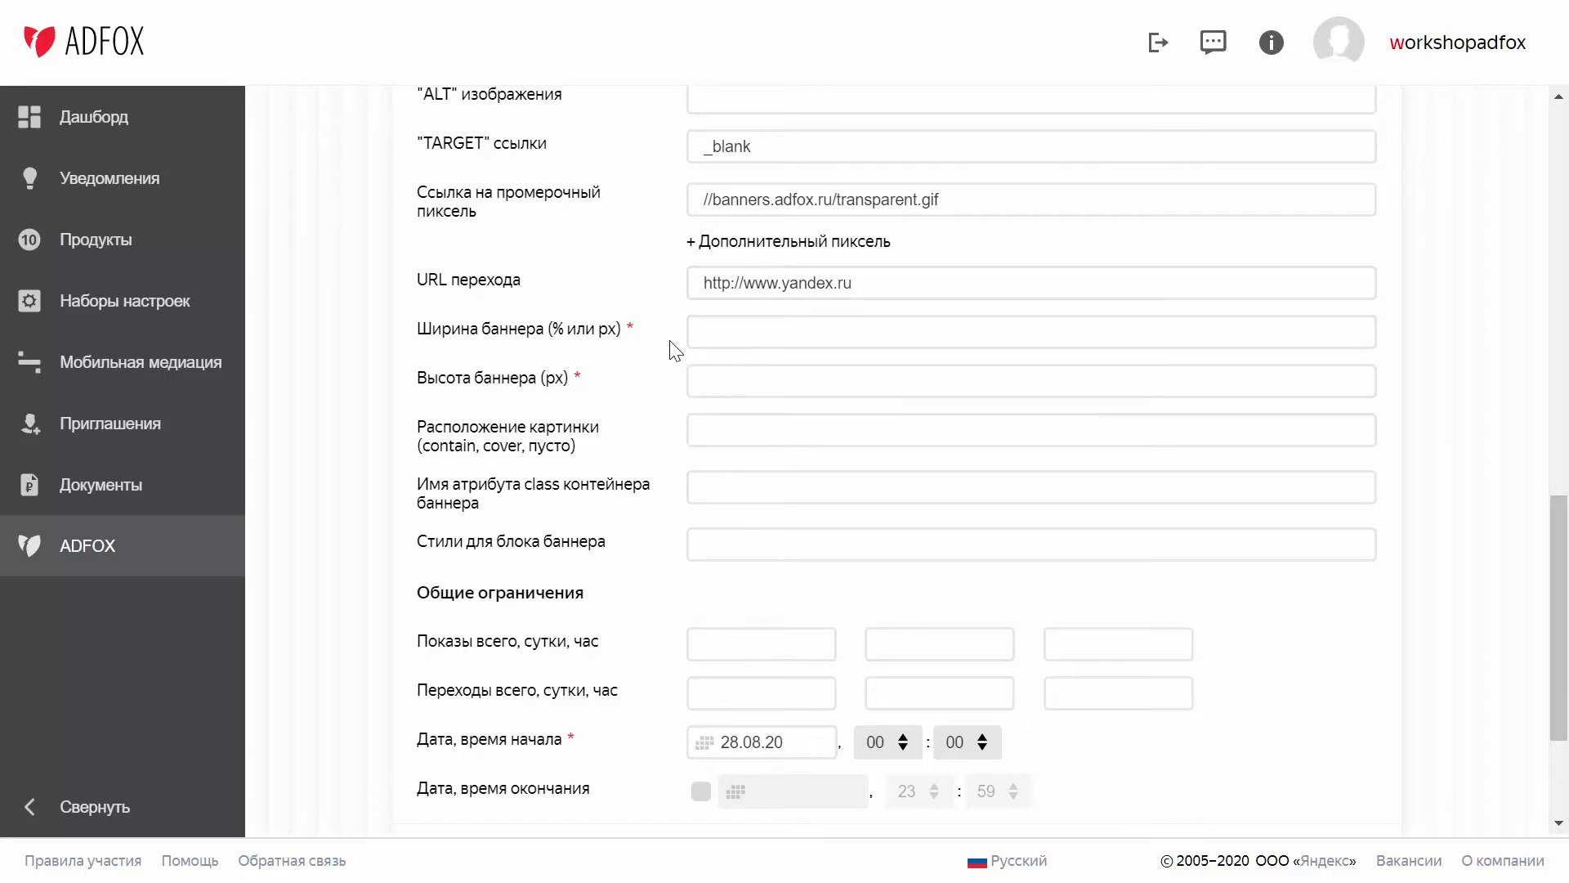
pyautogui.write('300')
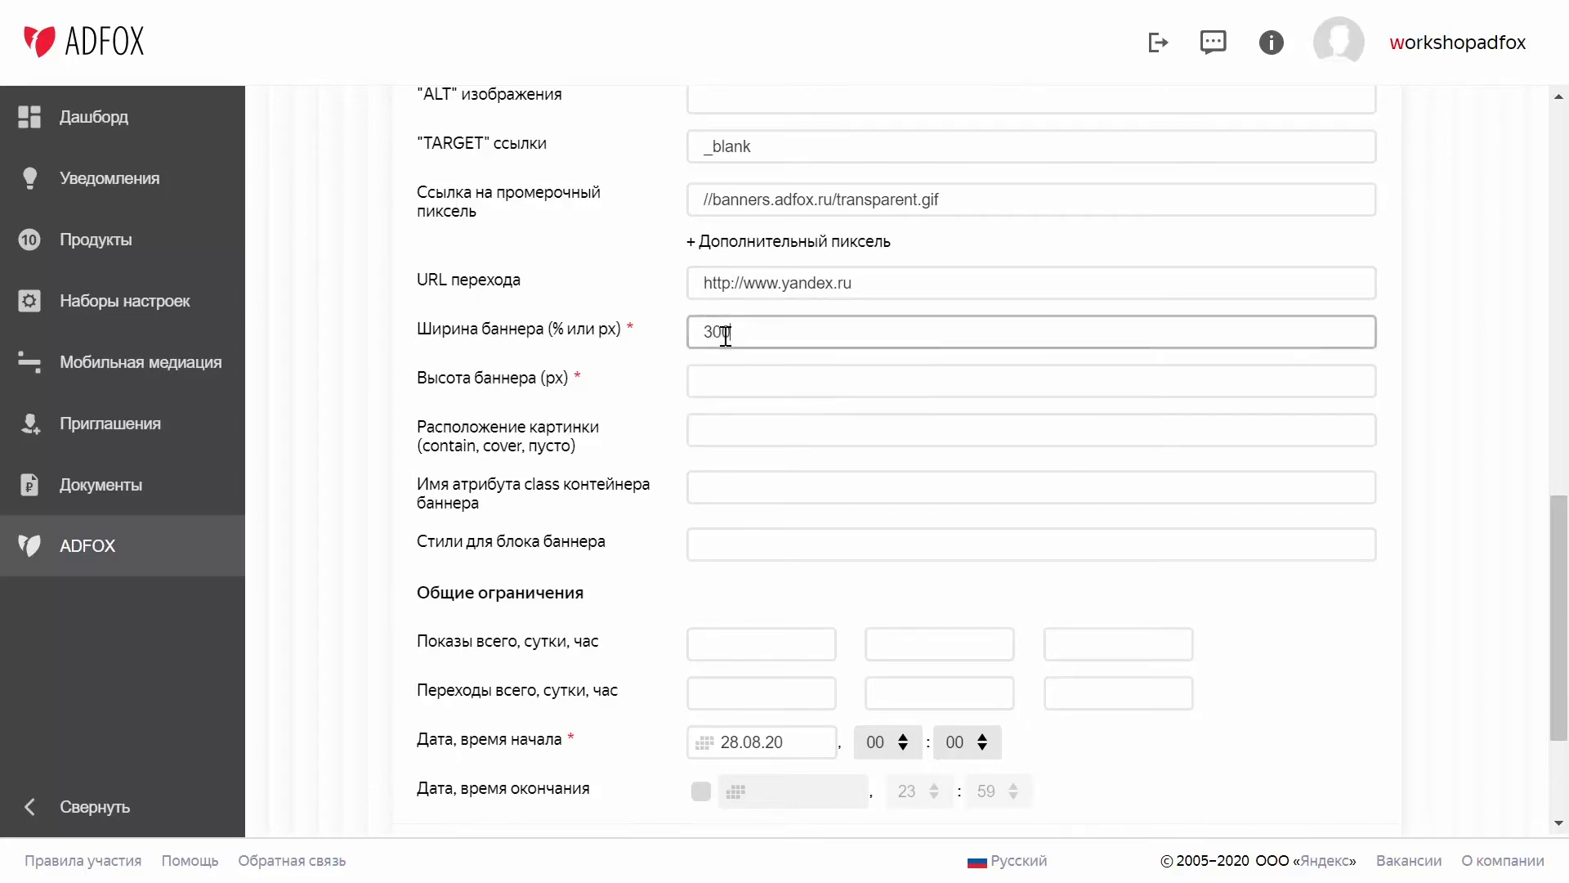
# Set the banner's width to 100% and its height to 600 px
pyautogui.press('BackSpace')
pyautogui.press('BackSpace')
pyautogui.press('BackSpace')
pyautogui.write('100%')
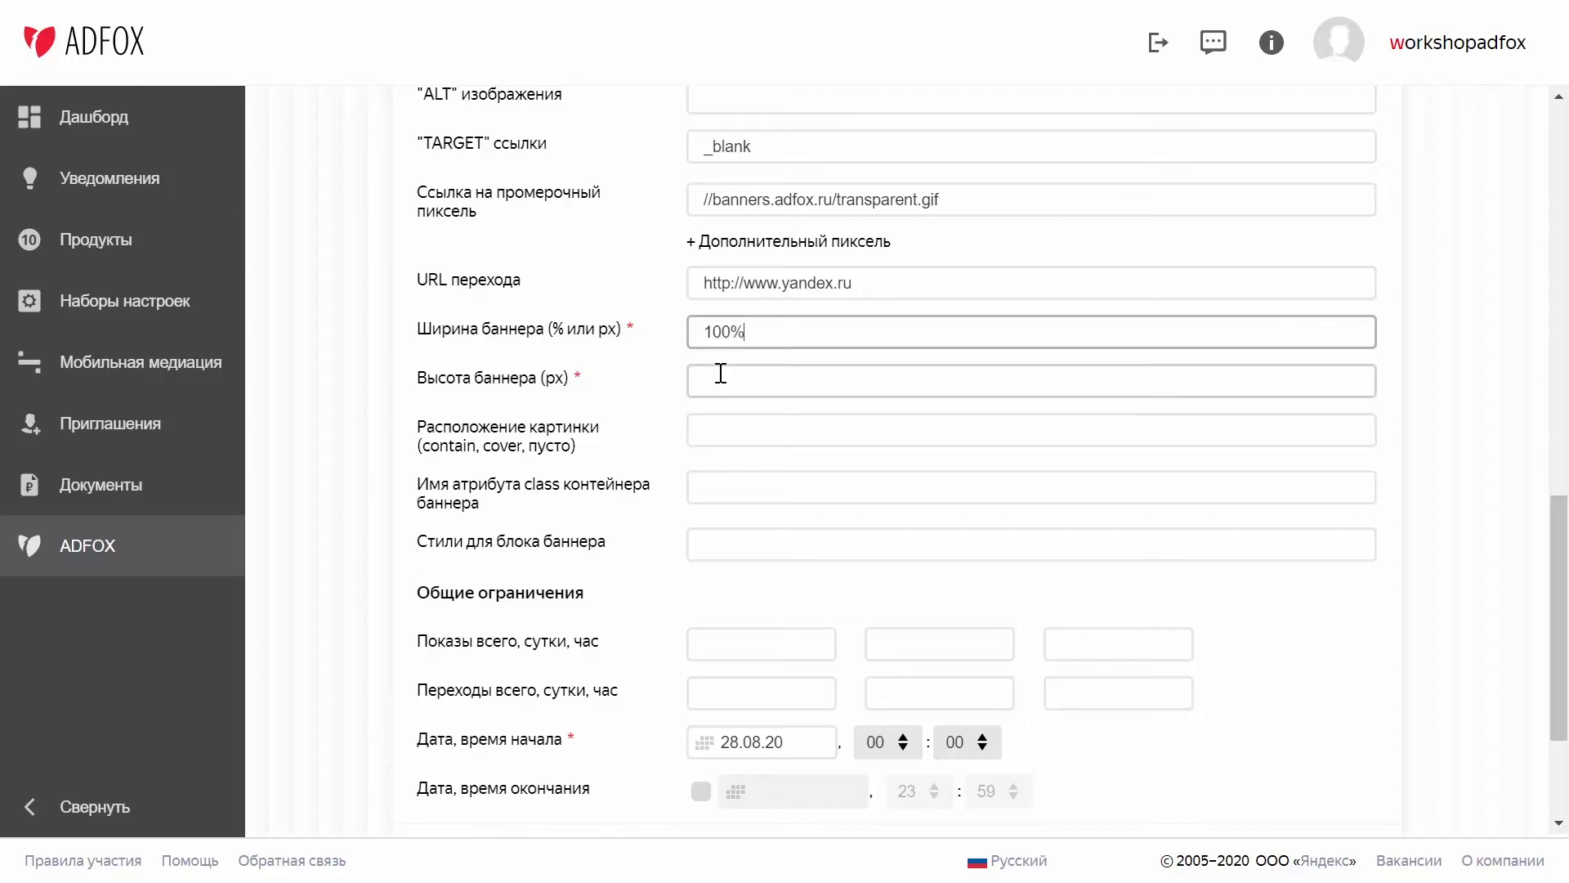
pyautogui.click(721, 373)
pyautogui.write('600')
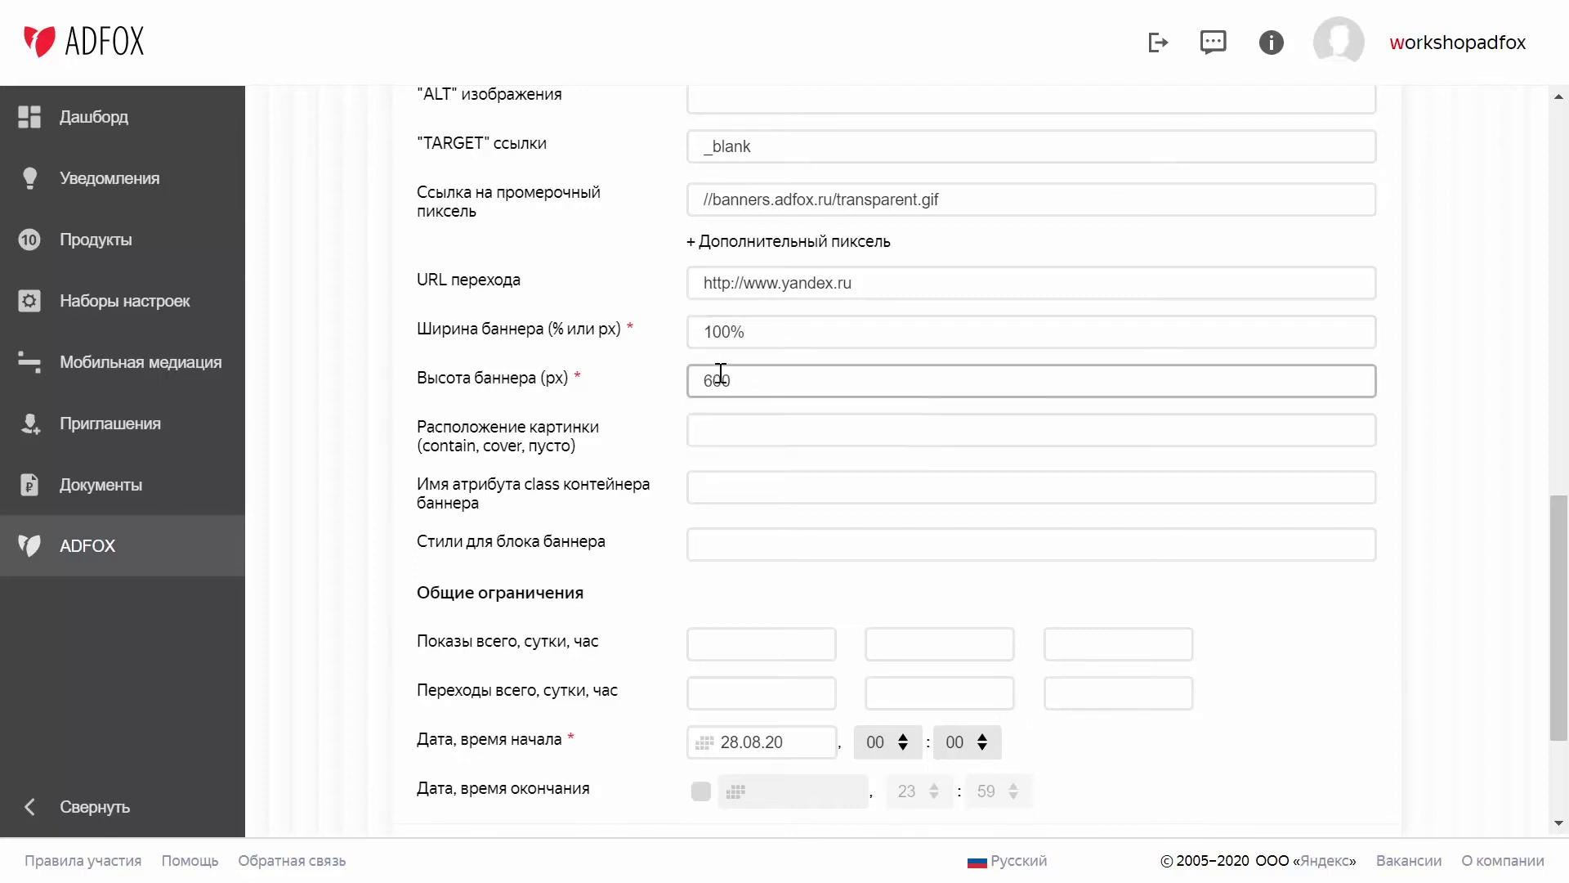
# Leave the image placement and container class fields empty and set the banner block styles to "margin: 0 auto;"
pyautogui.click(685, 413)
pyautogui.click(716, 432)
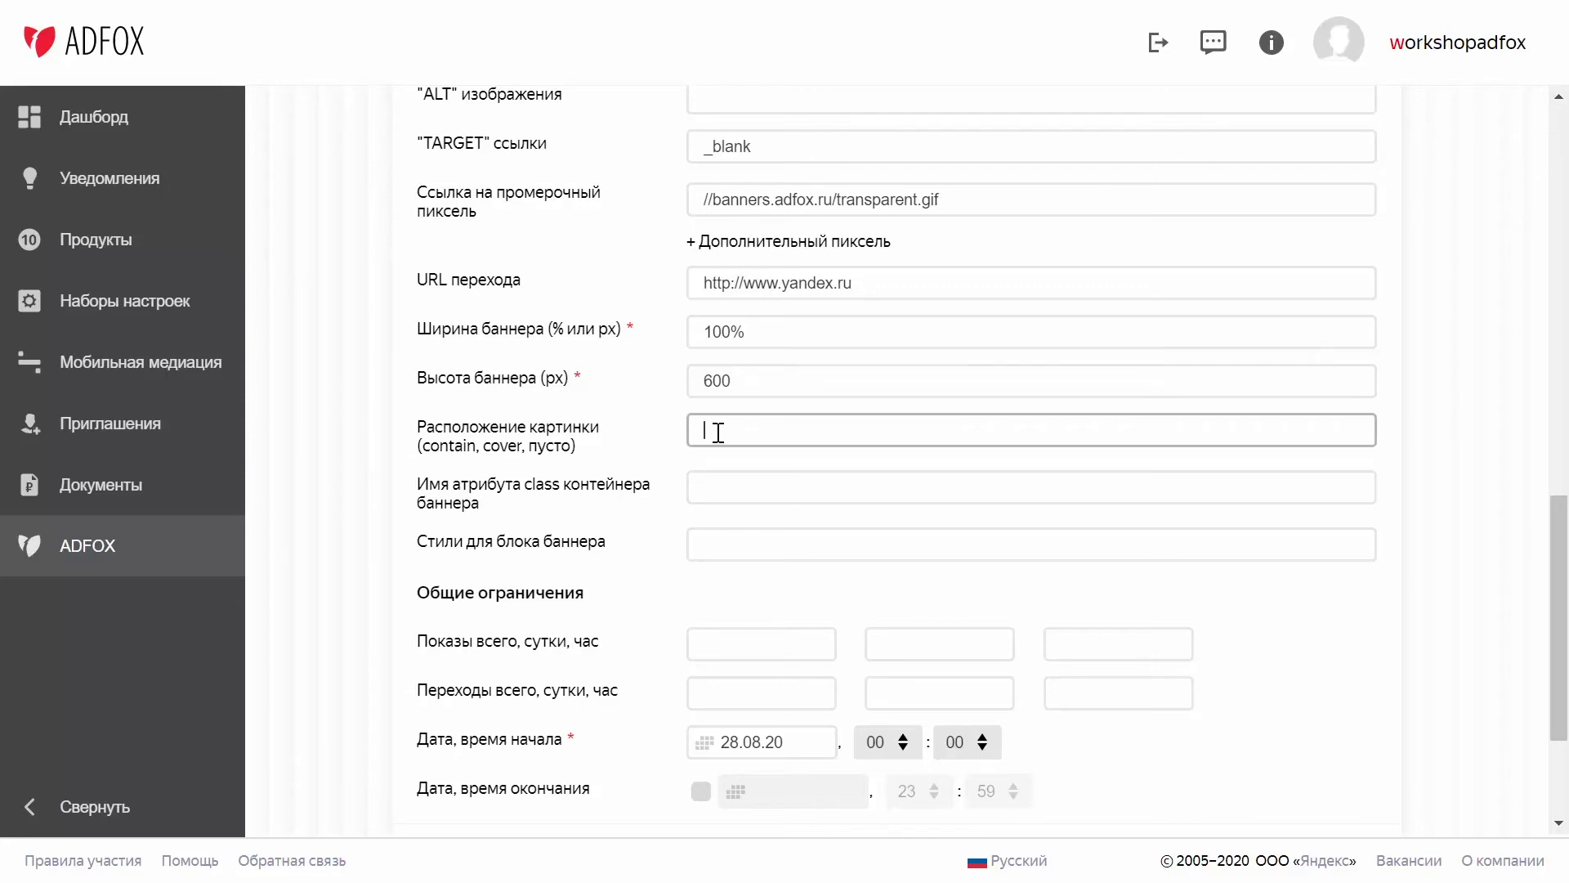
pyautogui.click(734, 484)
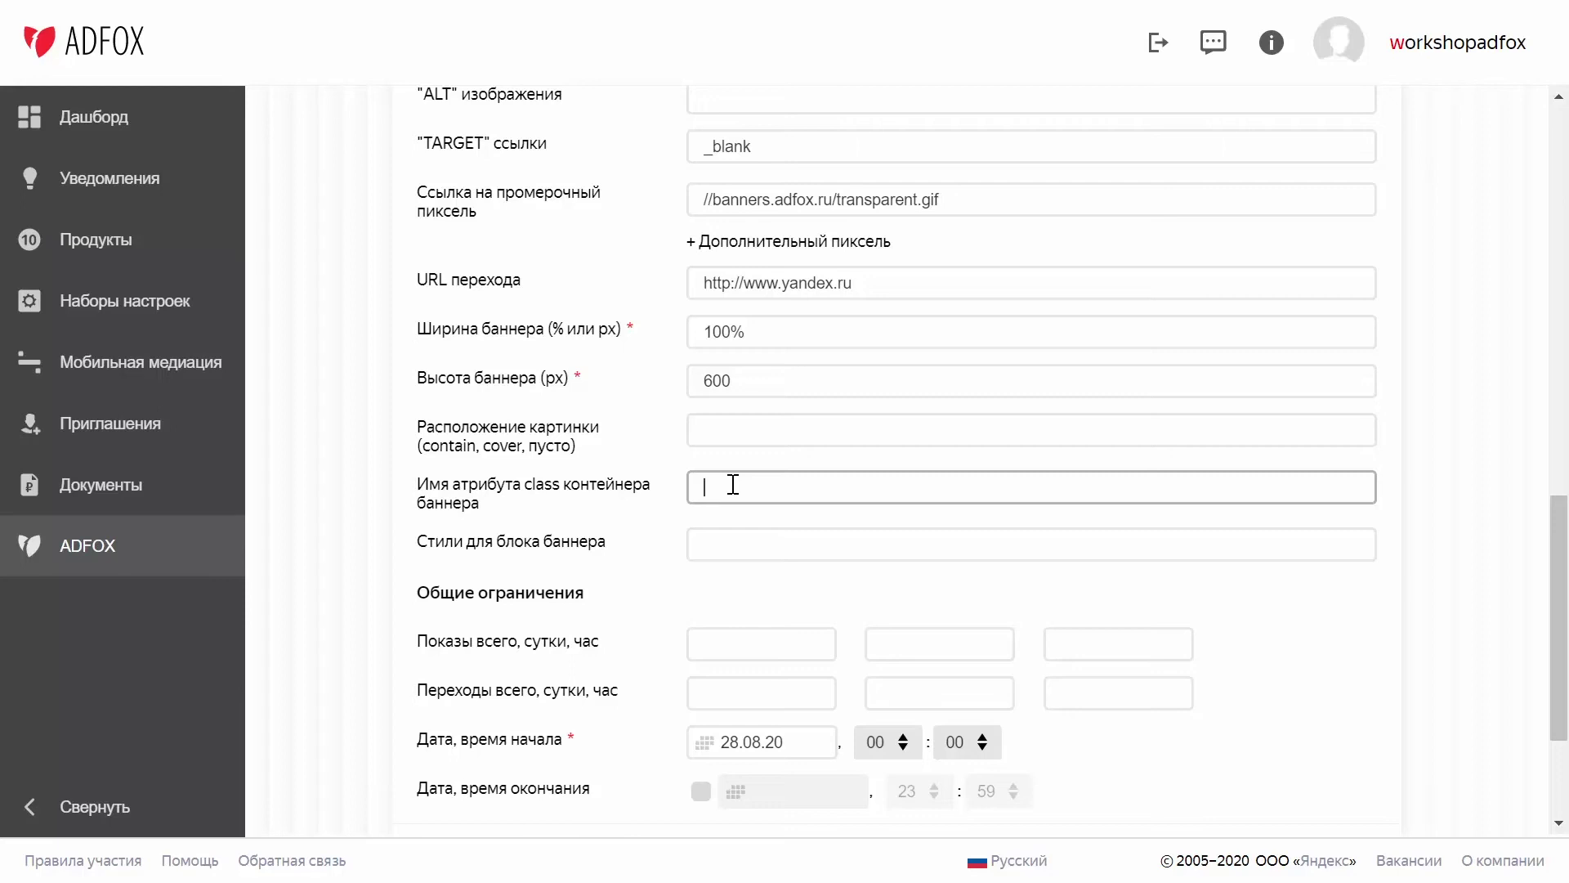
pyautogui.click(745, 543)
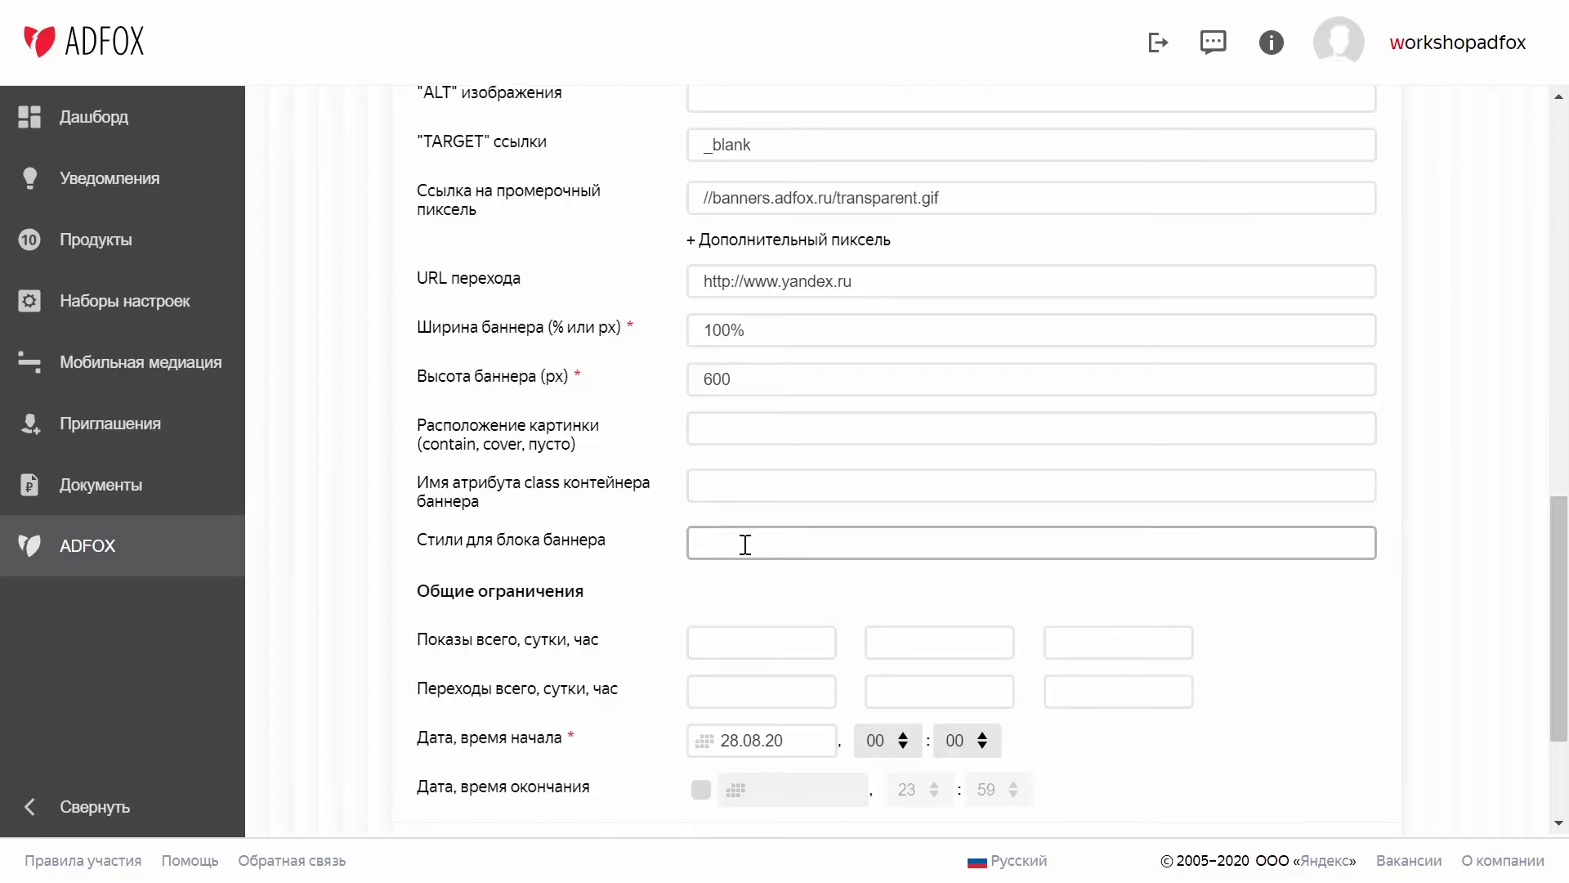
pyautogui.scroll(-2, 745, 543)
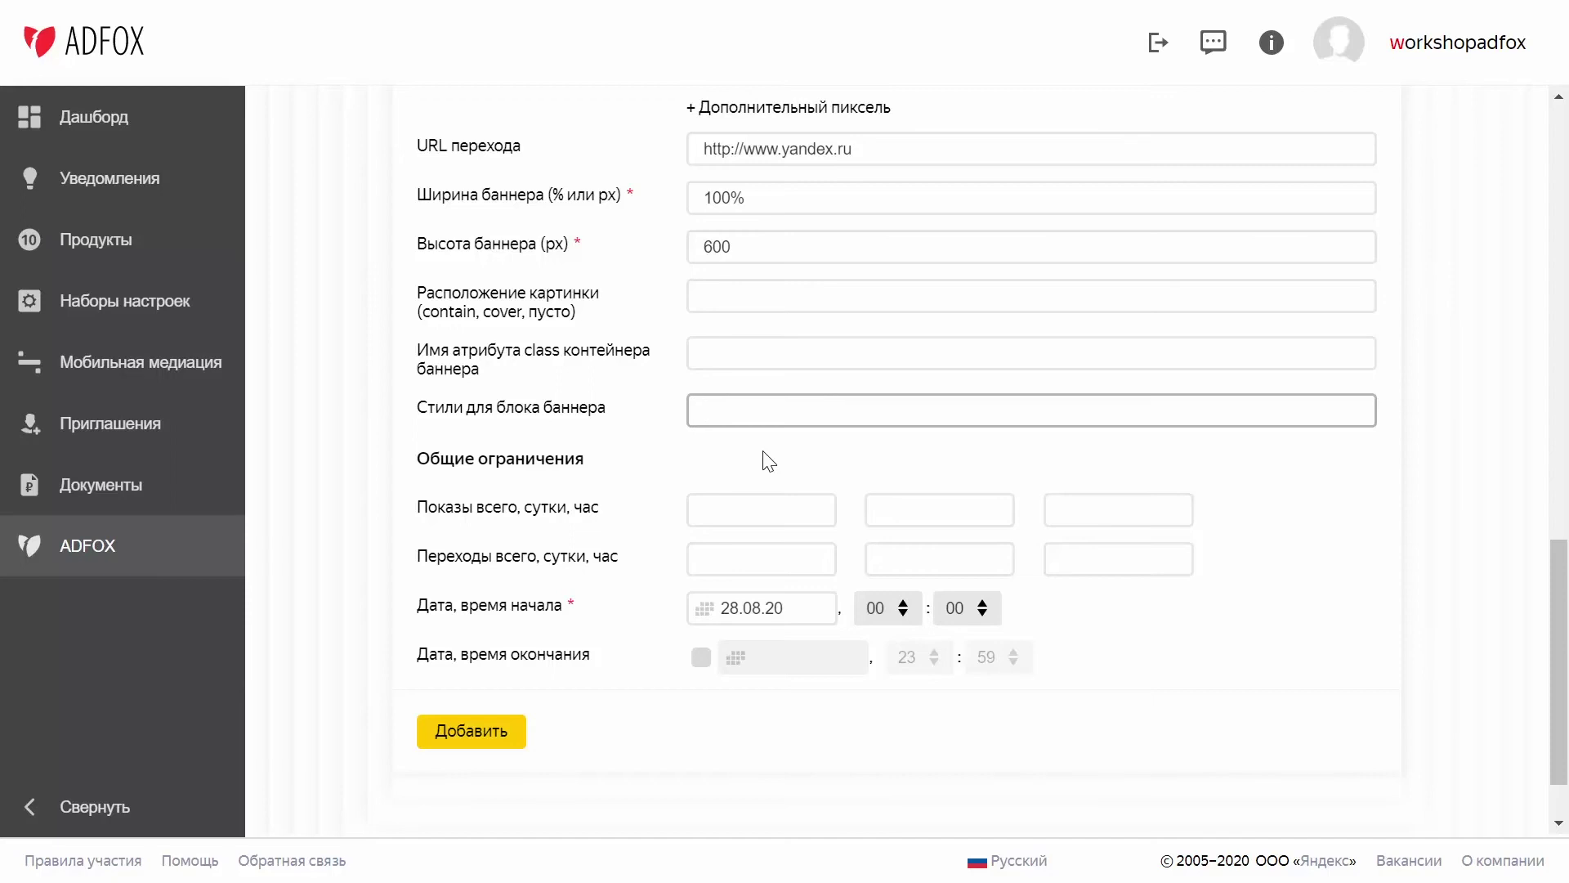
pyautogui.write('margin: 0 auto;')
# Limit the banner's impressions to 1000 in total, 500 per day and 10 per hour
pyautogui.click(711, 510)
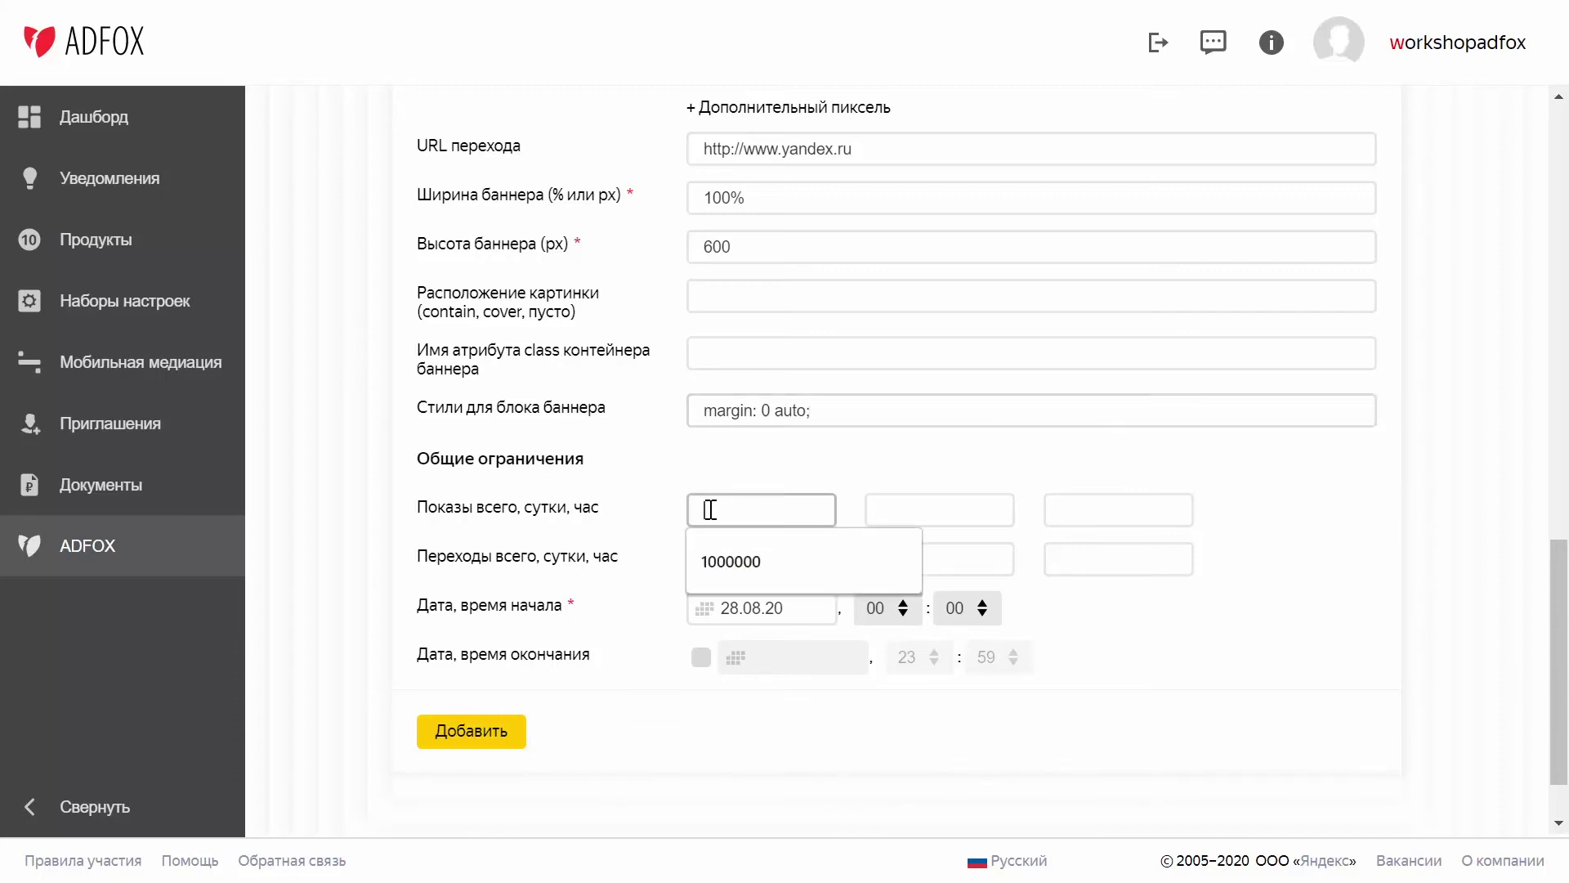
pyautogui.write('1000')
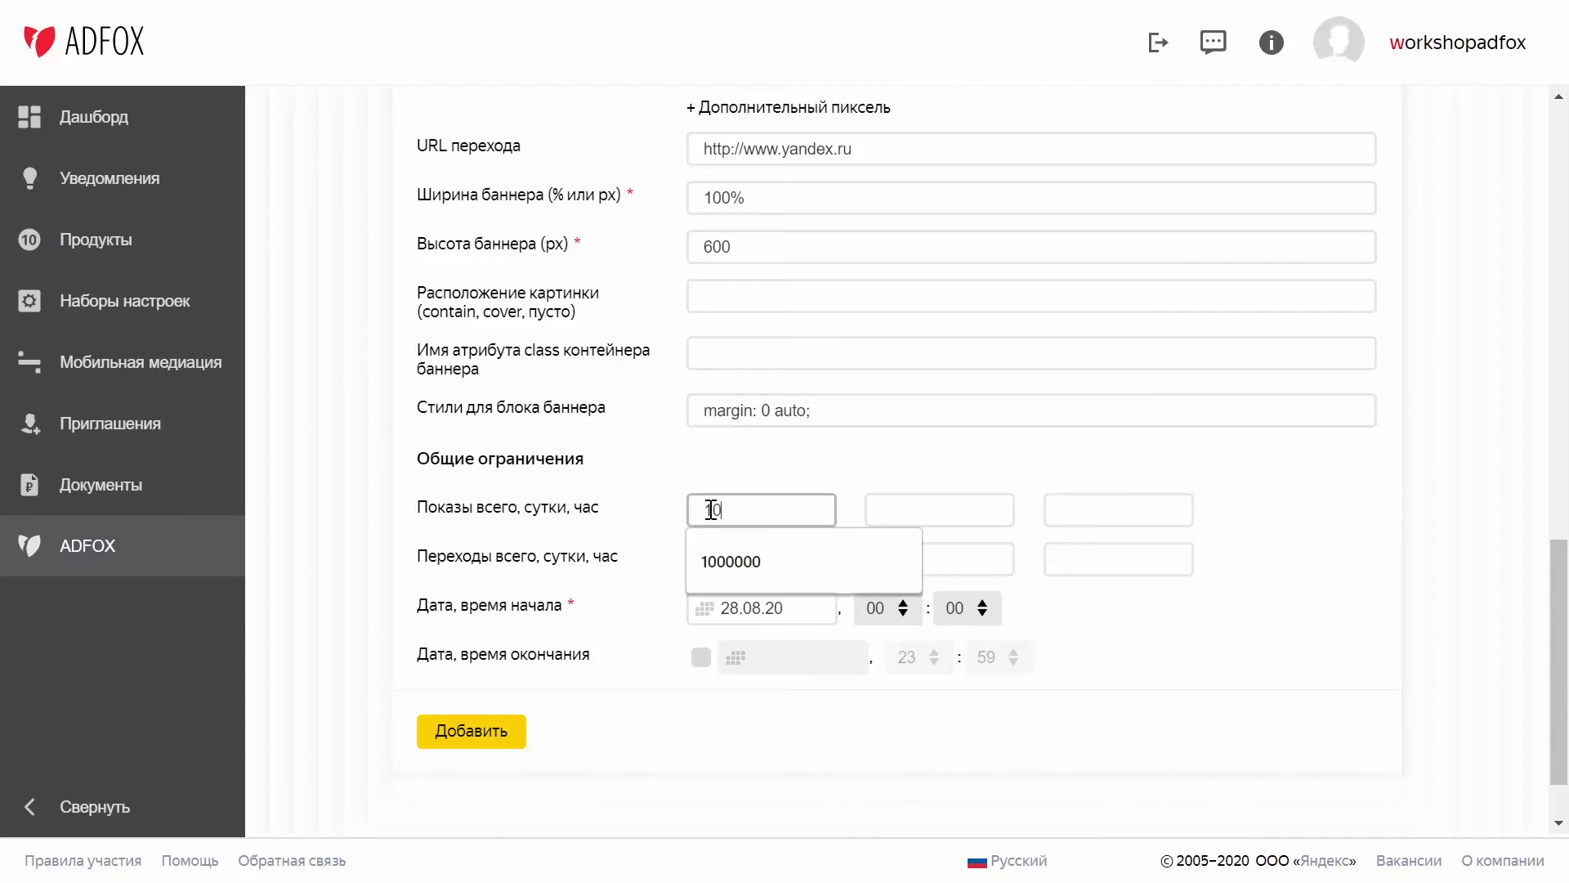
pyautogui.click(946, 511)
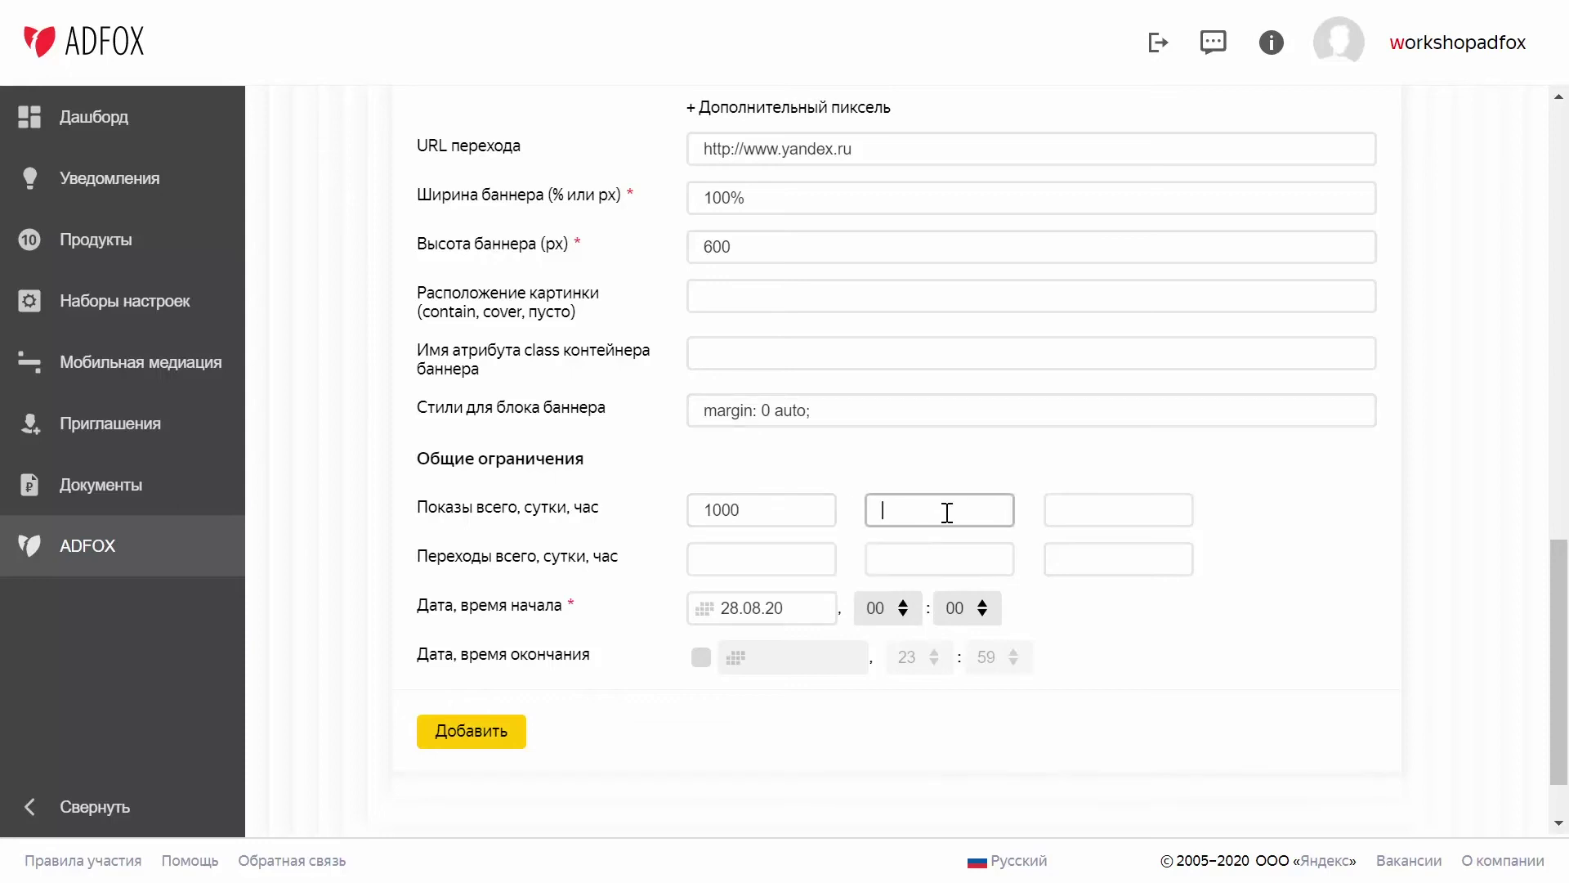
pyautogui.write('500')
pyautogui.click(1090, 511)
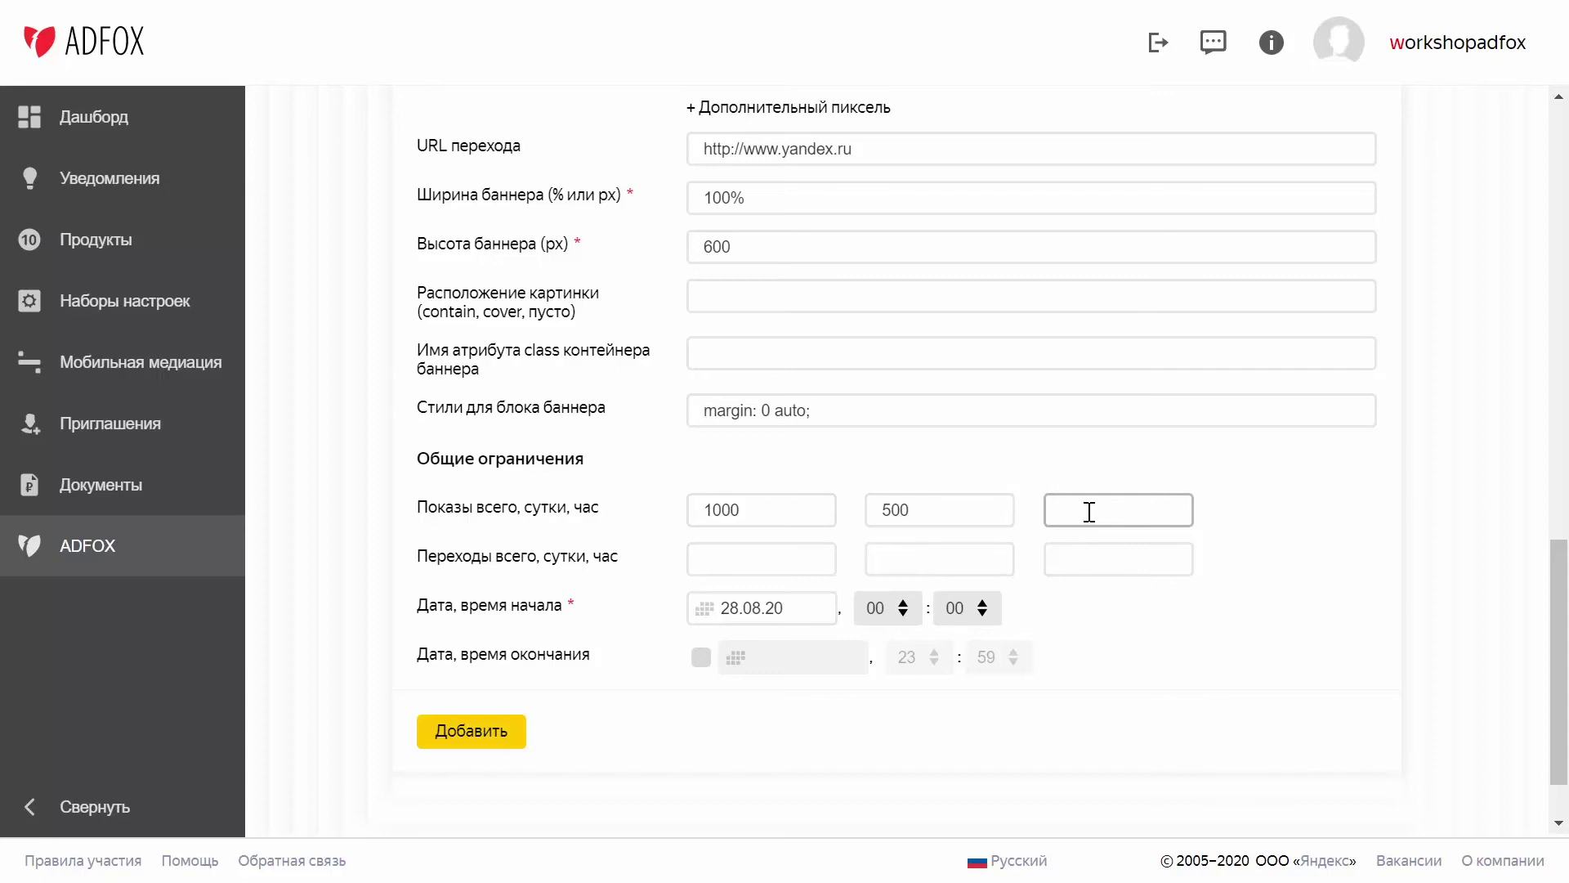
pyautogui.write('10')
# Limit the banner's clicks to 100 in total, 20 per day and 5 per hour
pyautogui.click(798, 564)
pyautogui.write('100')
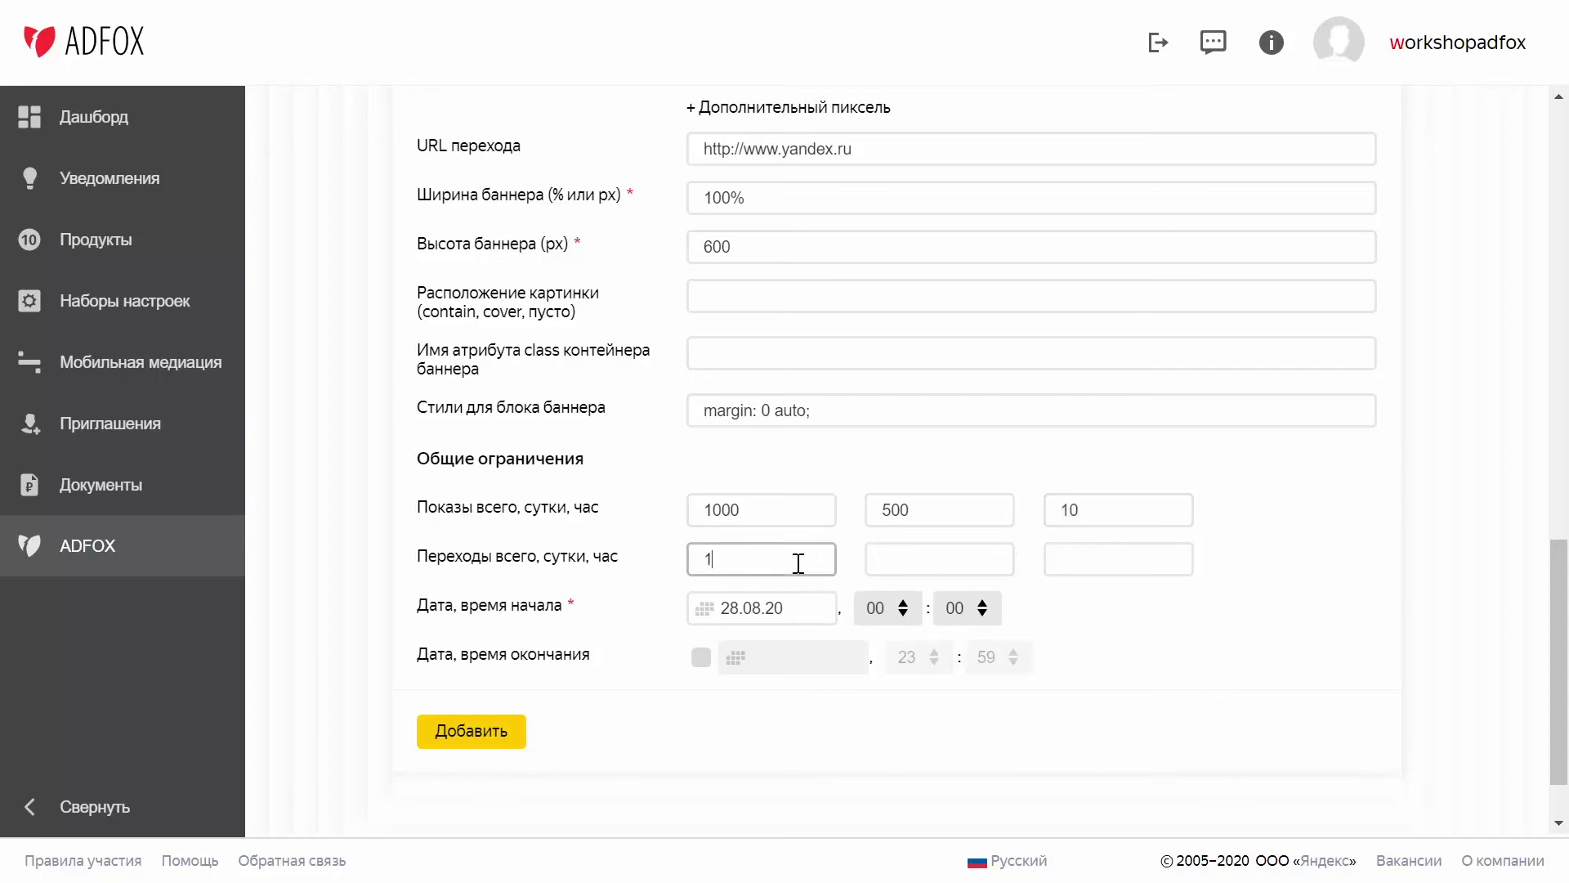
pyautogui.click(887, 561)
pyautogui.write('20')
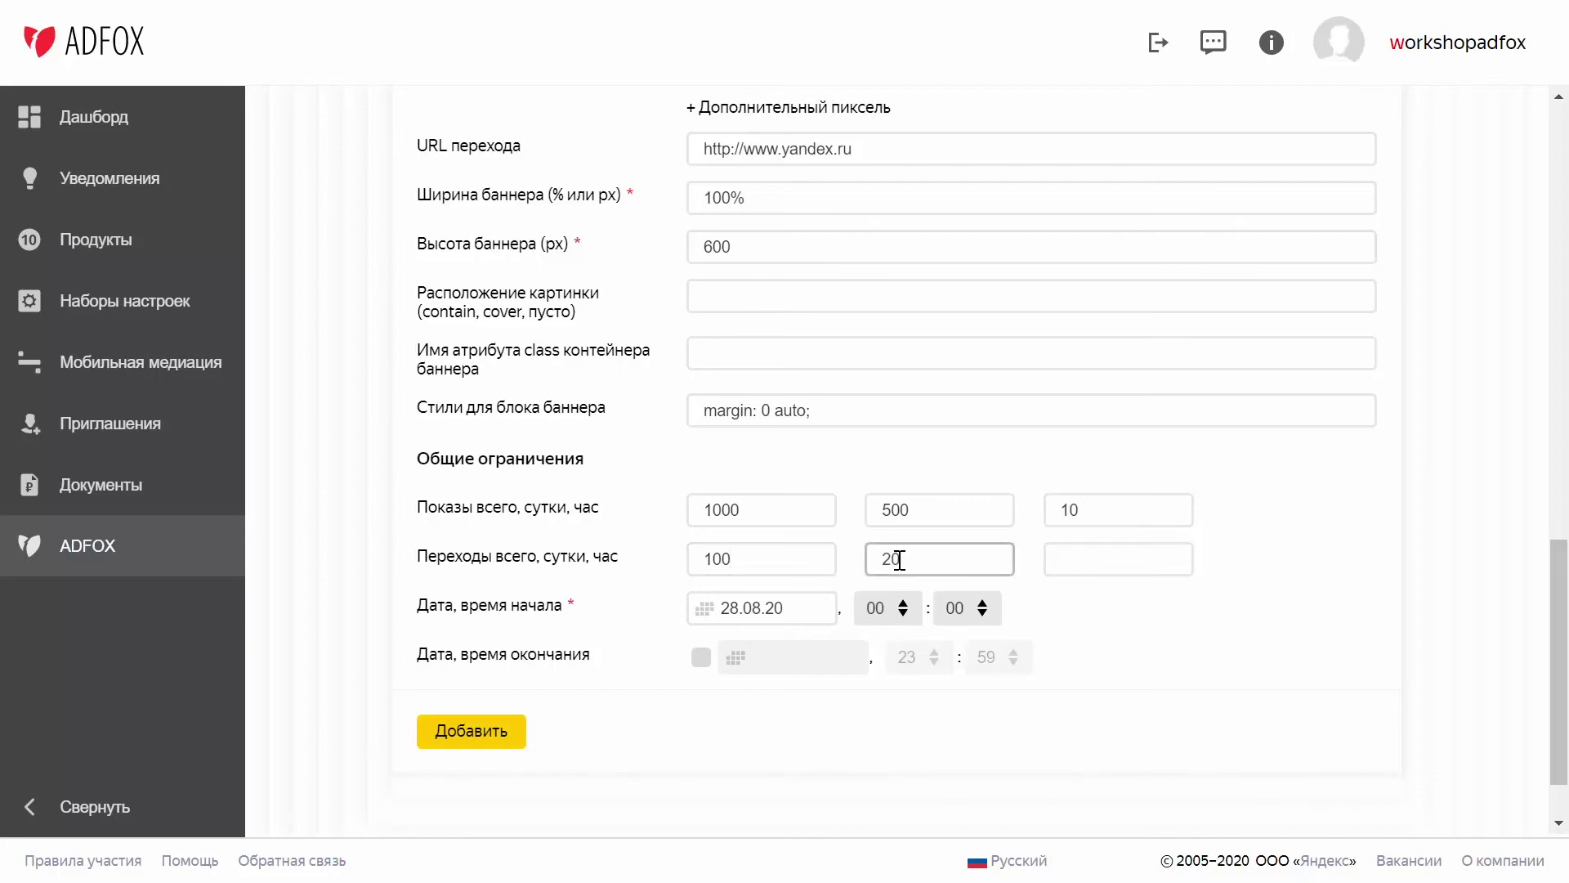
pyautogui.click(1065, 557)
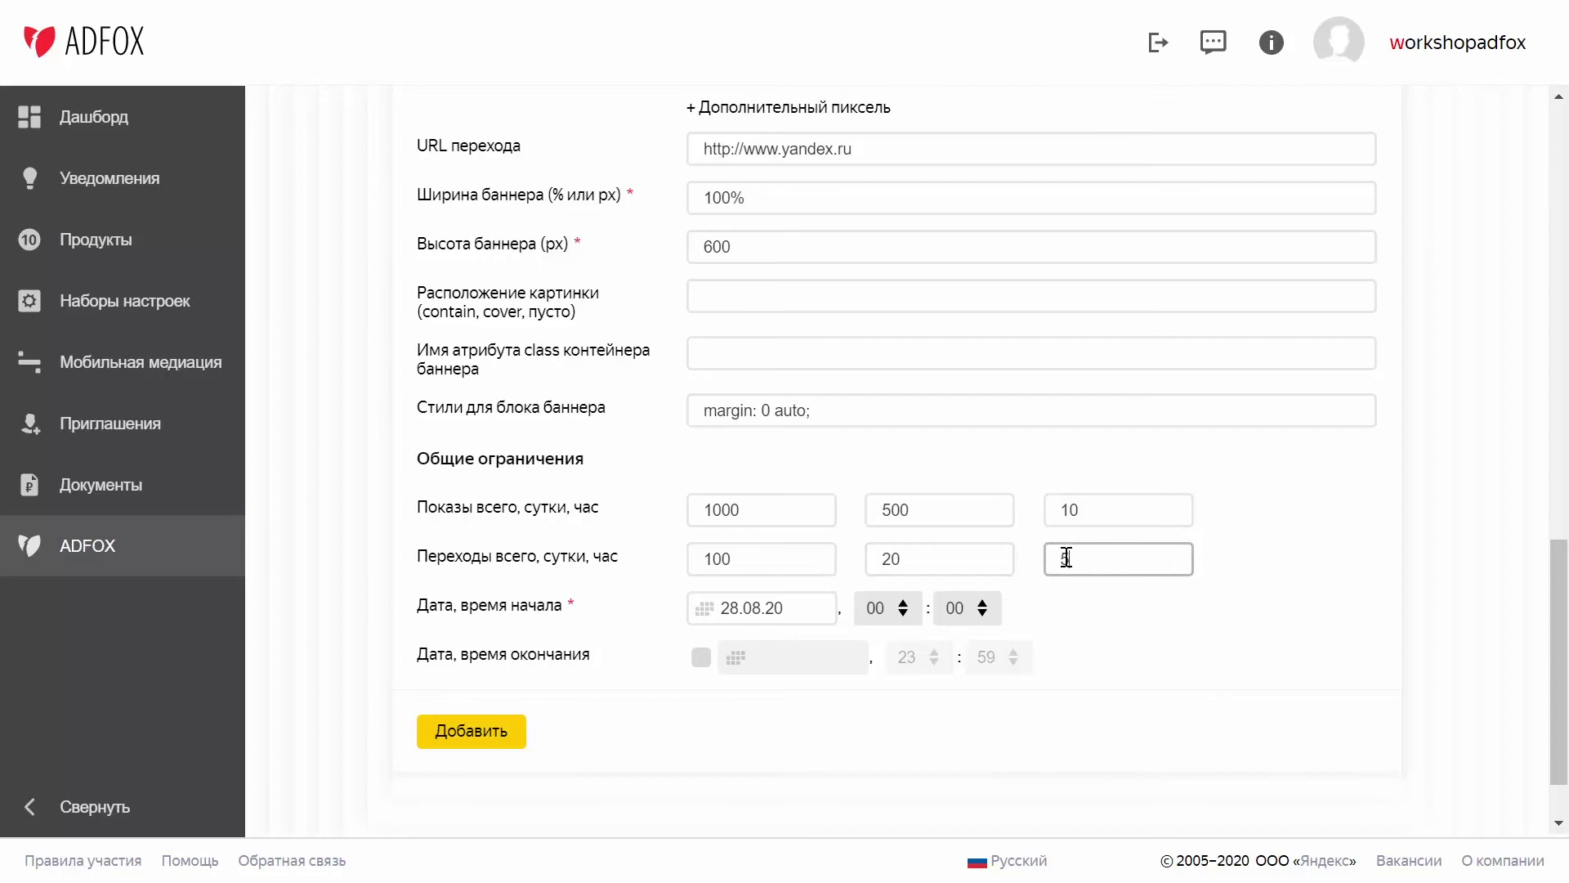
pyautogui.write('5')
pyautogui.click(1285, 587)
# Enable an end date for the banner and set it to 31.08.20
pyautogui.click(701, 657)
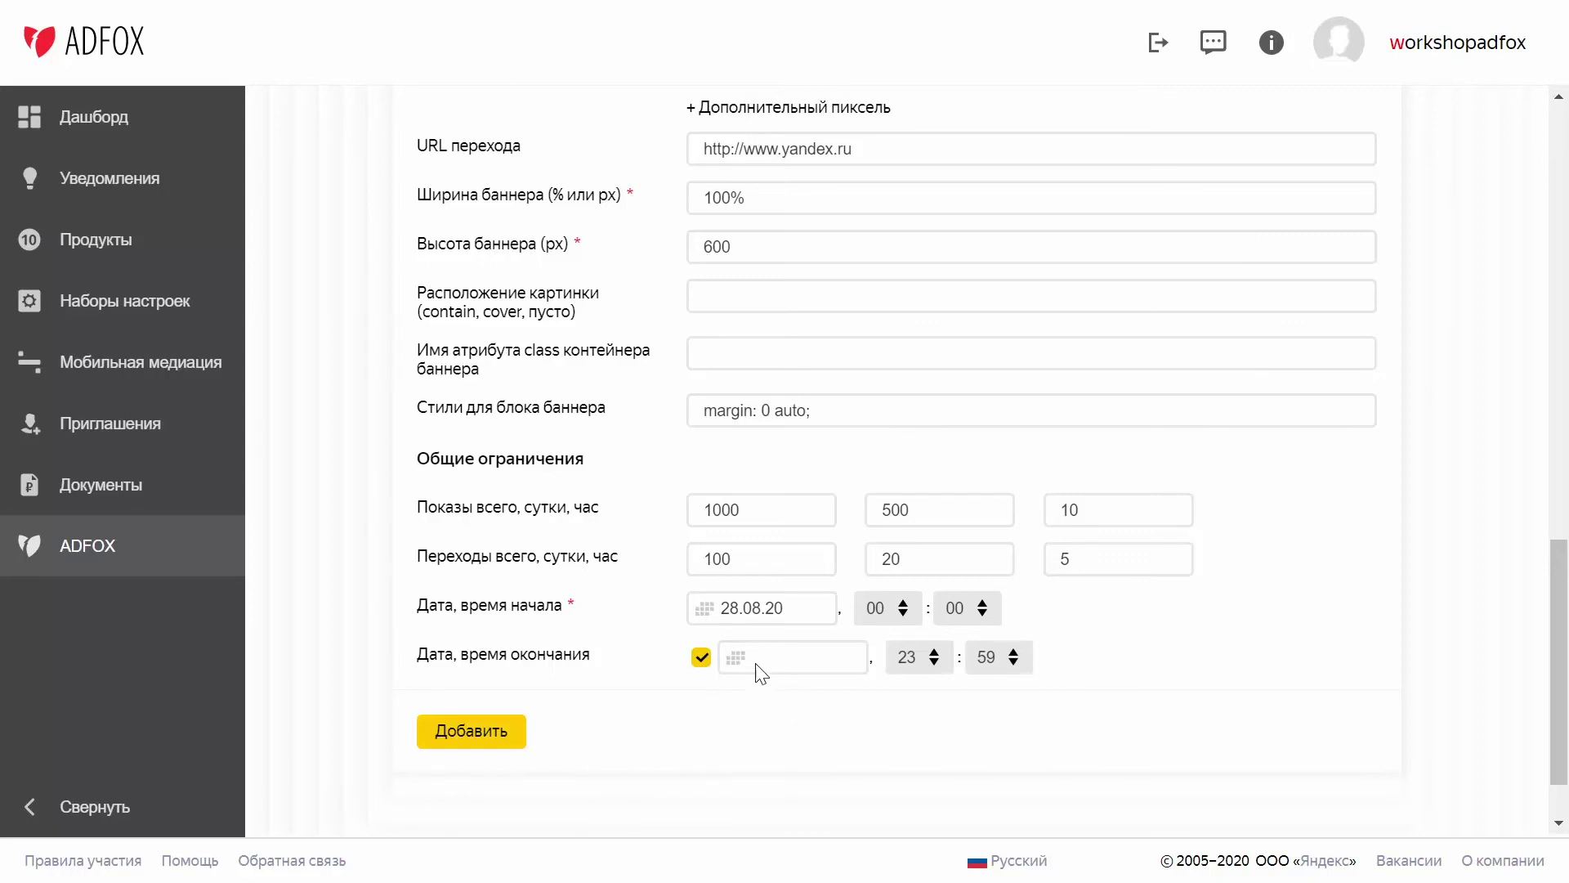
pyautogui.click(735, 659)
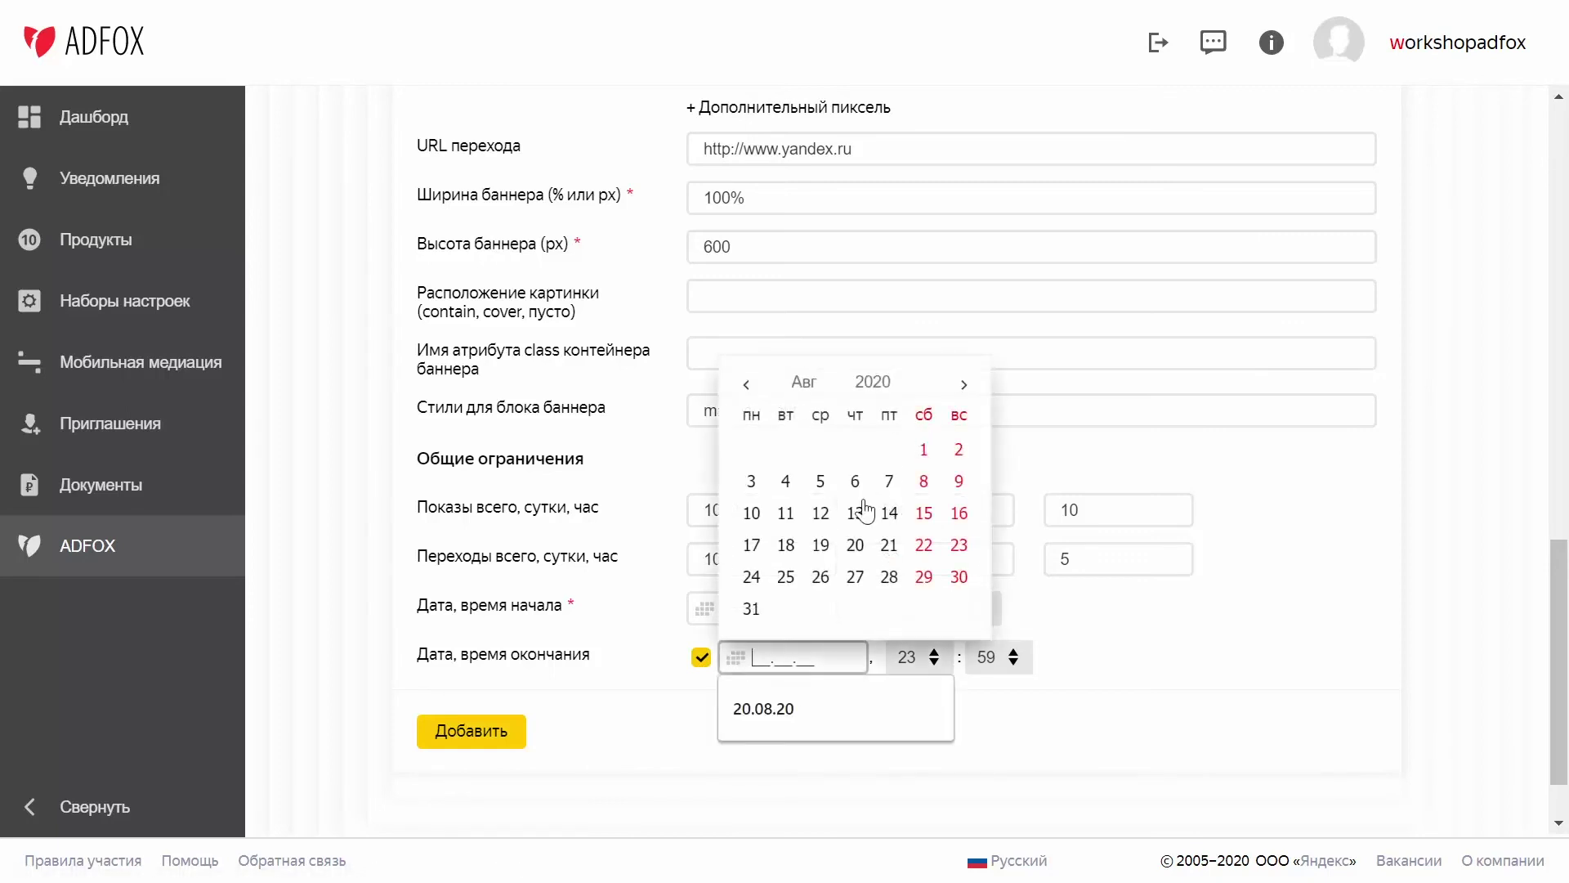
pyautogui.click(749, 613)
pyautogui.click(751, 614)
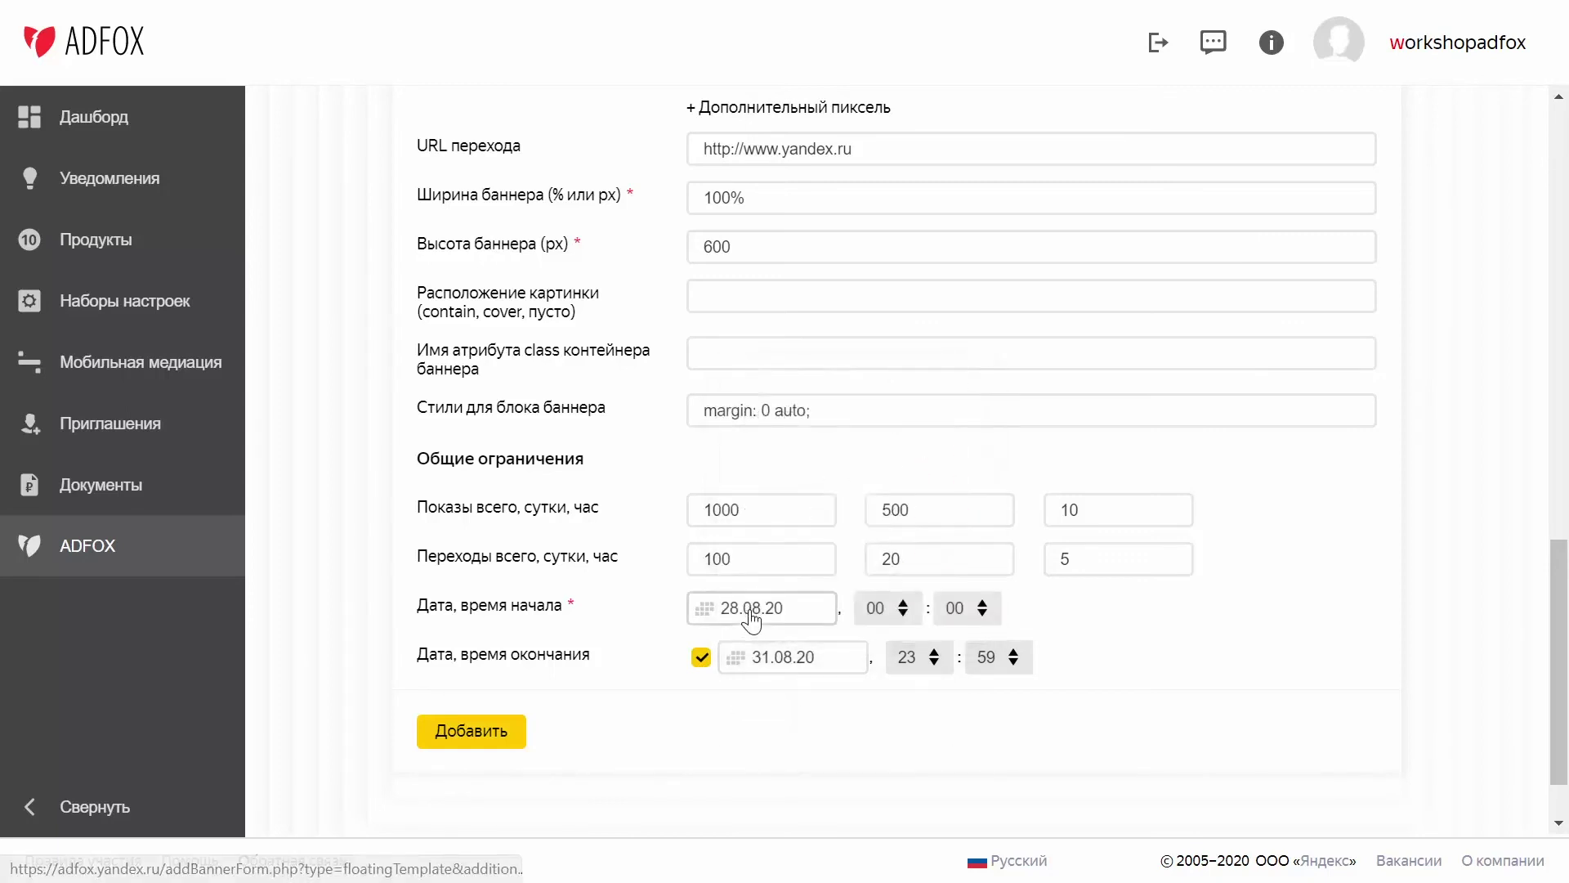
# Set the banner's start hour to 10 and end hour to 20, and add the banner to the campaign
pyautogui.click(893, 613)
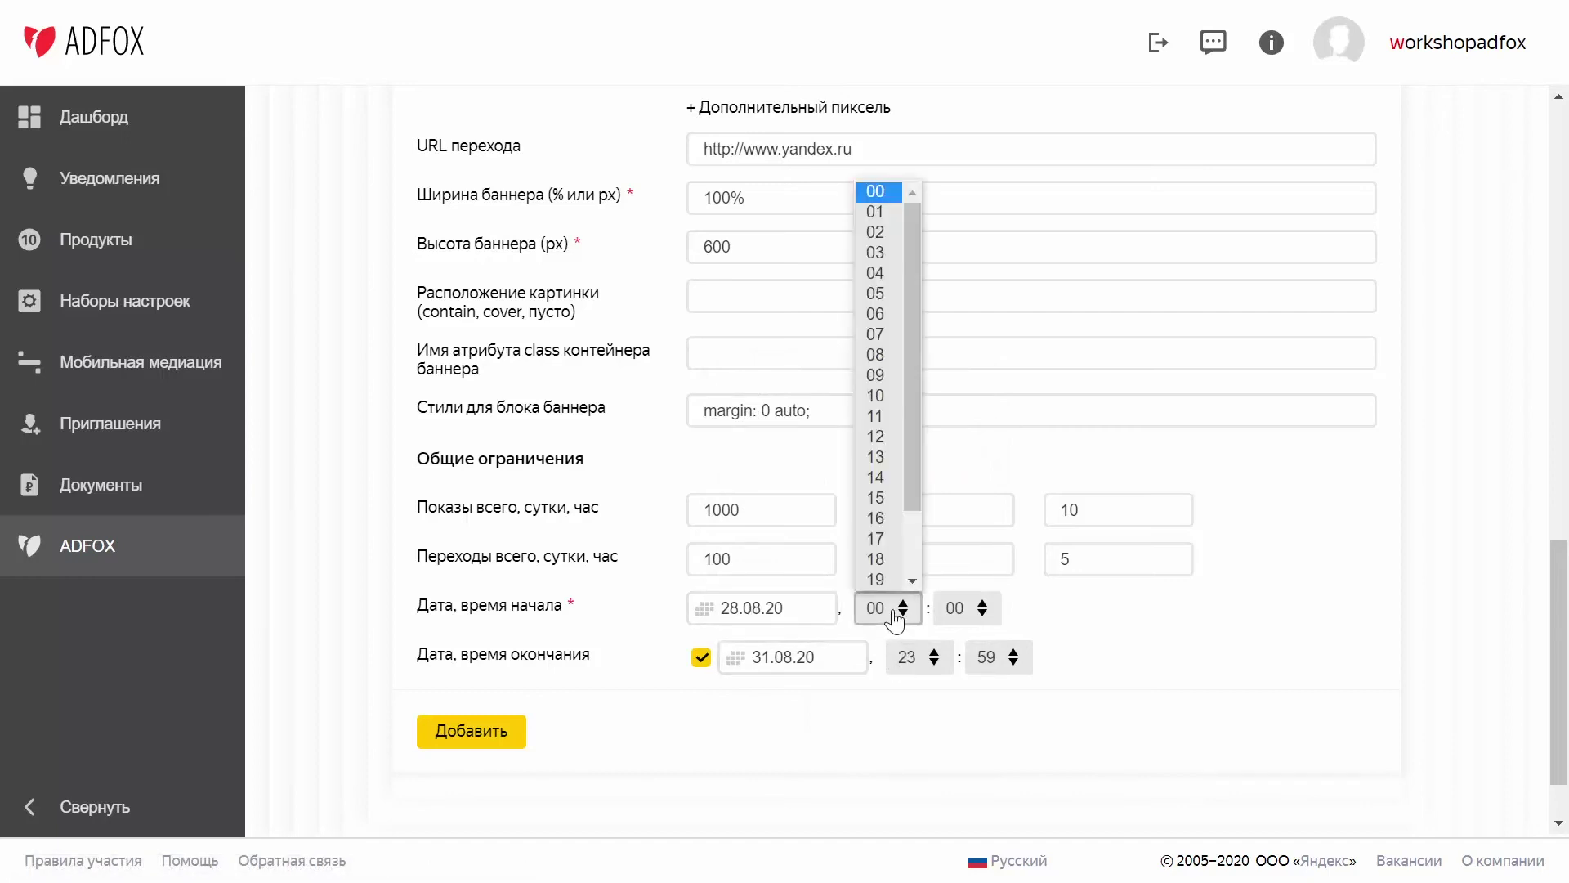
pyautogui.click(891, 396)
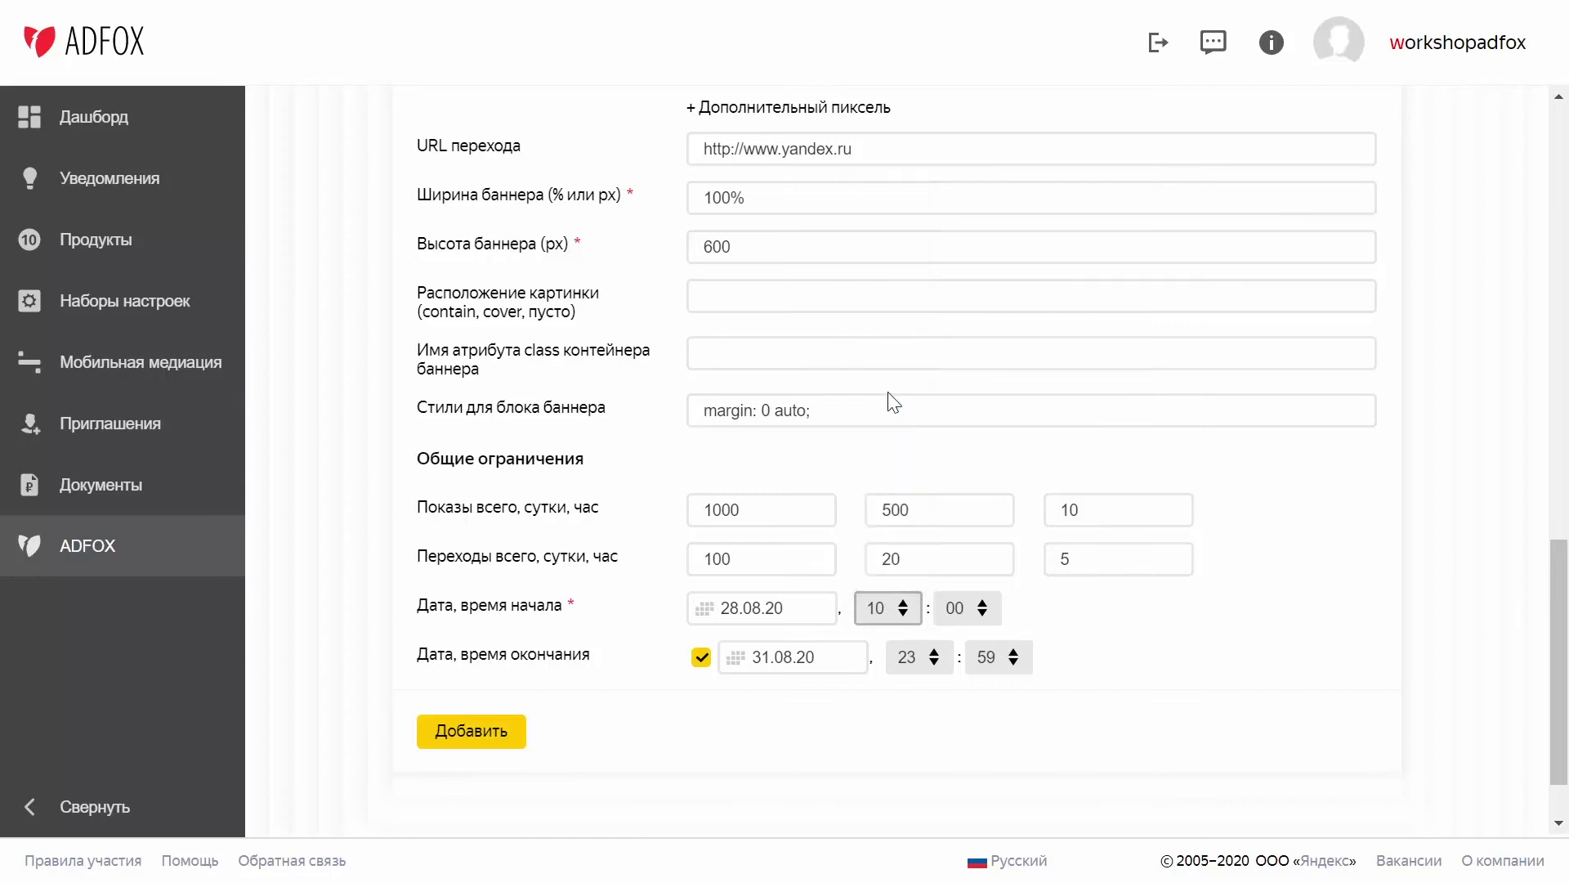
pyautogui.click(940, 662)
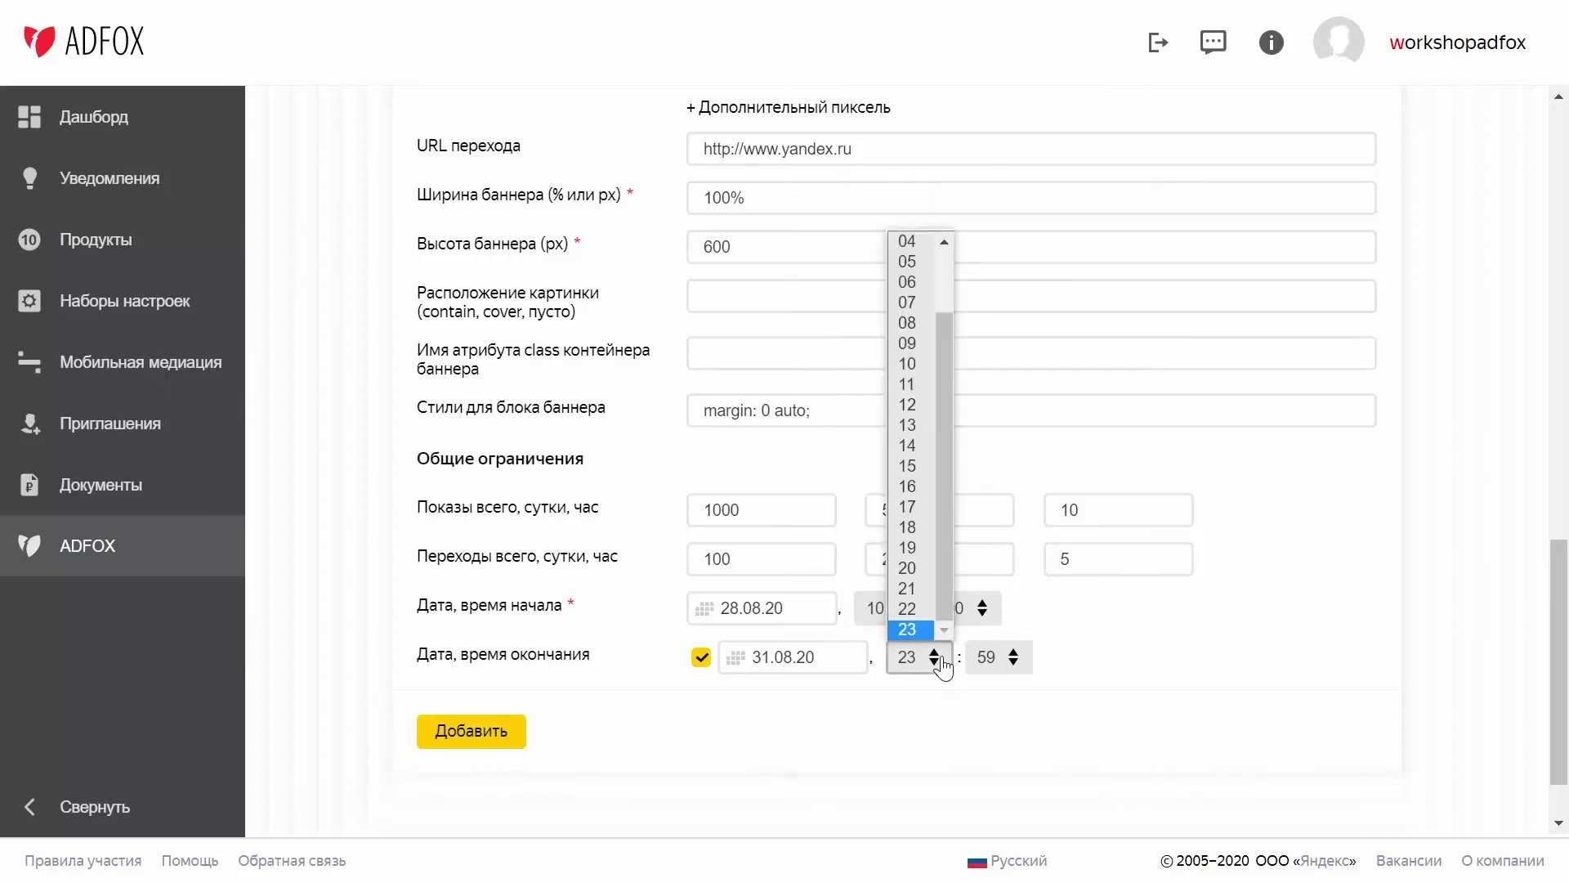
pyautogui.click(910, 569)
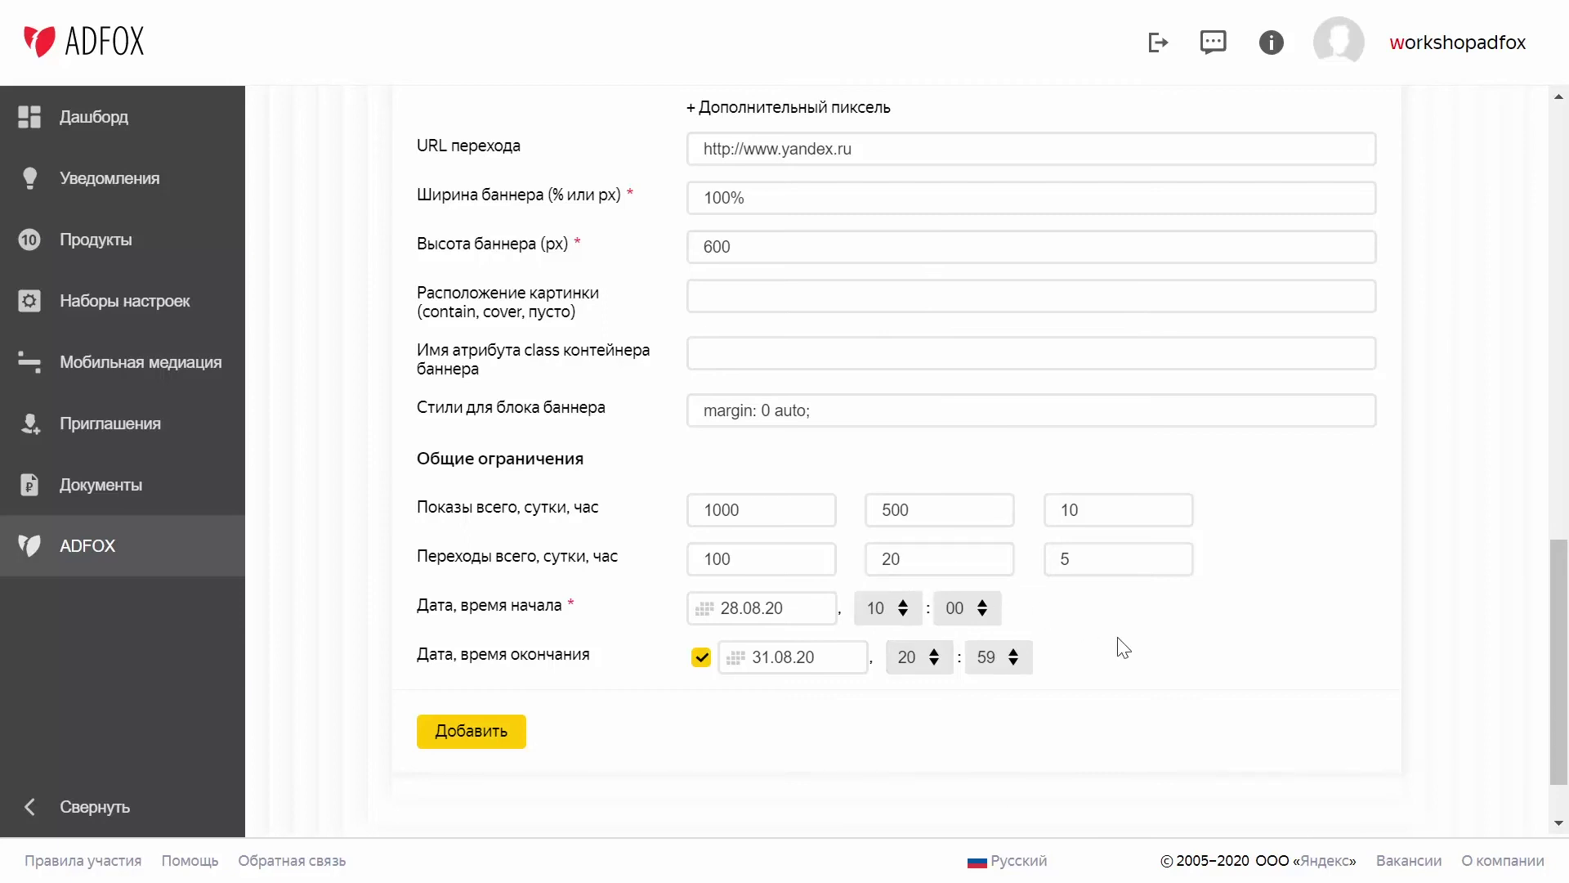
pyautogui.click(492, 729)
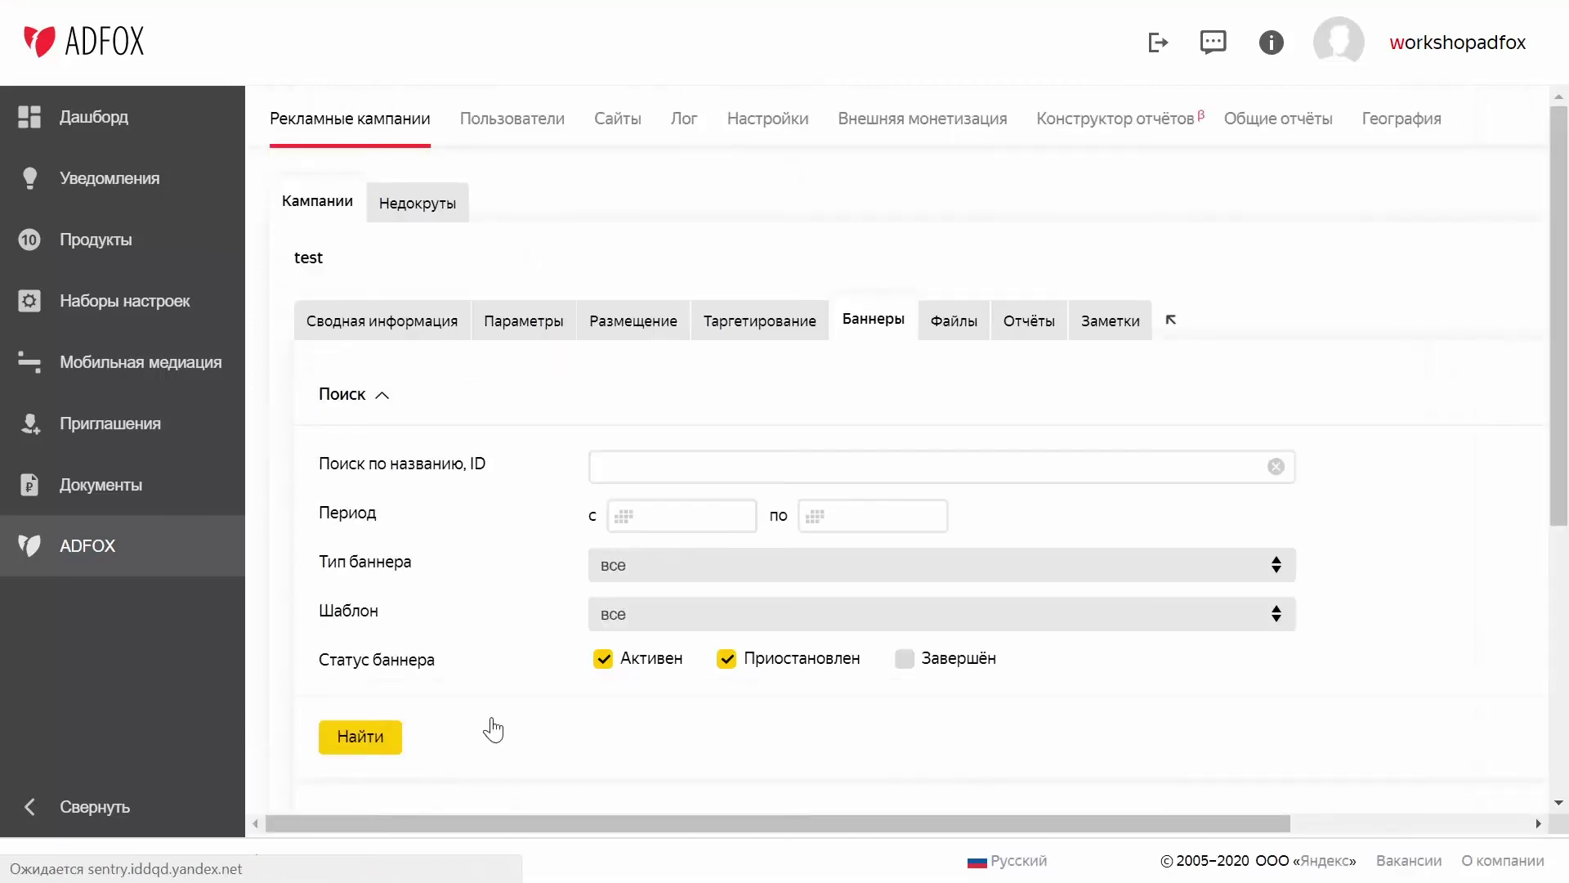
# Start adding another banner of type 300x600 using the Banner HTML5 [loader] template
pyautogui.scroll(-5, 493, 728)
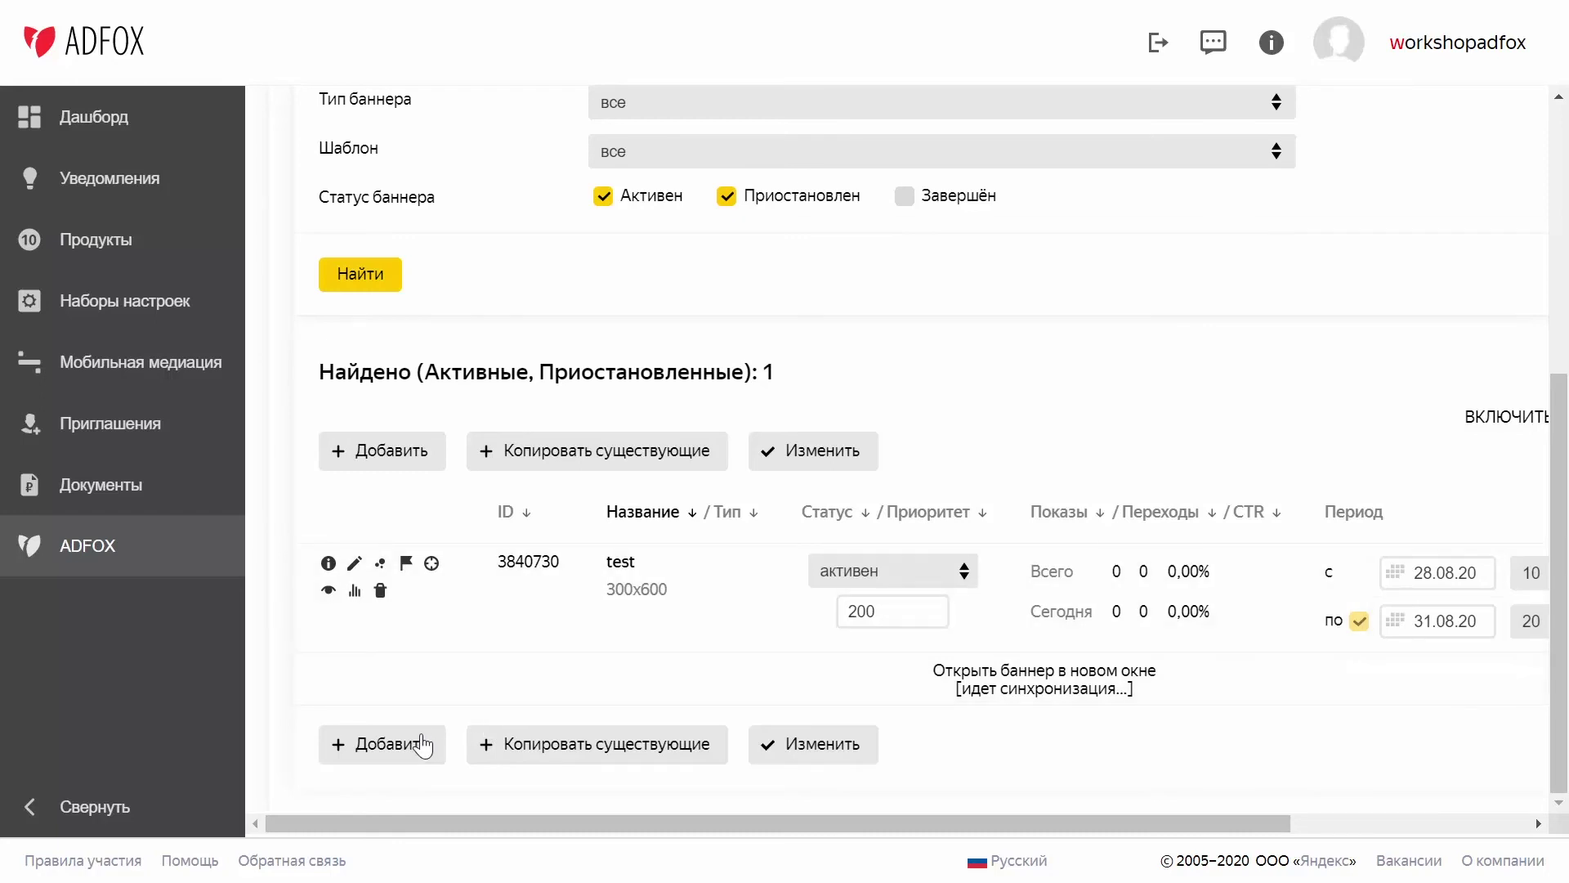
pyautogui.click(395, 746)
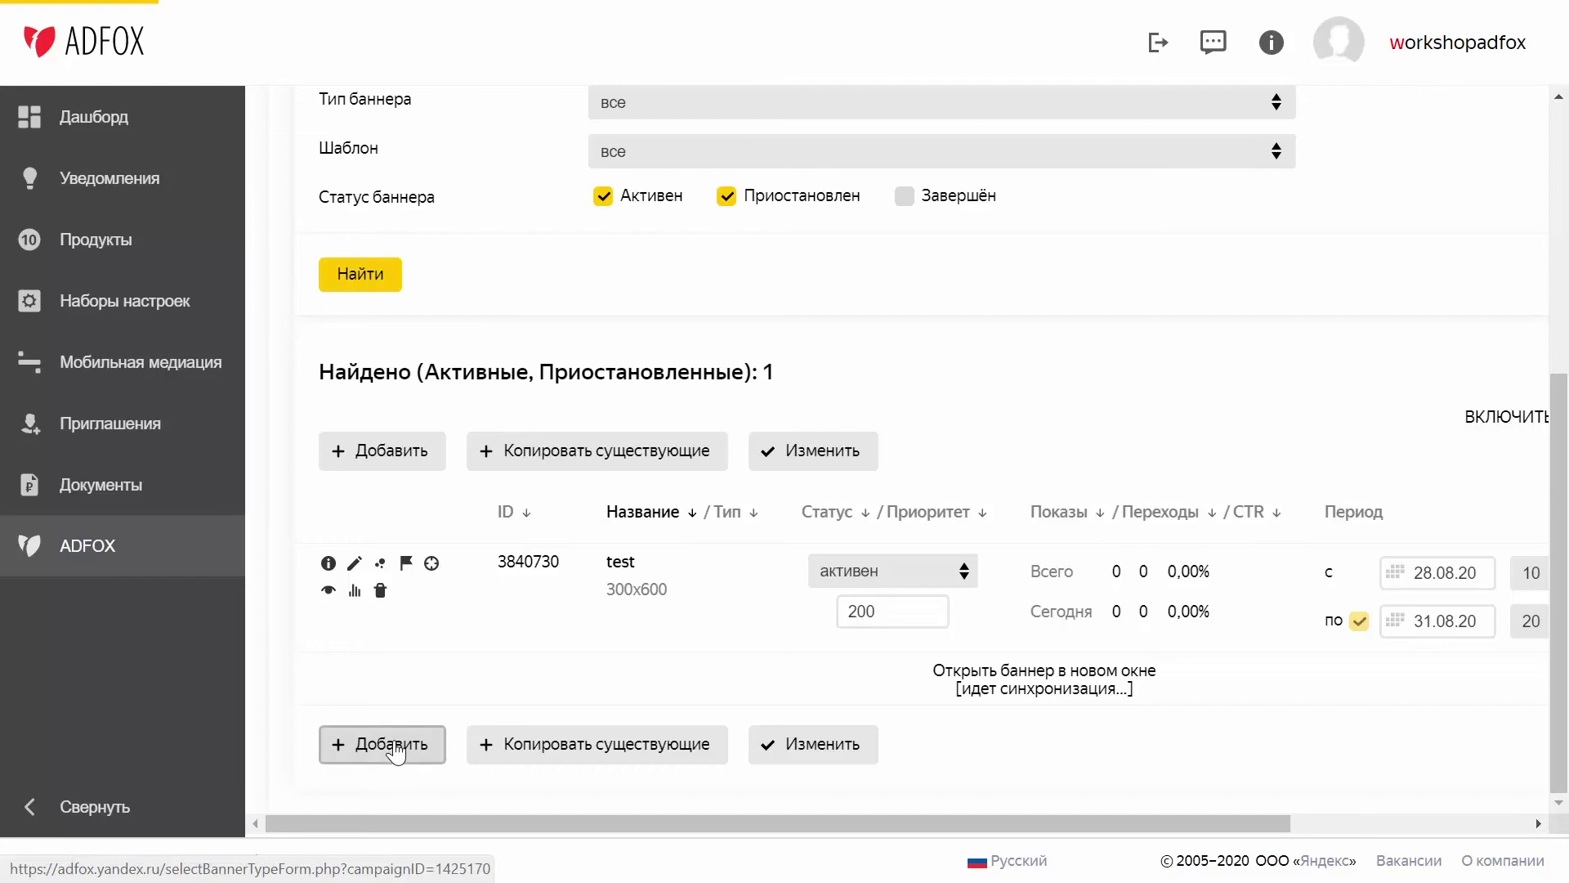
pyautogui.scroll(-12, 395, 745)
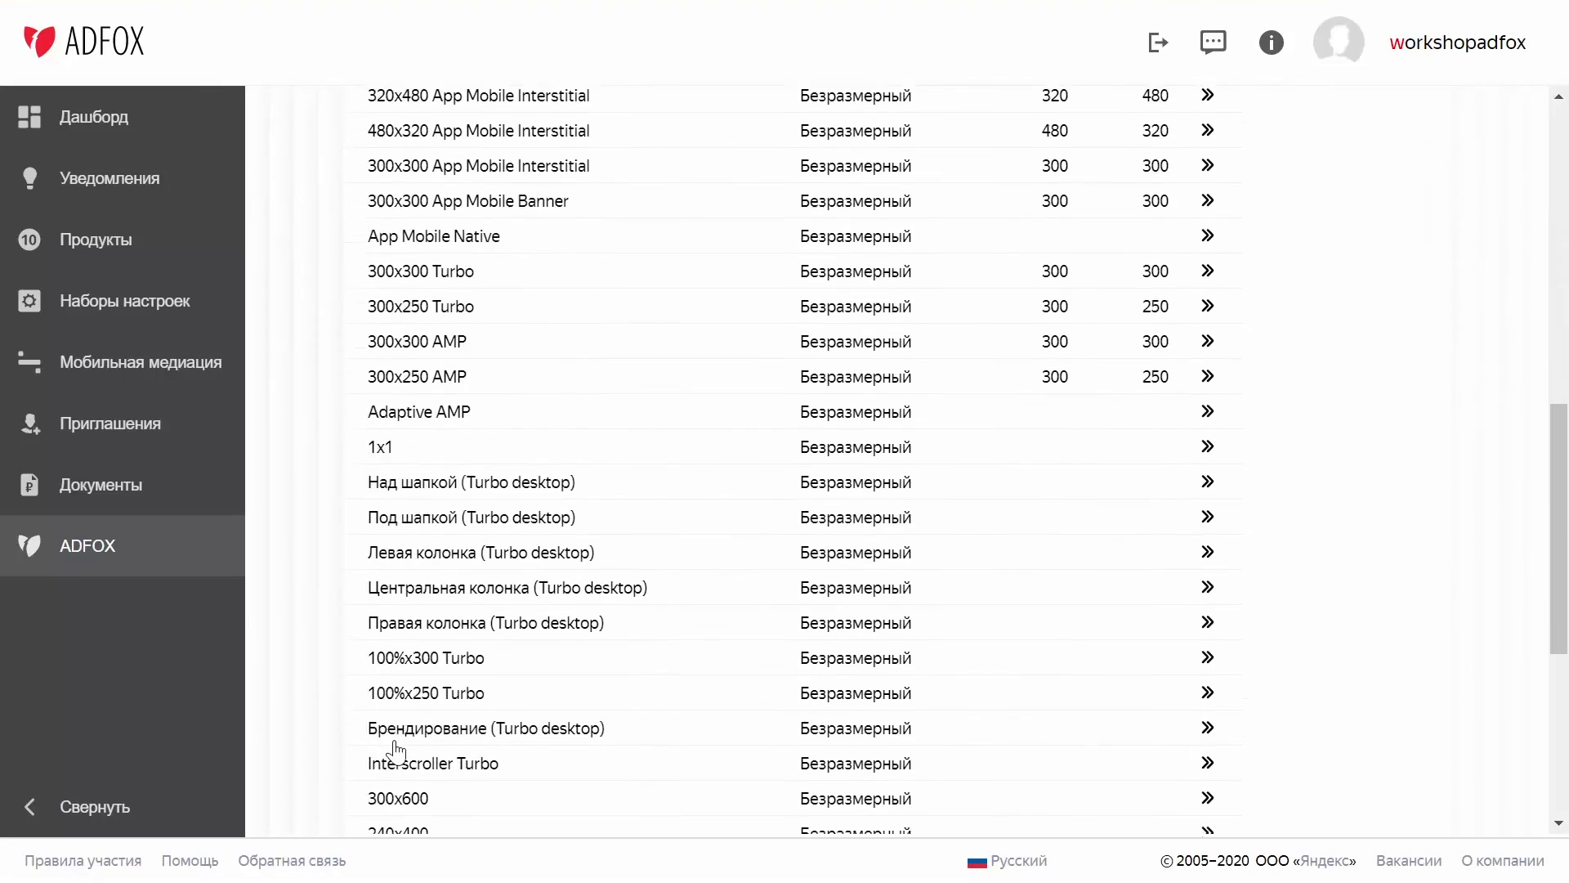
pyautogui.click(1208, 621)
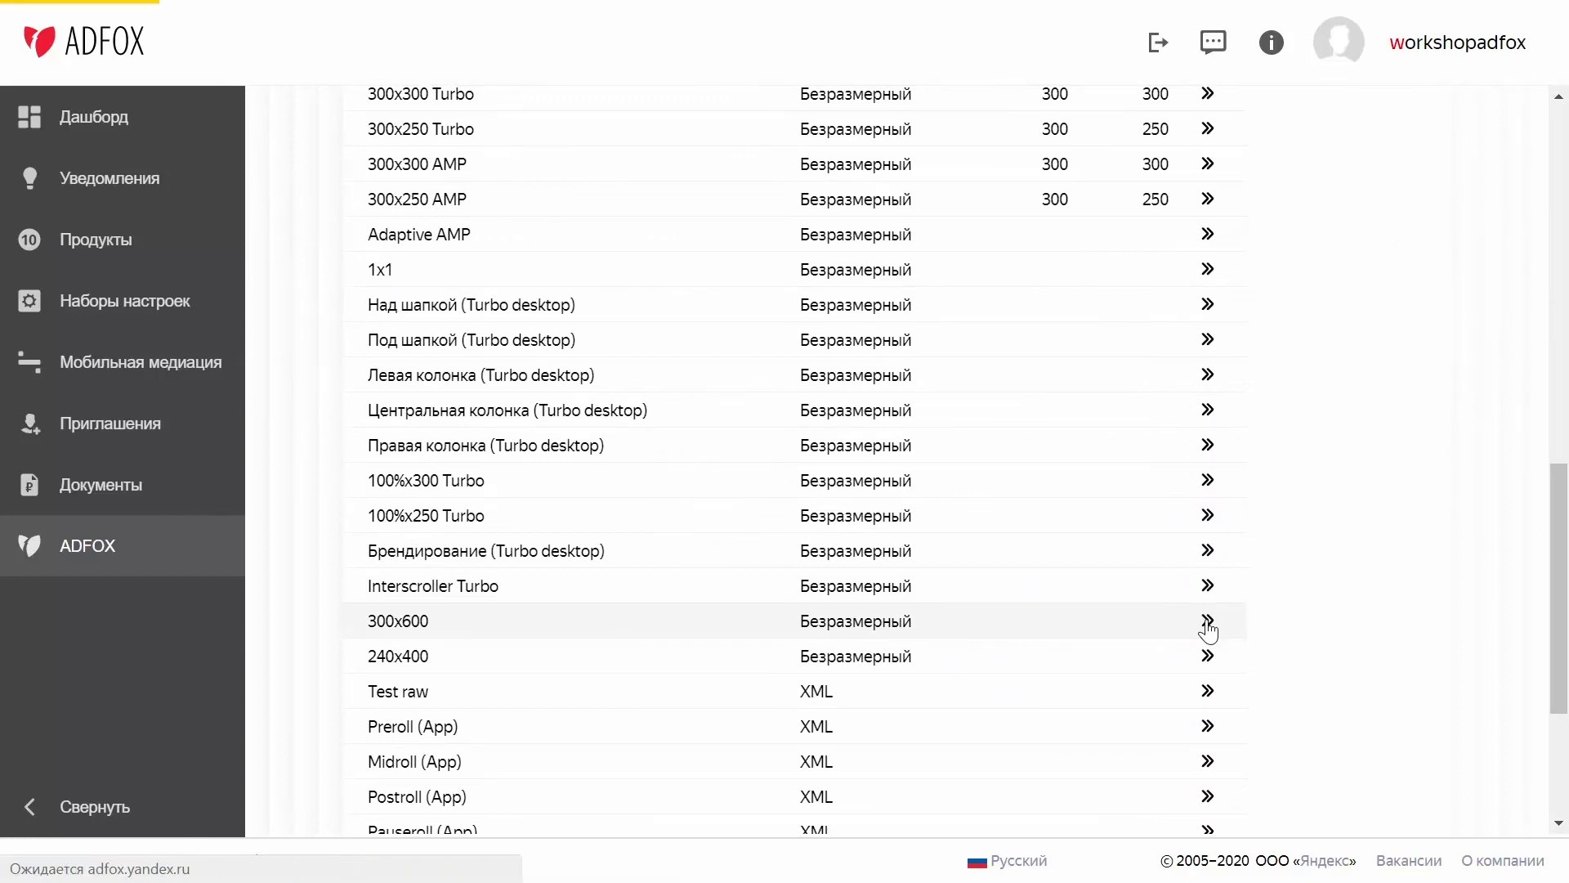
pyautogui.scroll(-2, 1209, 631)
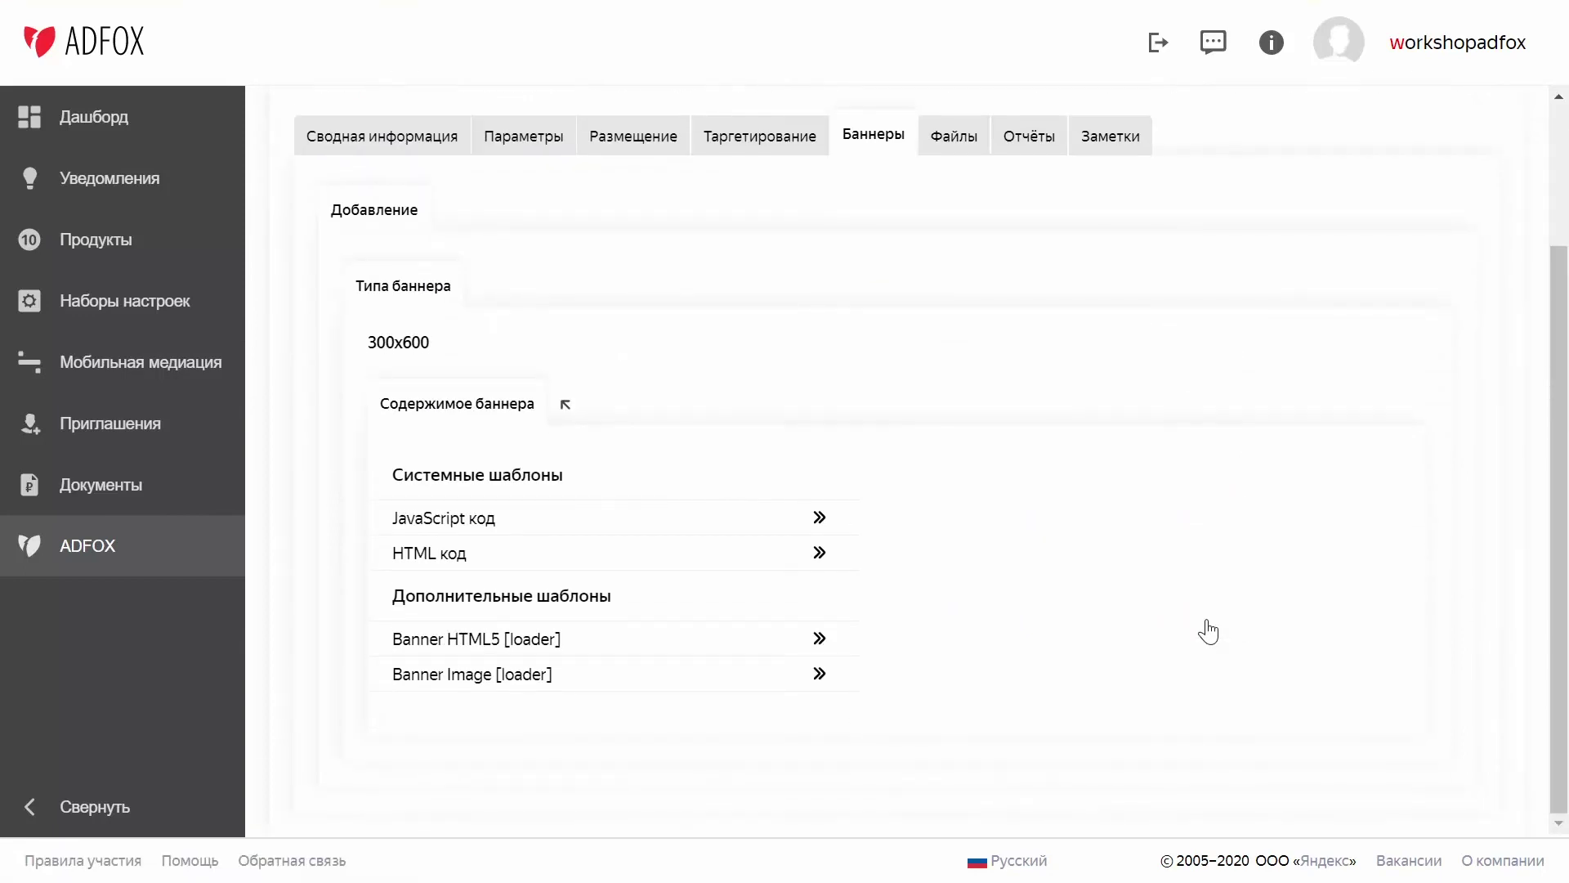
pyautogui.click(819, 641)
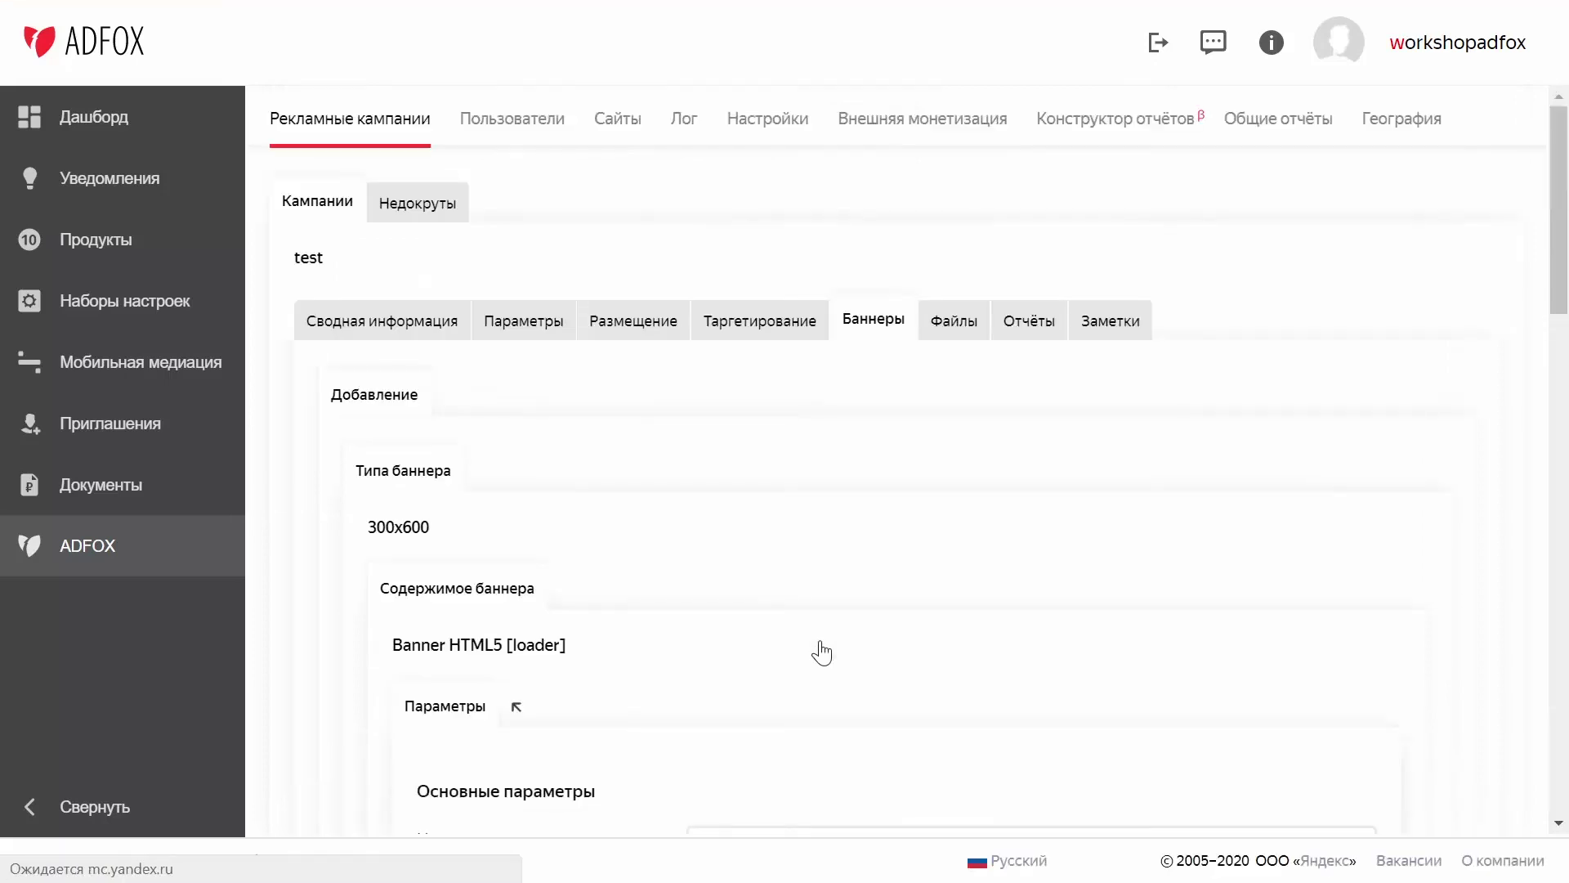
# Name the HTML5 banner test2 and check its priority
pyautogui.scroll(-8, 822, 651)
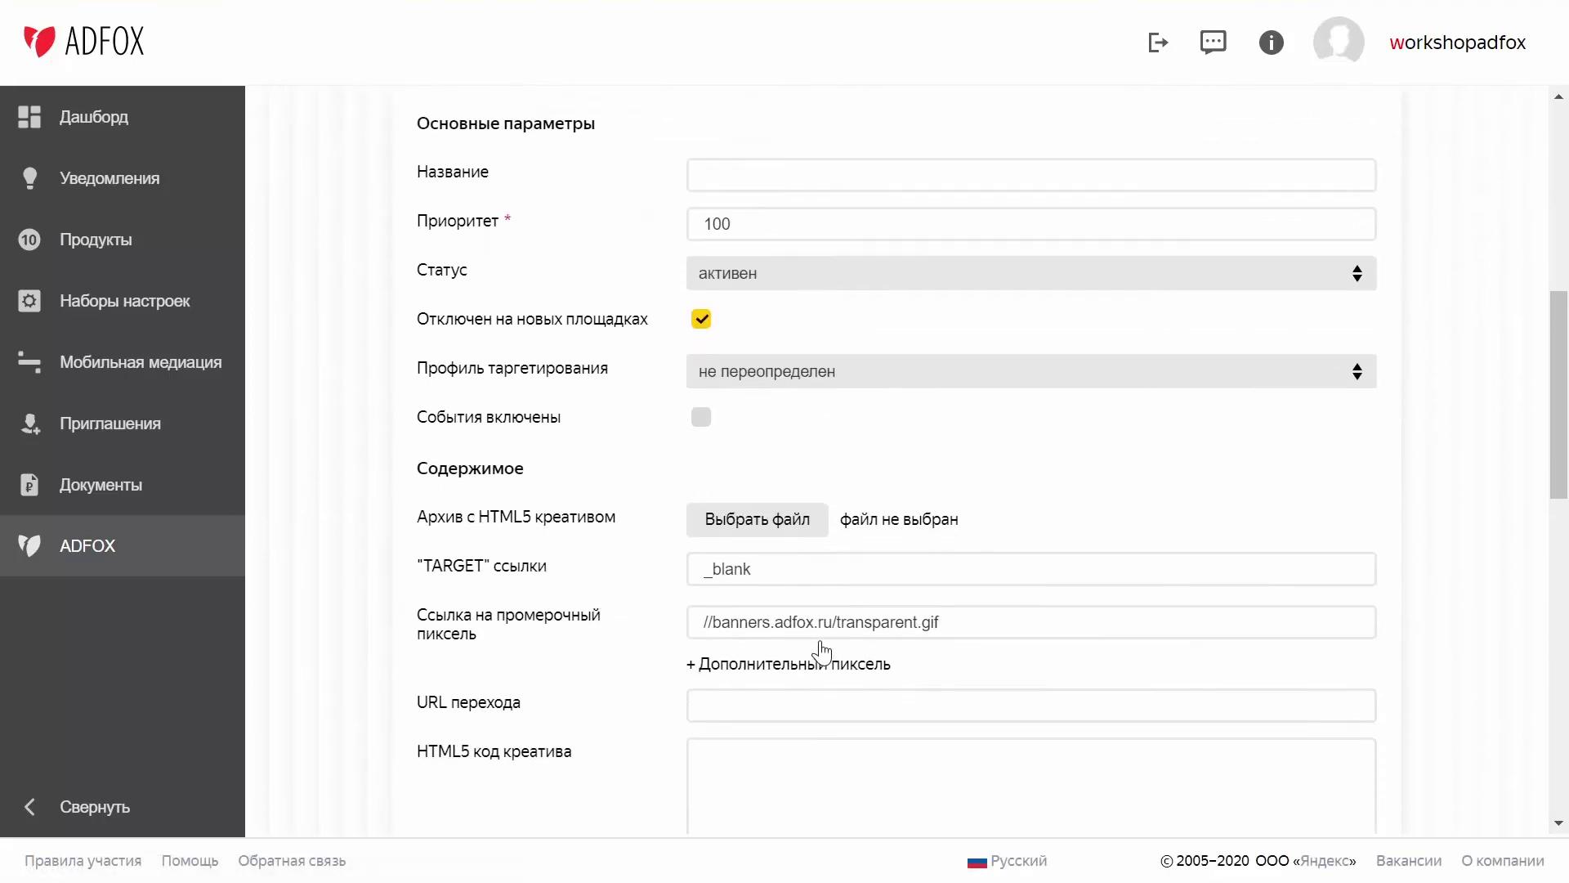
pyautogui.click(756, 177)
pyautogui.write('test2')
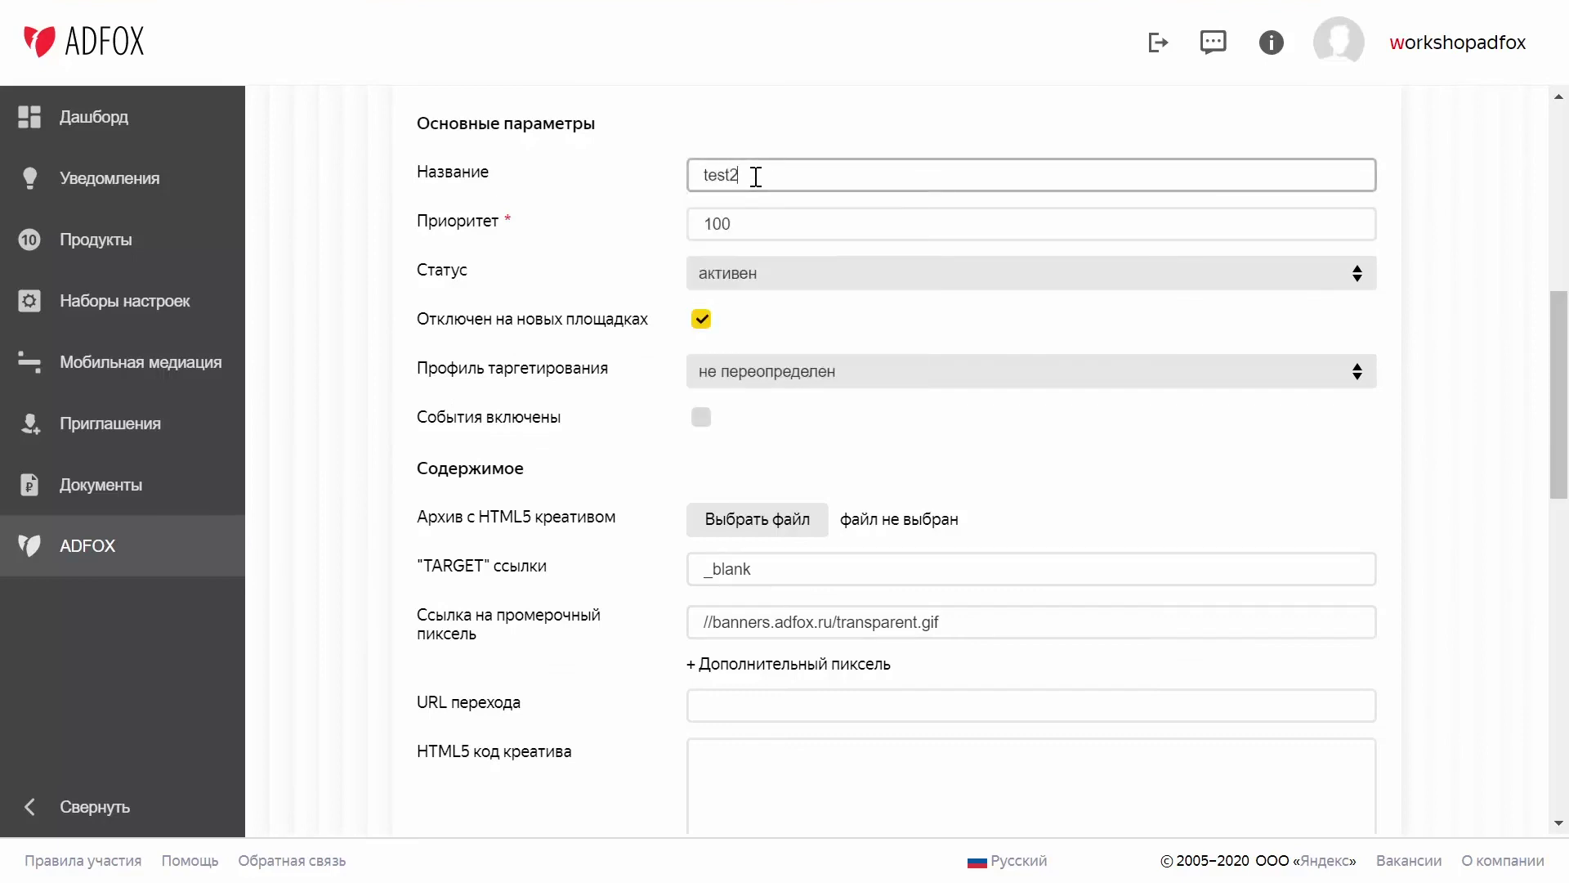
pyautogui.click(791, 219)
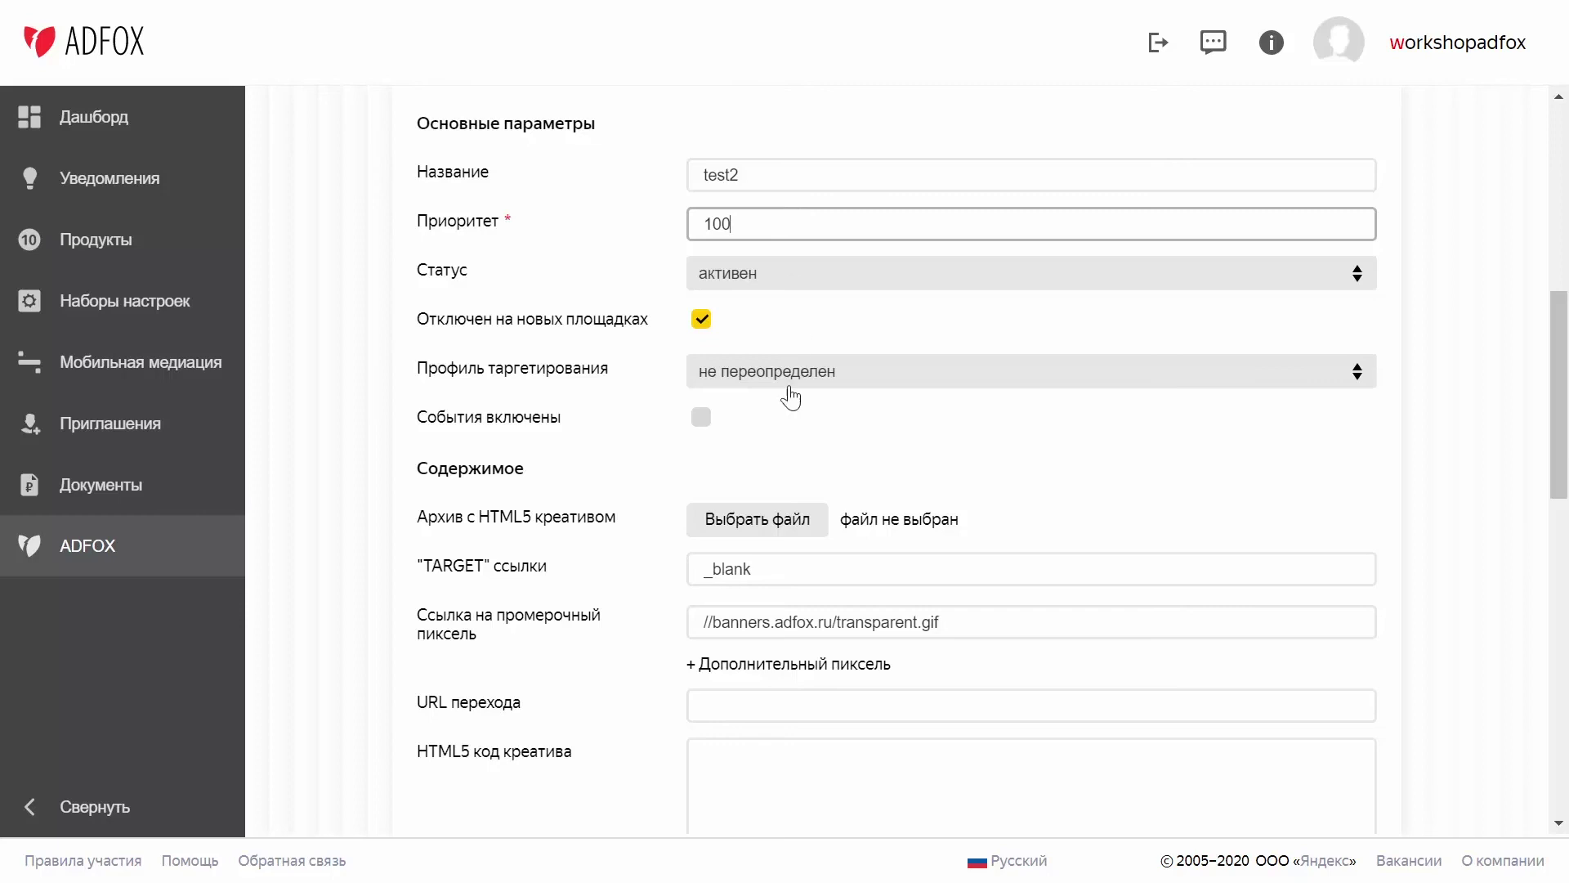
pyautogui.click(727, 707)
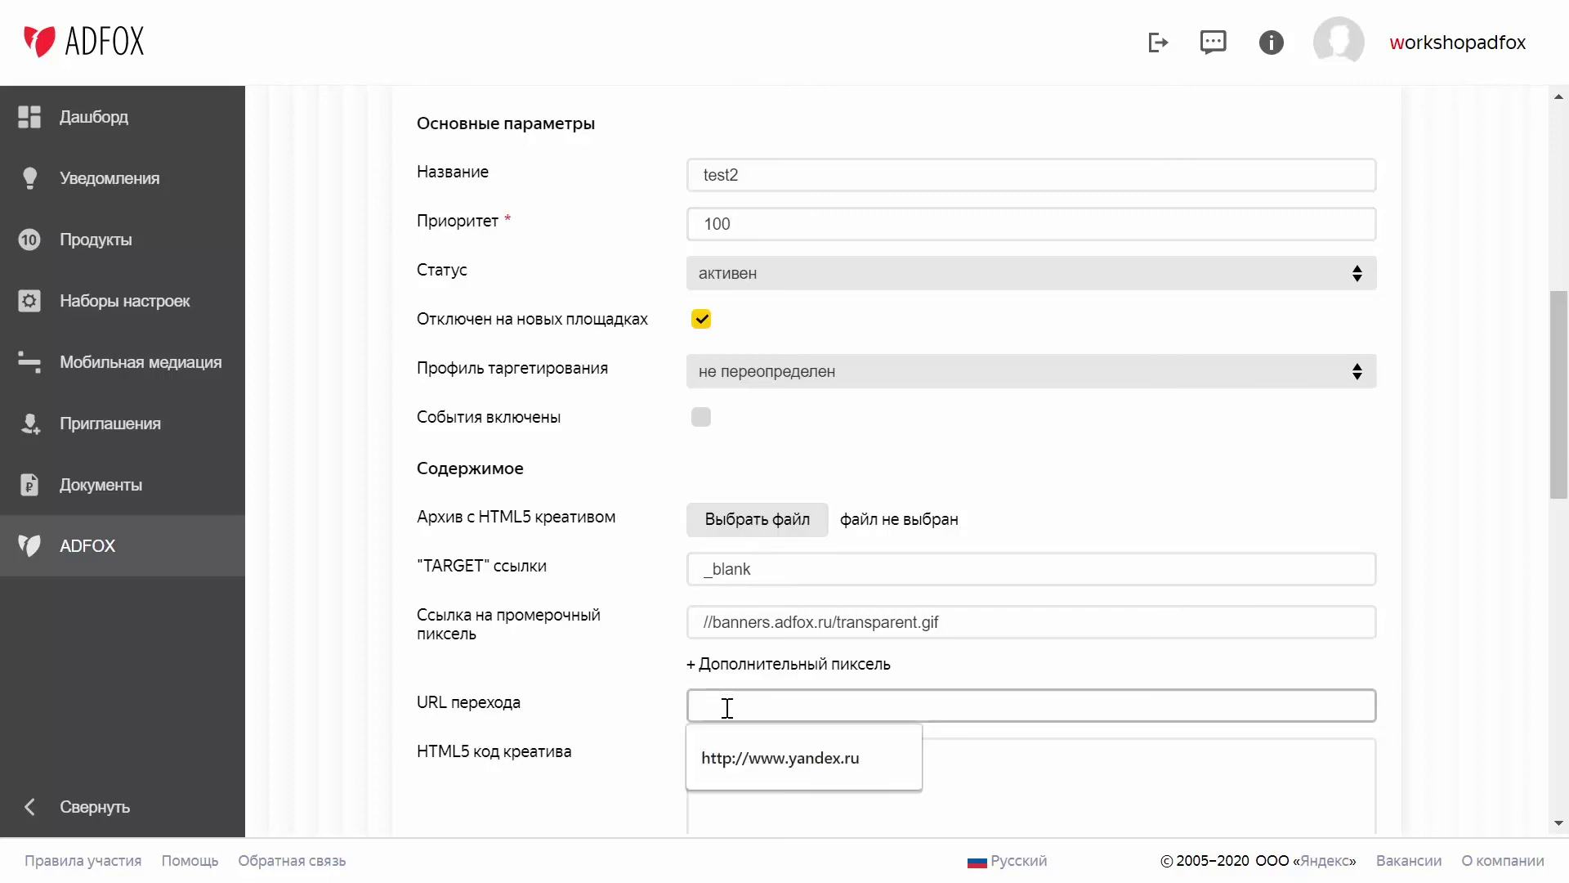
pyautogui.scroll(-3, 727, 703)
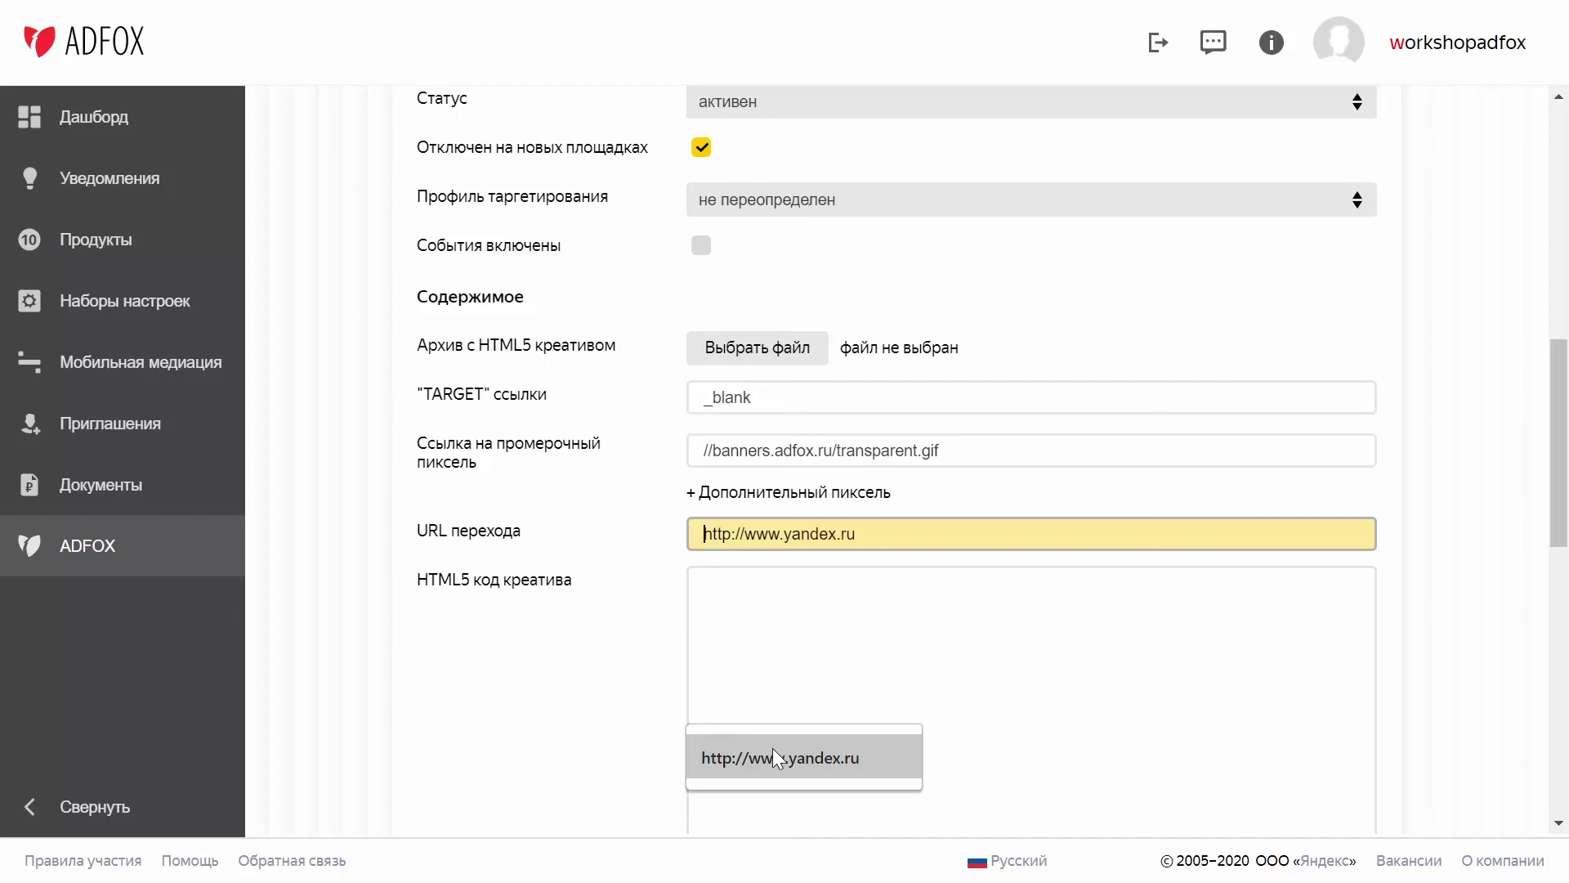
pyautogui.click(773, 748)
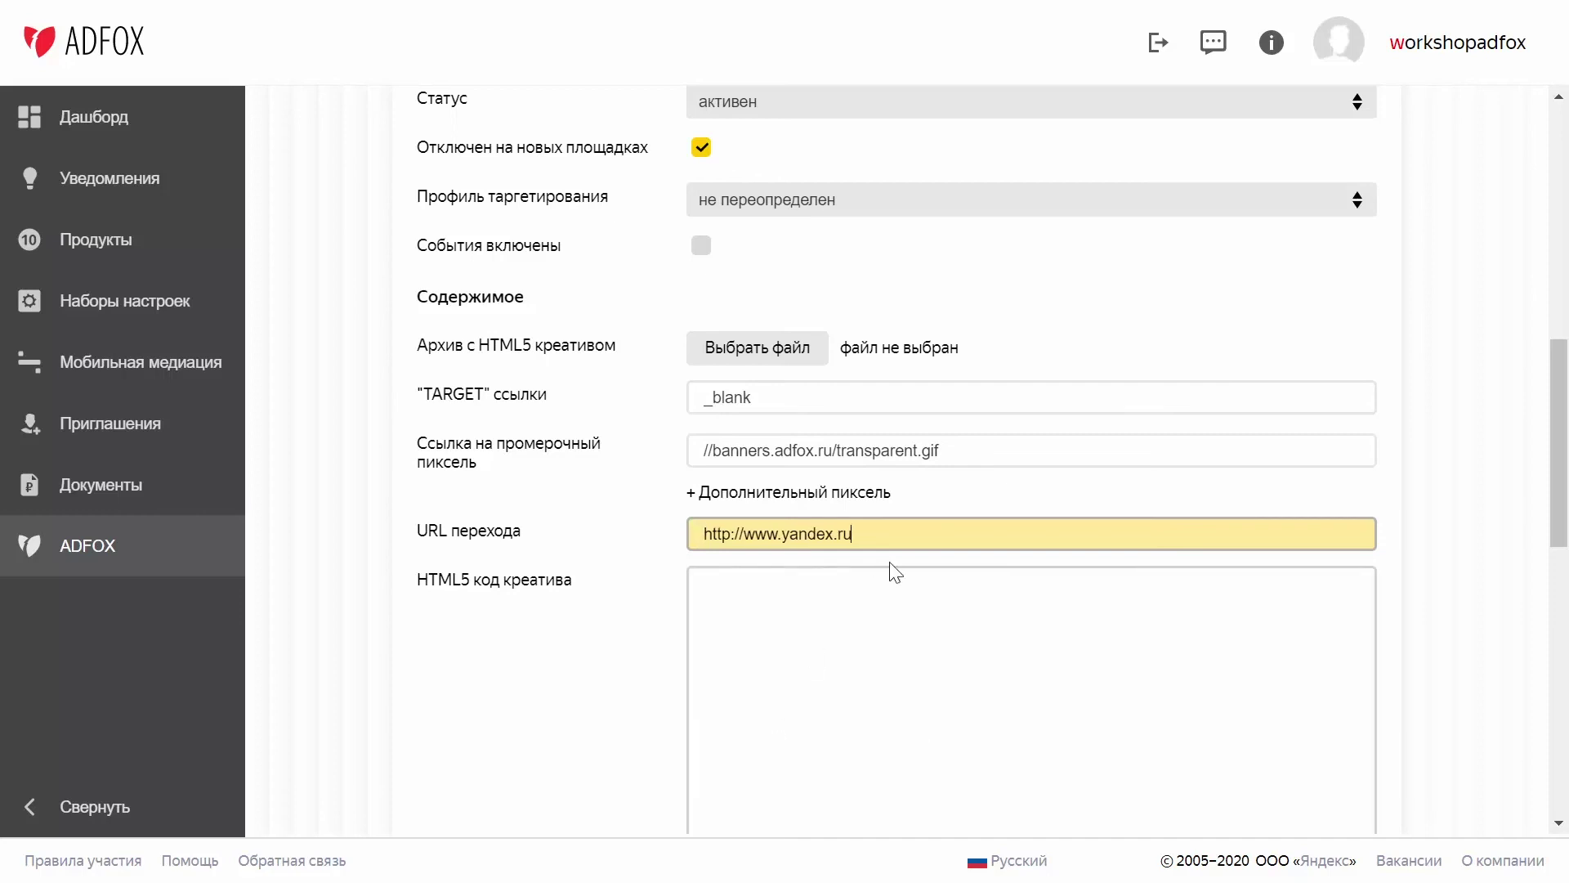
# Set the HTML5 creative's width to 300 and its height to 600
pyautogui.click(845, 641)
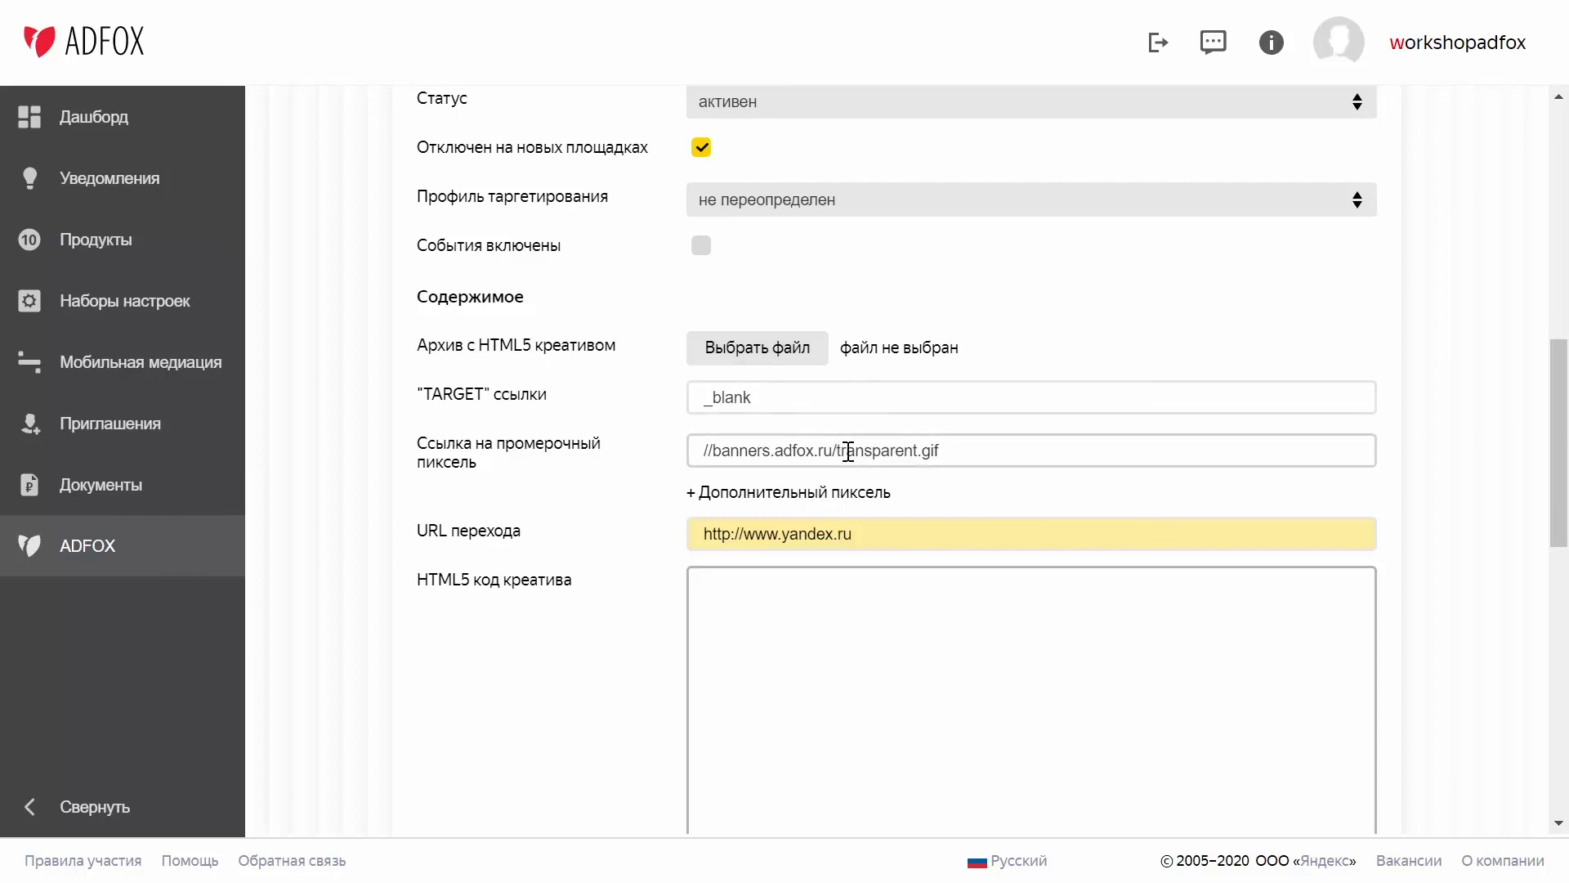
pyautogui.scroll(-4, 846, 450)
pyautogui.scroll(-2, 849, 451)
pyautogui.click(809, 445)
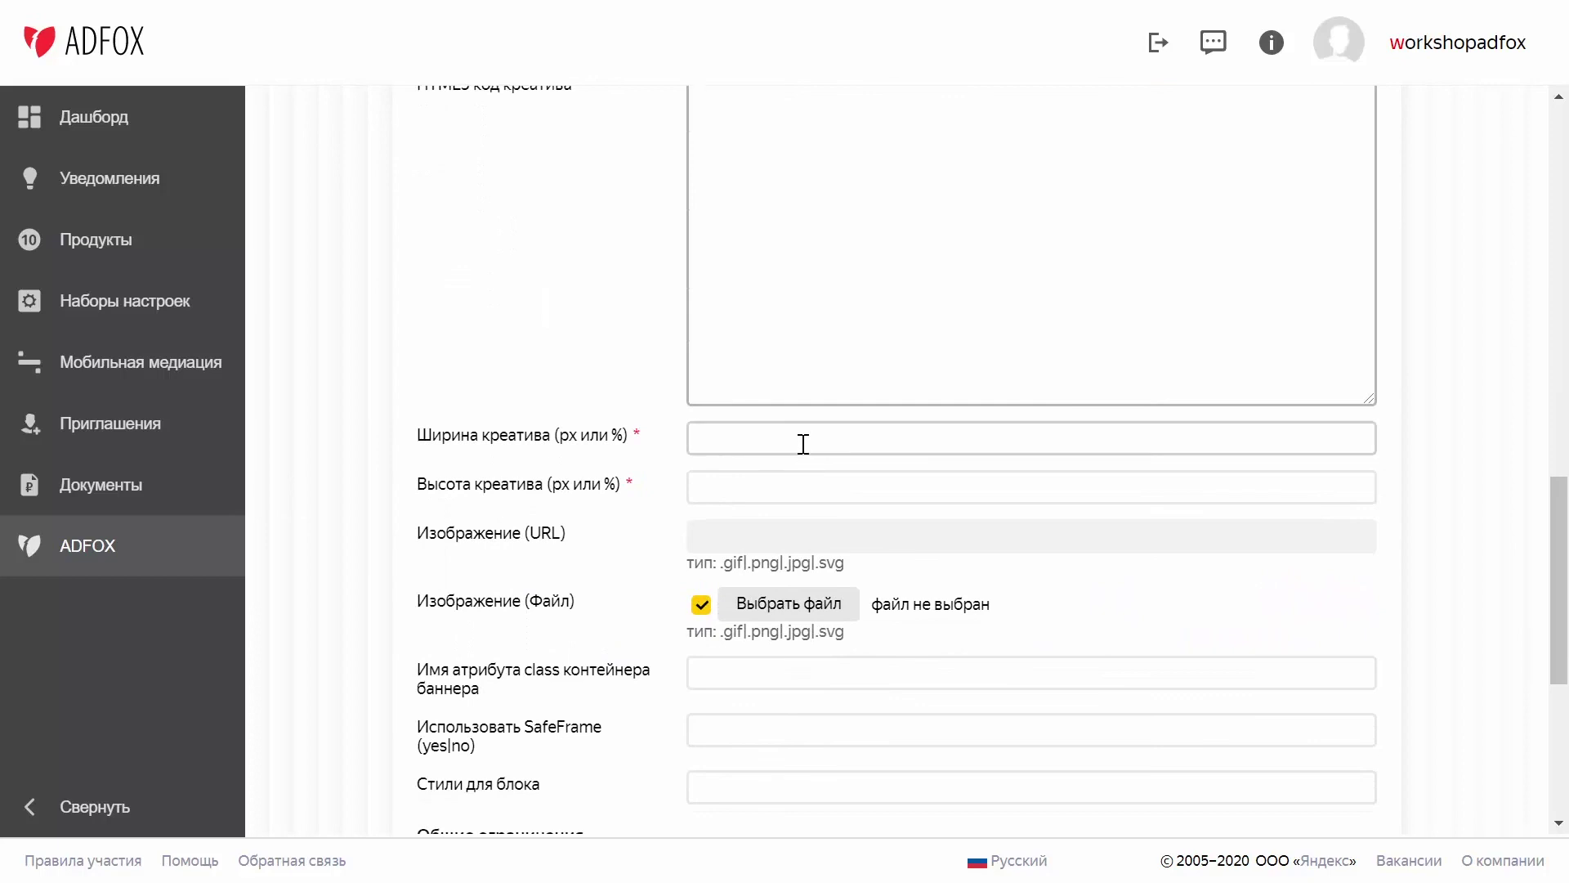
pyautogui.write('20')
pyautogui.write('0')
pyautogui.press('BackSpace')
pyautogui.press('BackSpace')
pyautogui.press('BackSpace')
pyautogui.write('300')
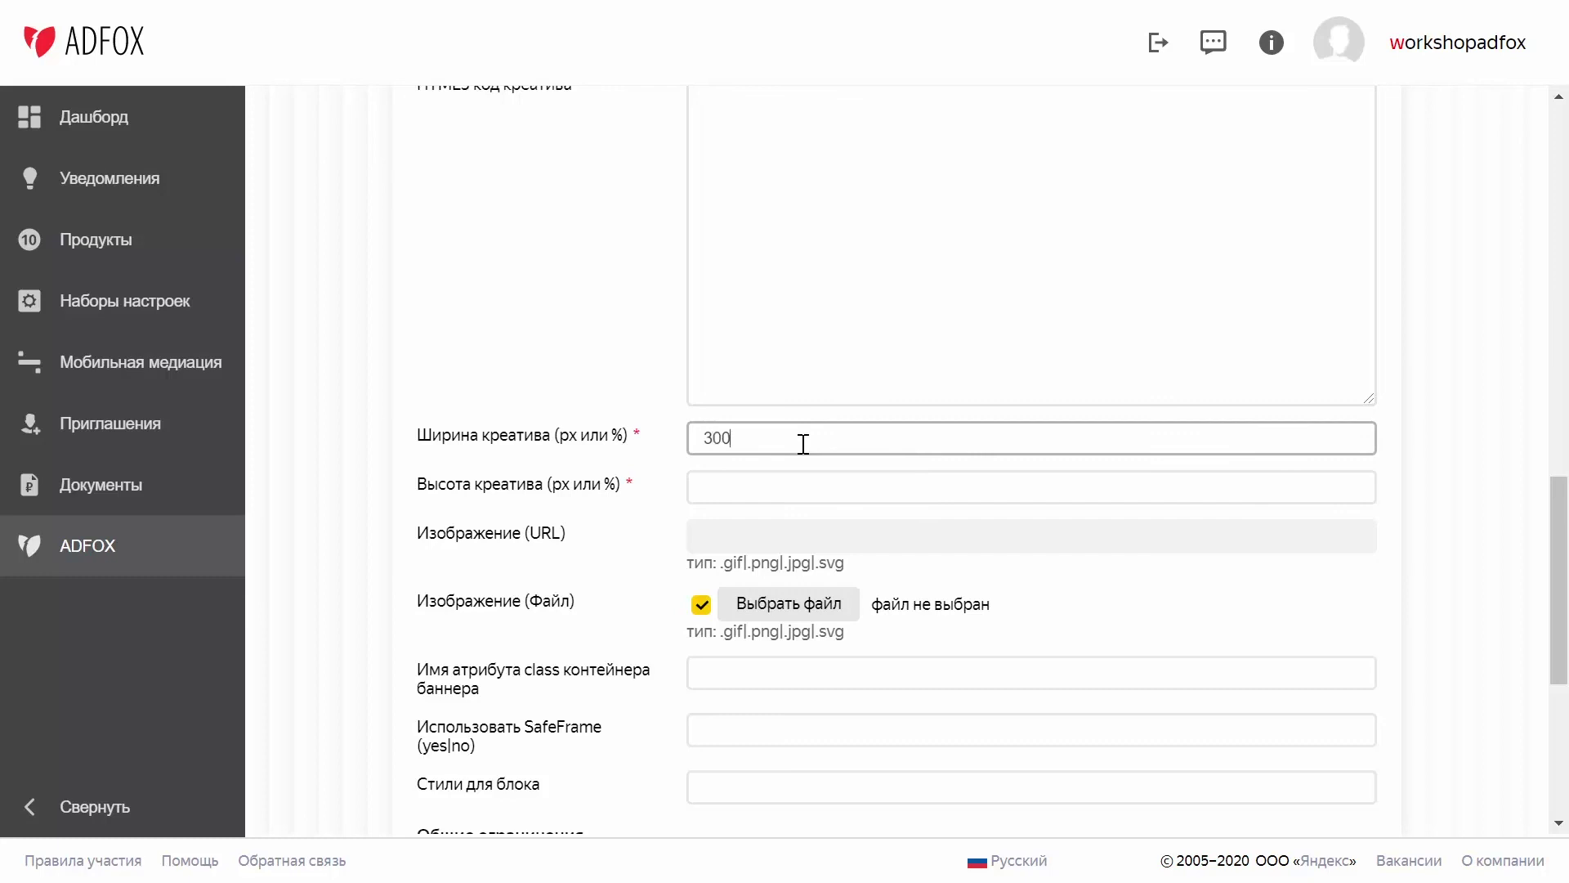
pyautogui.click(751, 484)
pyautogui.write('600')
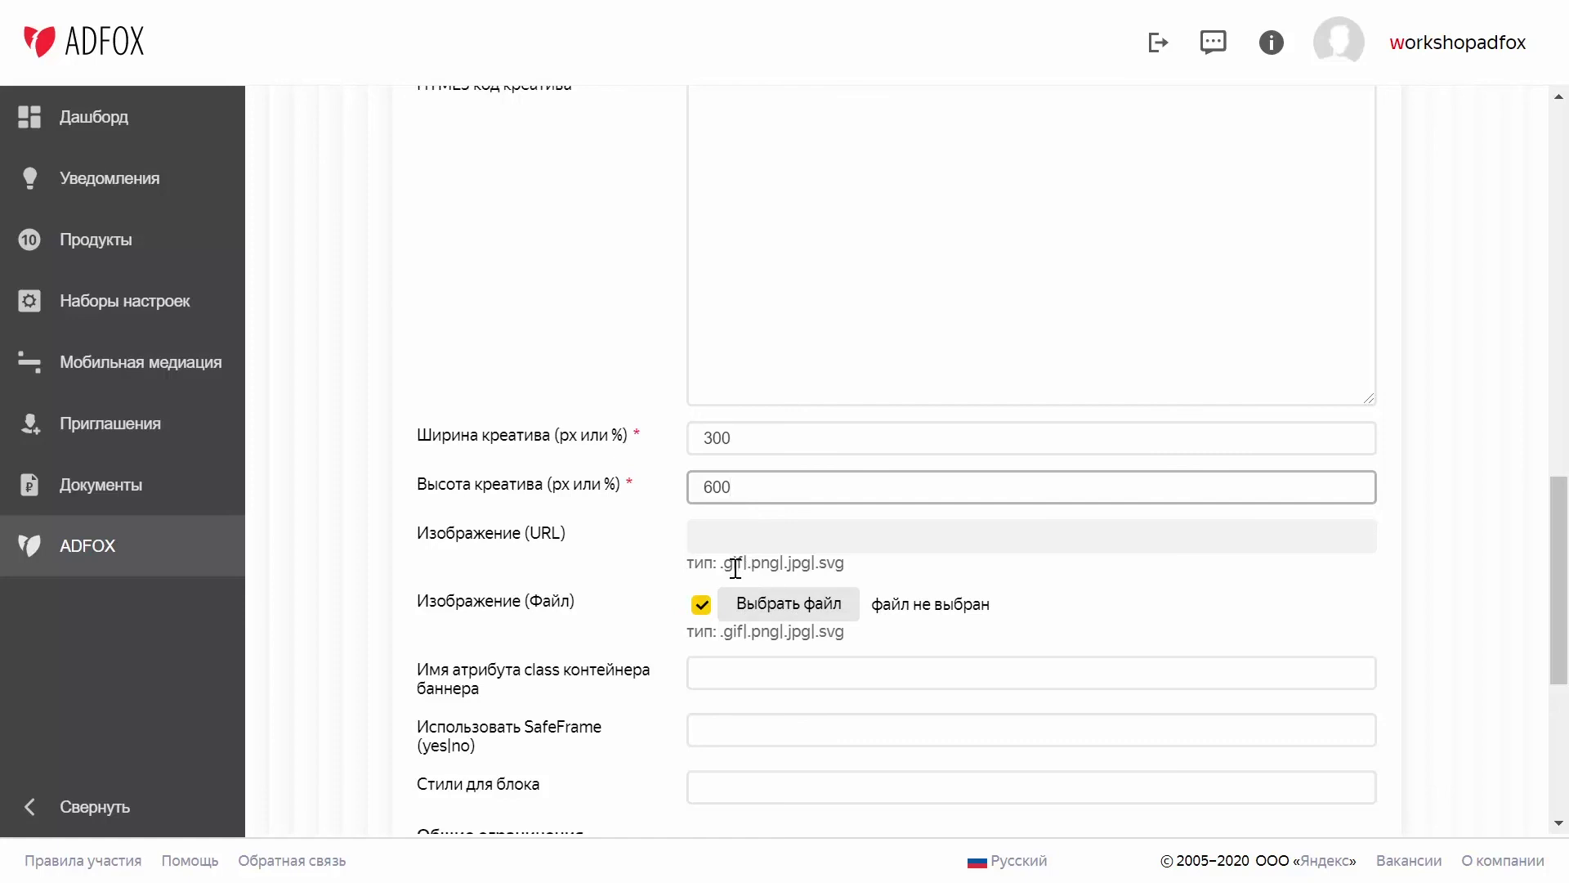
# Attach the yandex.jpg file from the картинки folder as the HTML5 banner's image
pyautogui.click(777, 599)
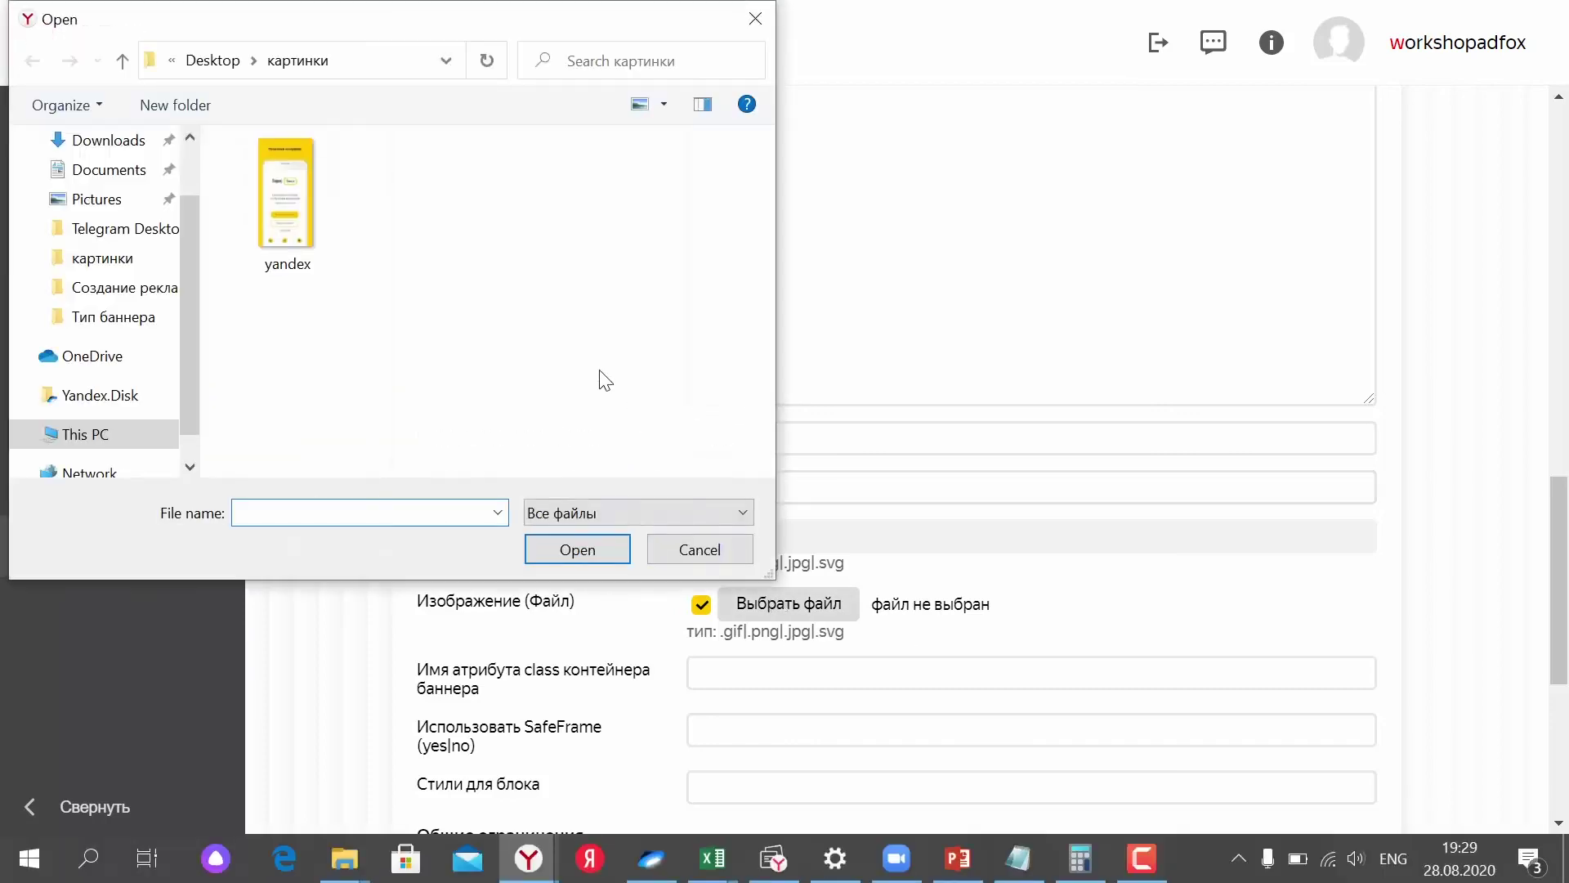
pyautogui.click(343, 238)
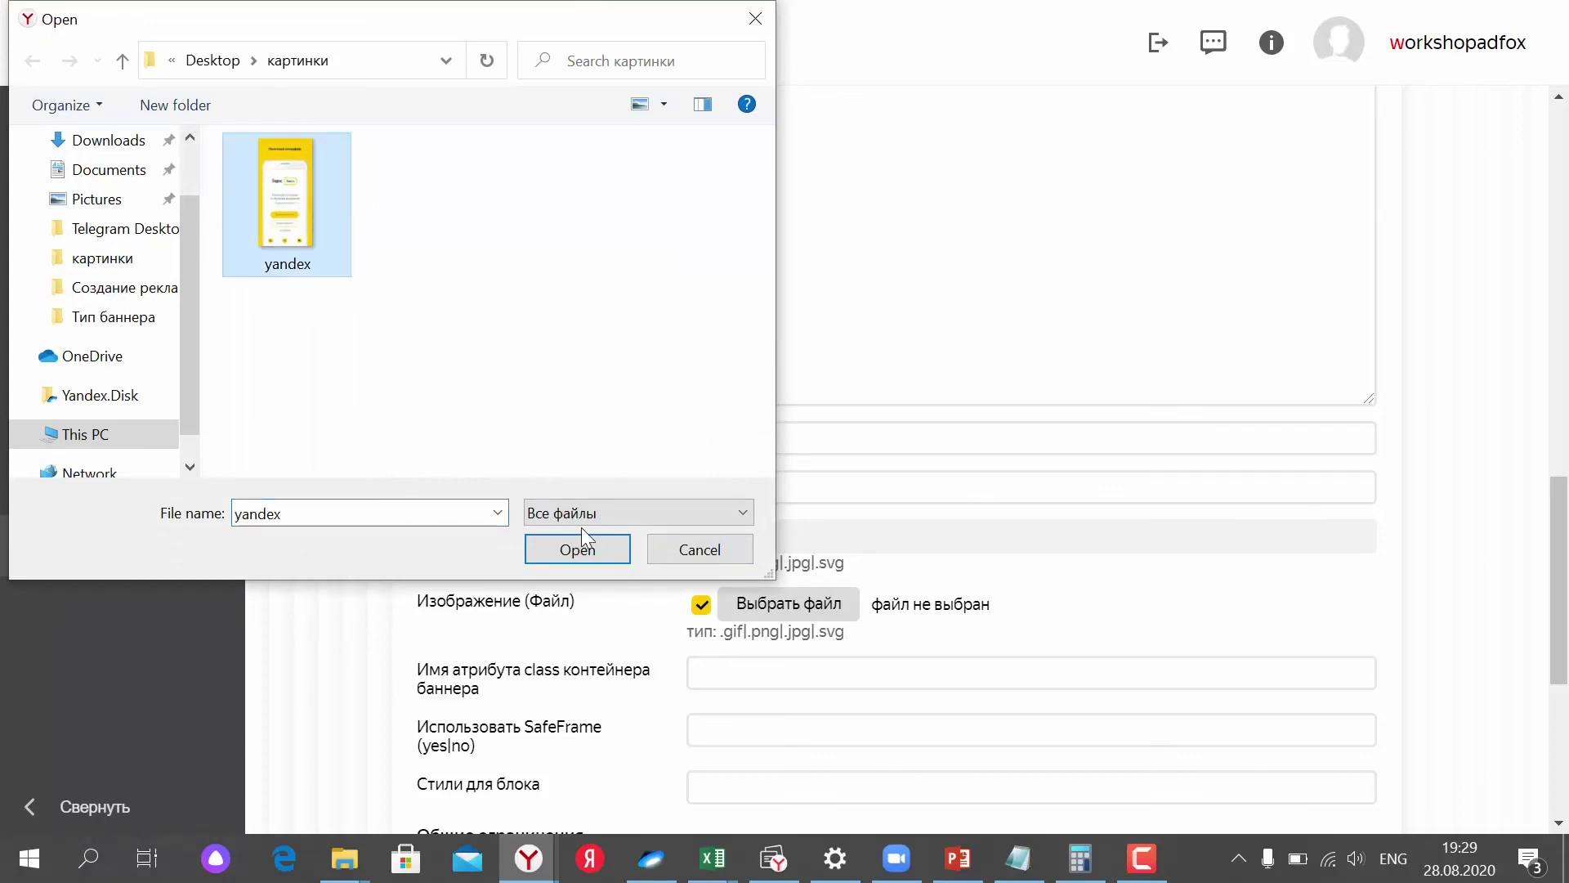
pyautogui.click(576, 549)
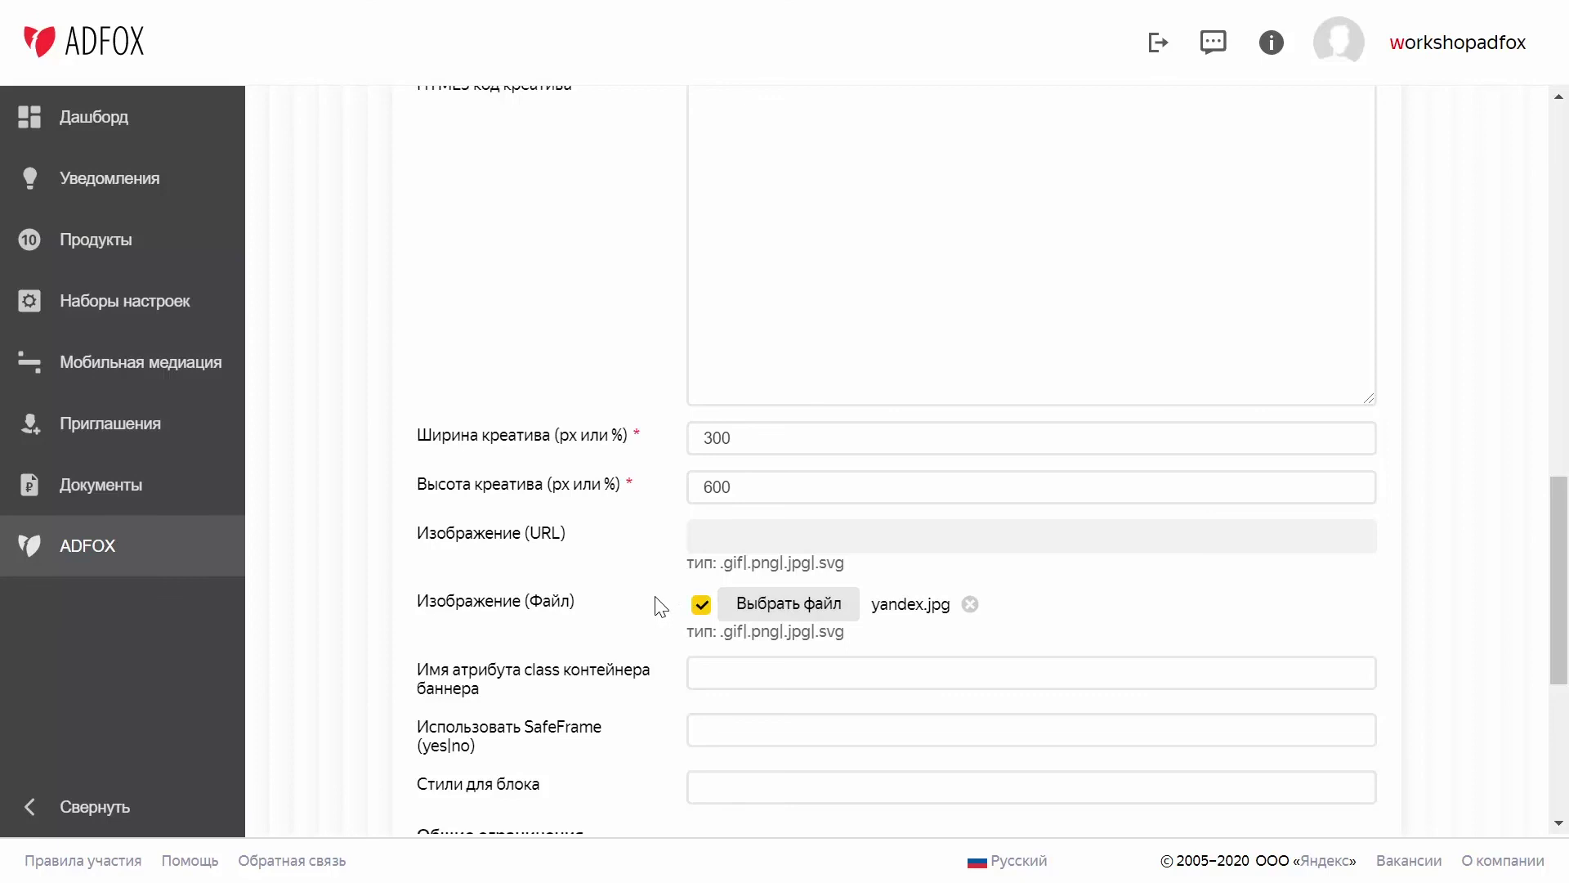
# Set the banner's block styles to "margin: 0 auto;", leaving the container class and SafeFrame options empty
pyautogui.scroll(-2, 661, 607)
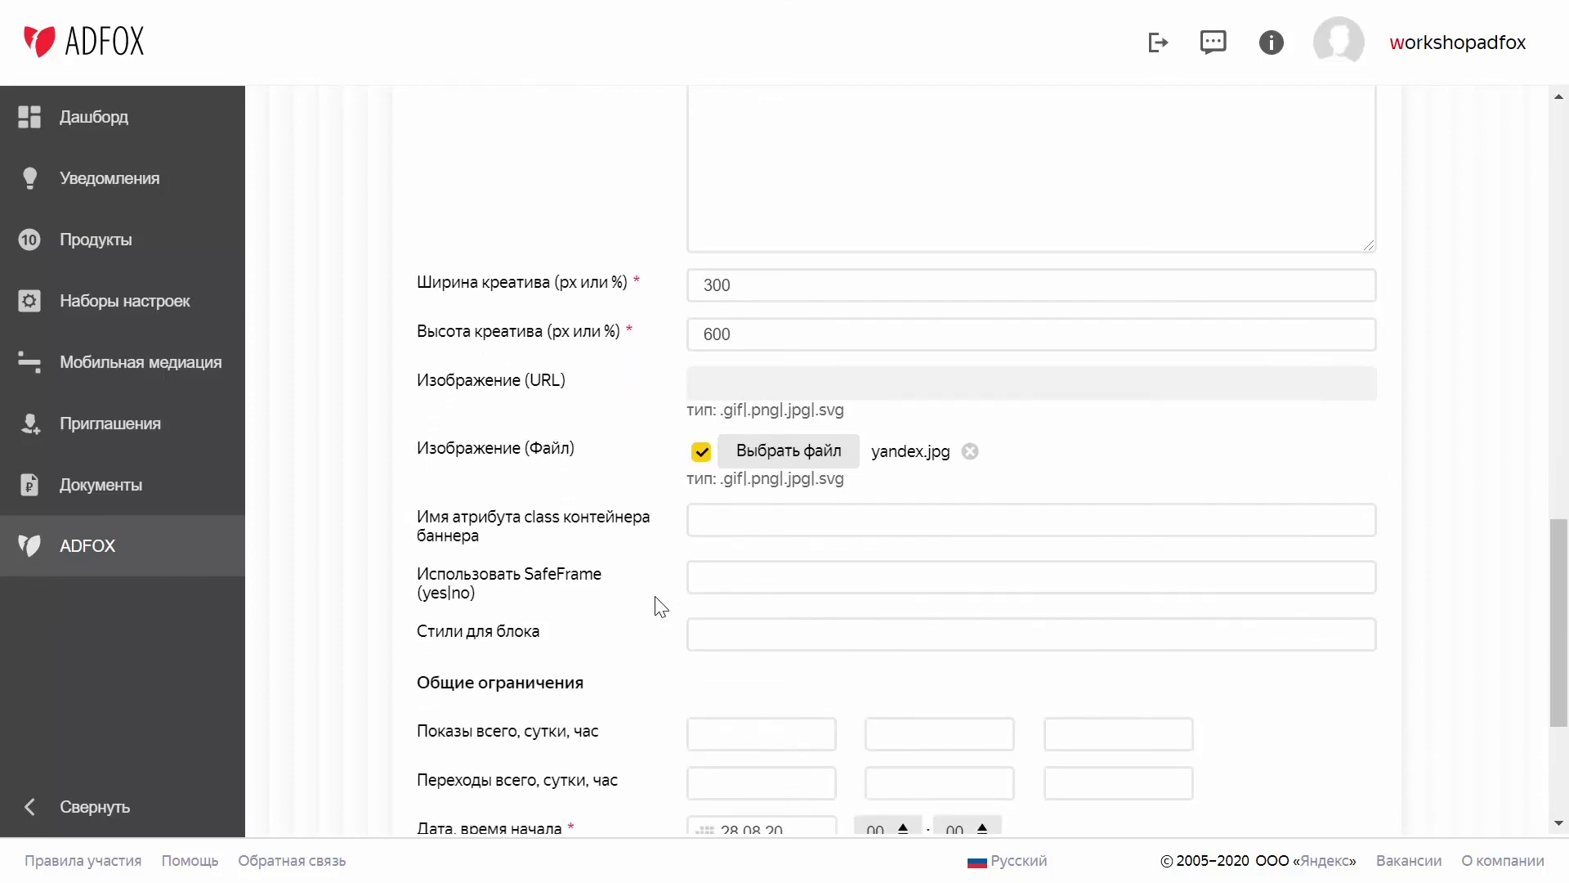
pyautogui.scroll(-1, 660, 607)
pyautogui.click(757, 449)
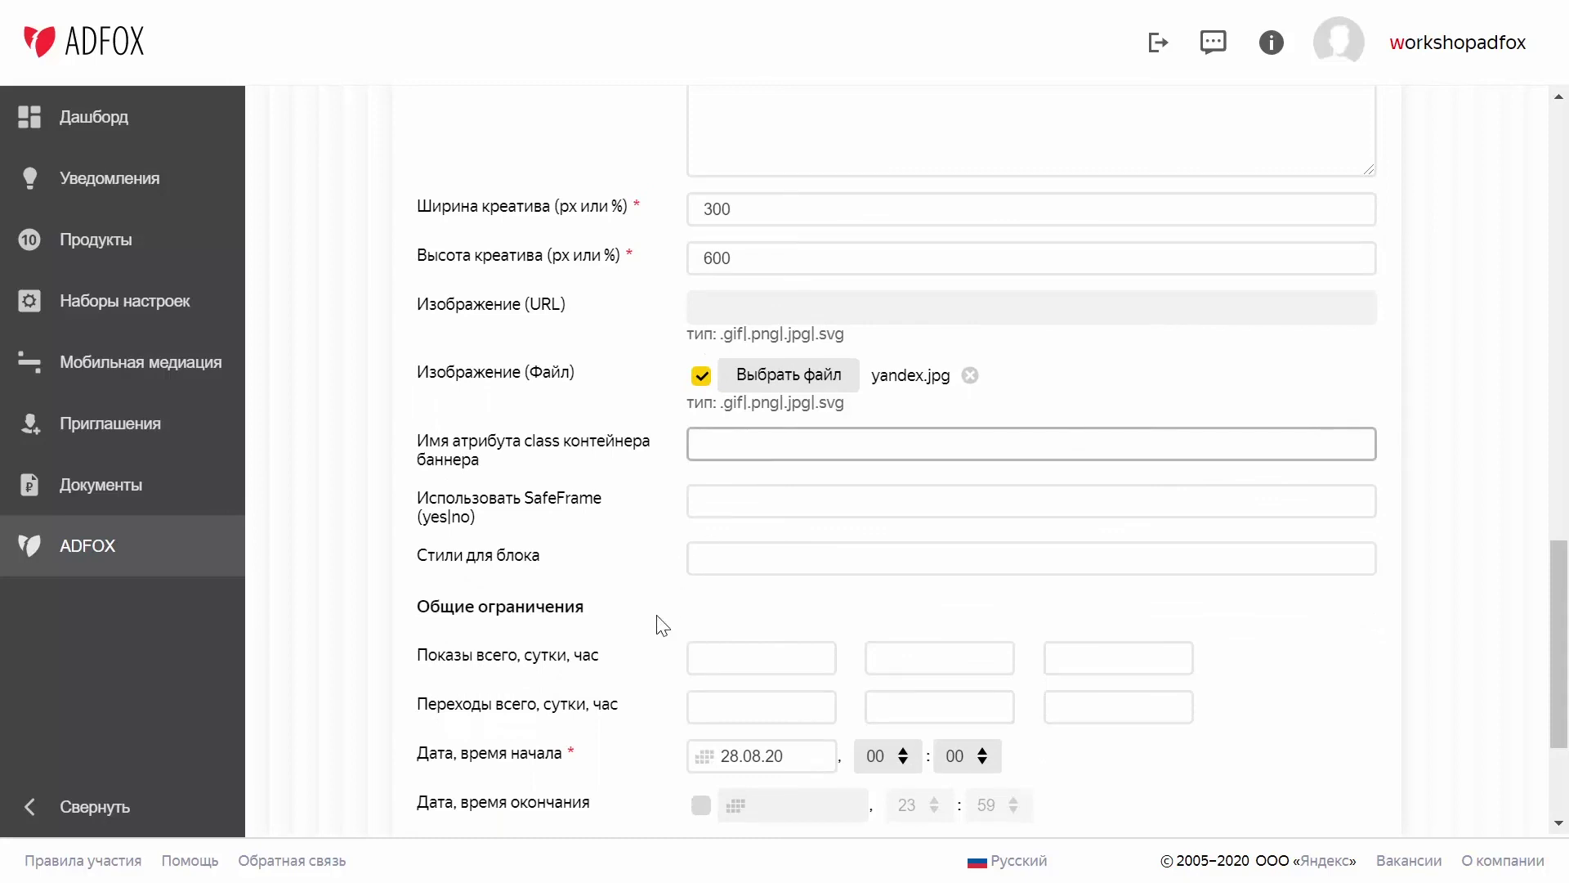
pyautogui.scroll(-2, 660, 625)
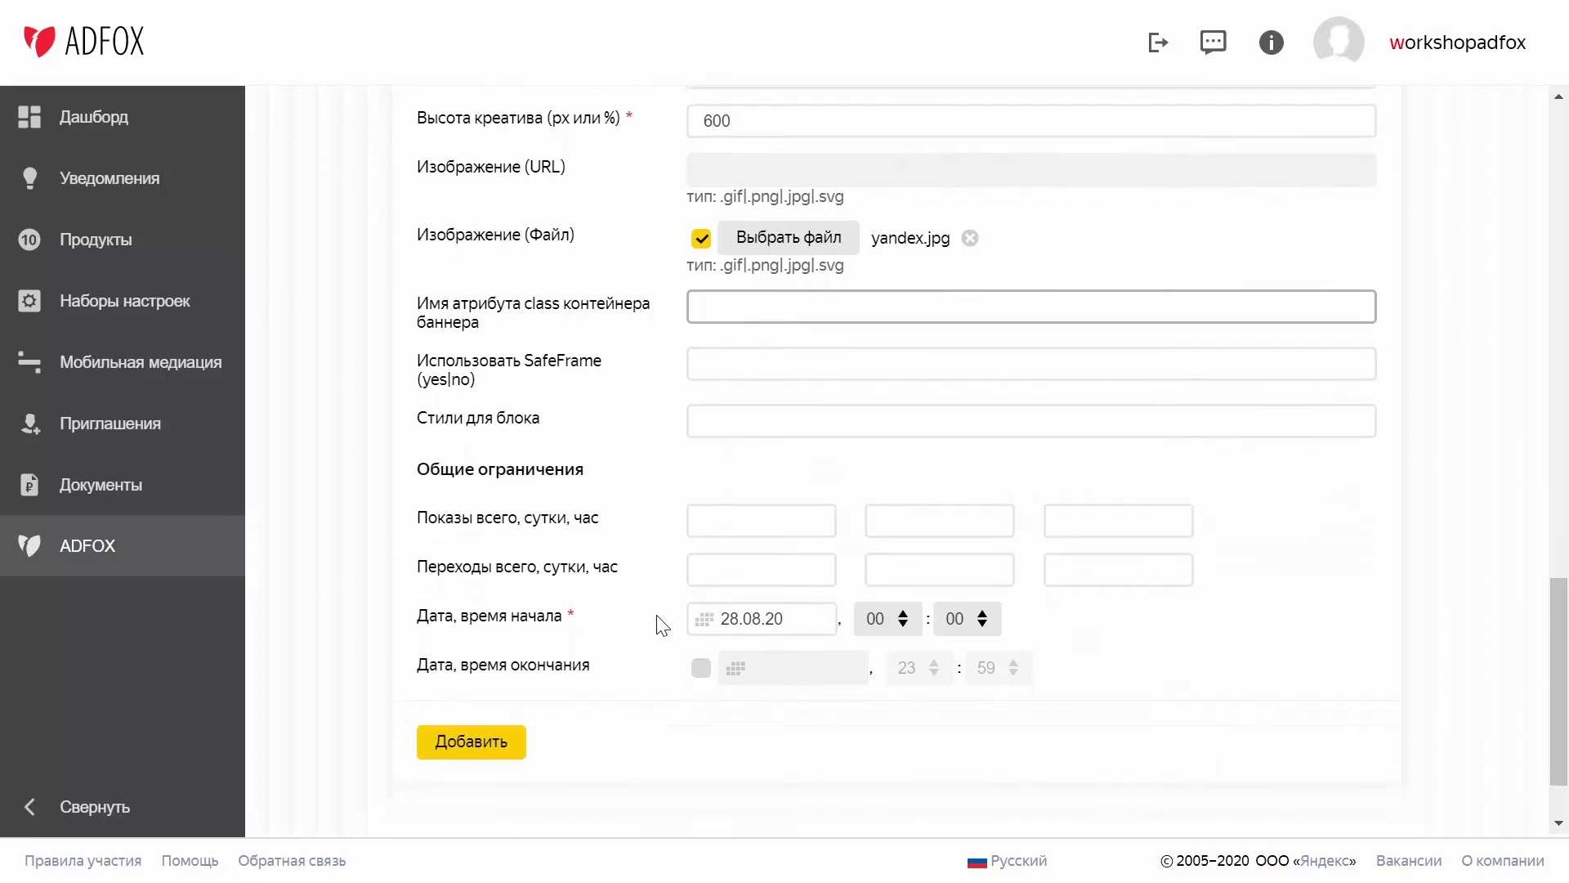
pyautogui.click(705, 354)
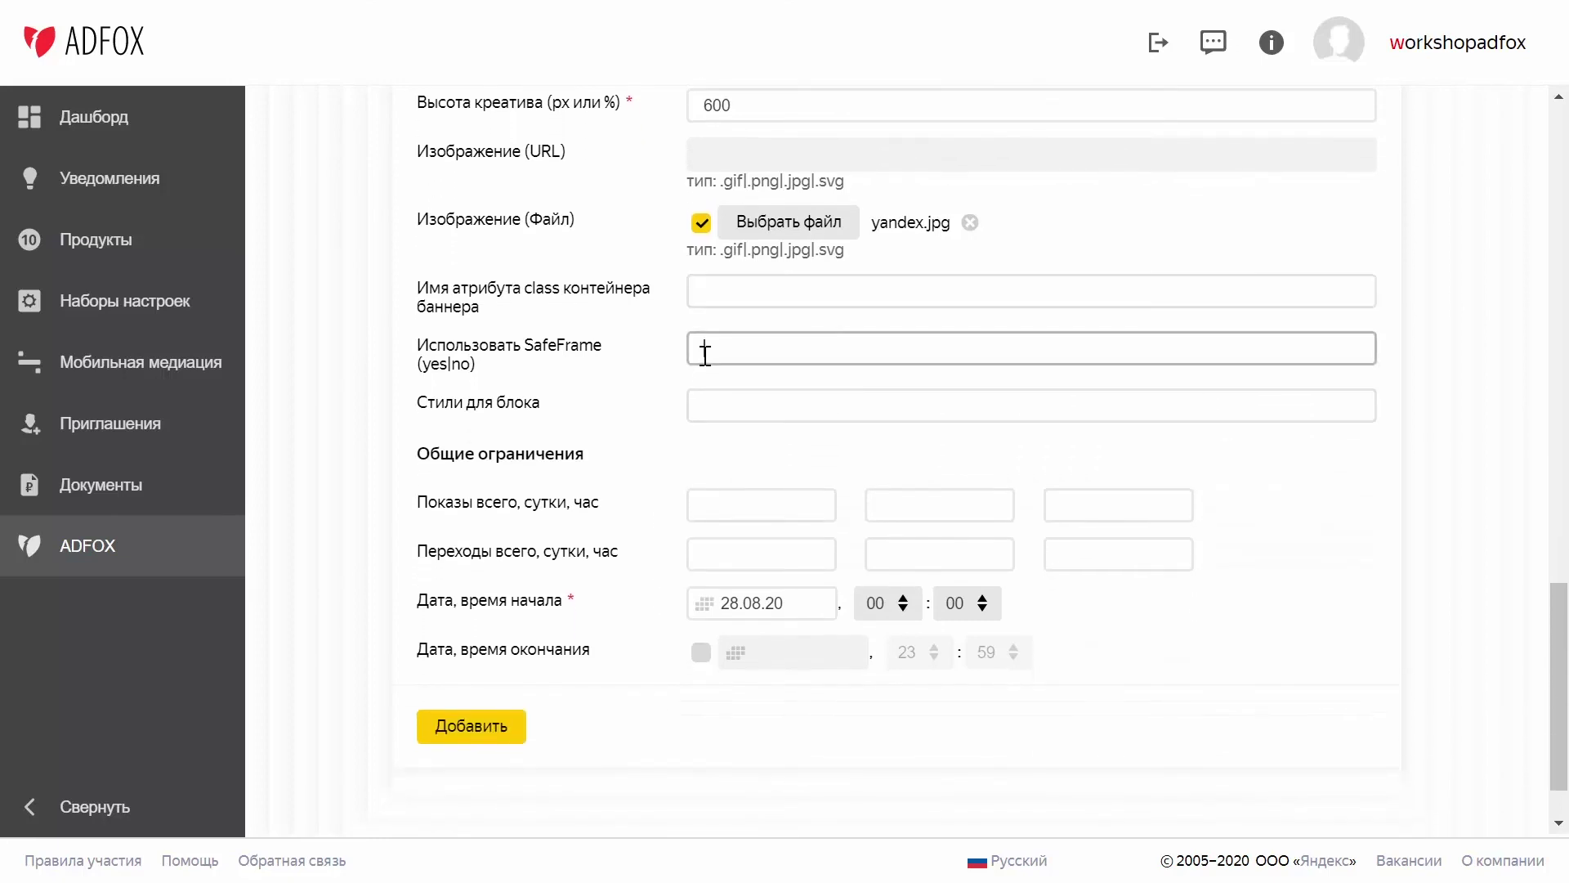
pyautogui.click(723, 402)
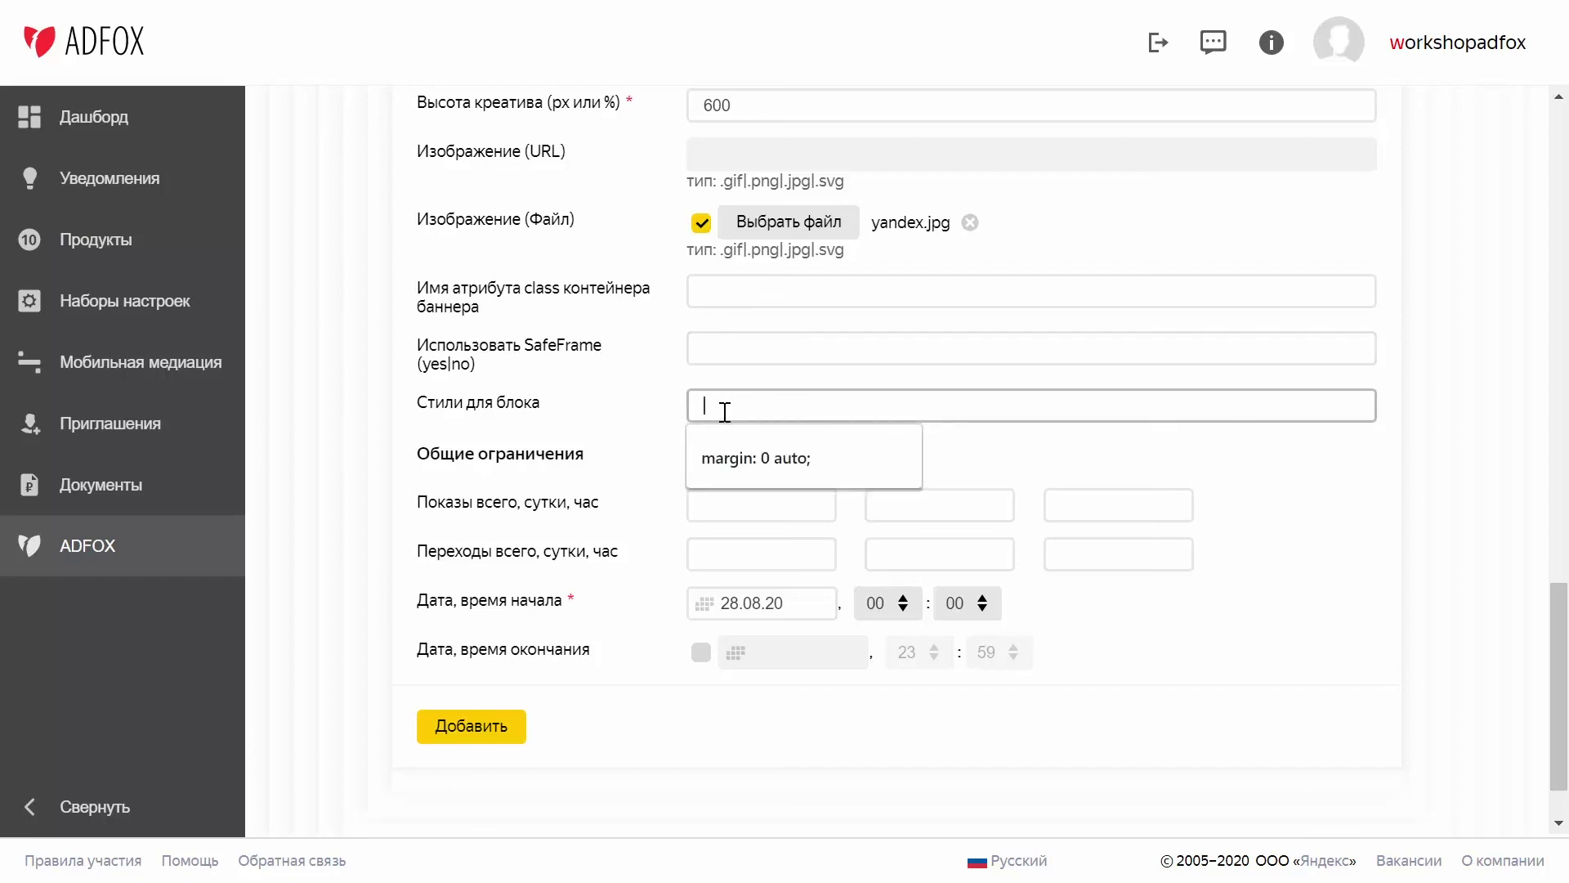
pyautogui.write('margin: 0 auto;')
pyautogui.click(709, 450)
# Look through the total, daily and hourly limit fields for the banner's impressions and clicks
pyautogui.click(752, 497)
pyautogui.click(897, 495)
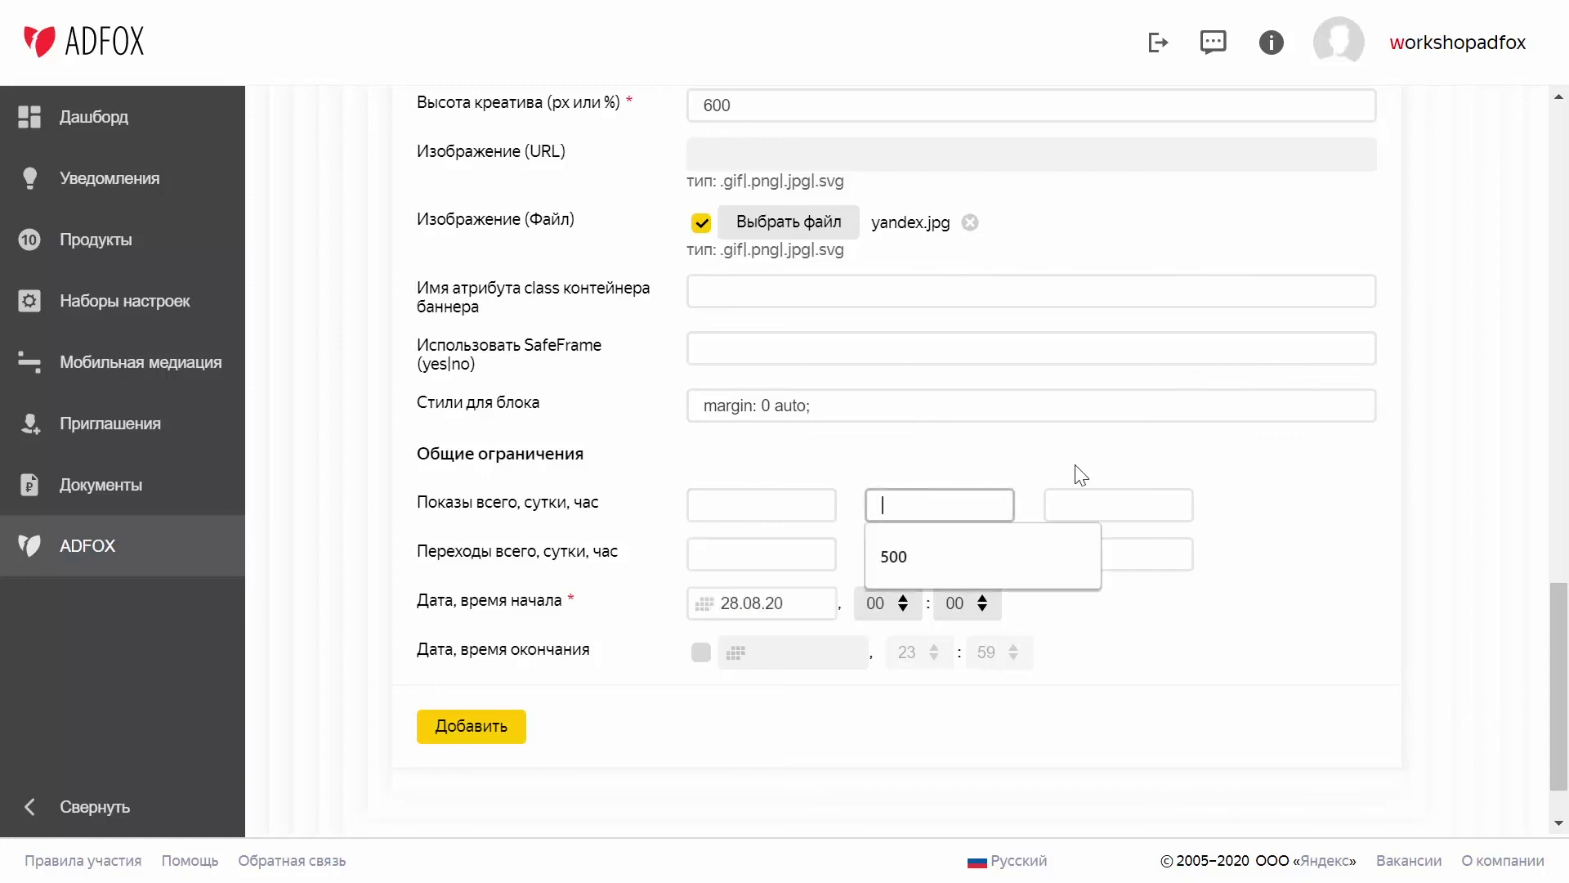
pyautogui.click(1095, 502)
pyautogui.click(826, 555)
pyautogui.click(922, 559)
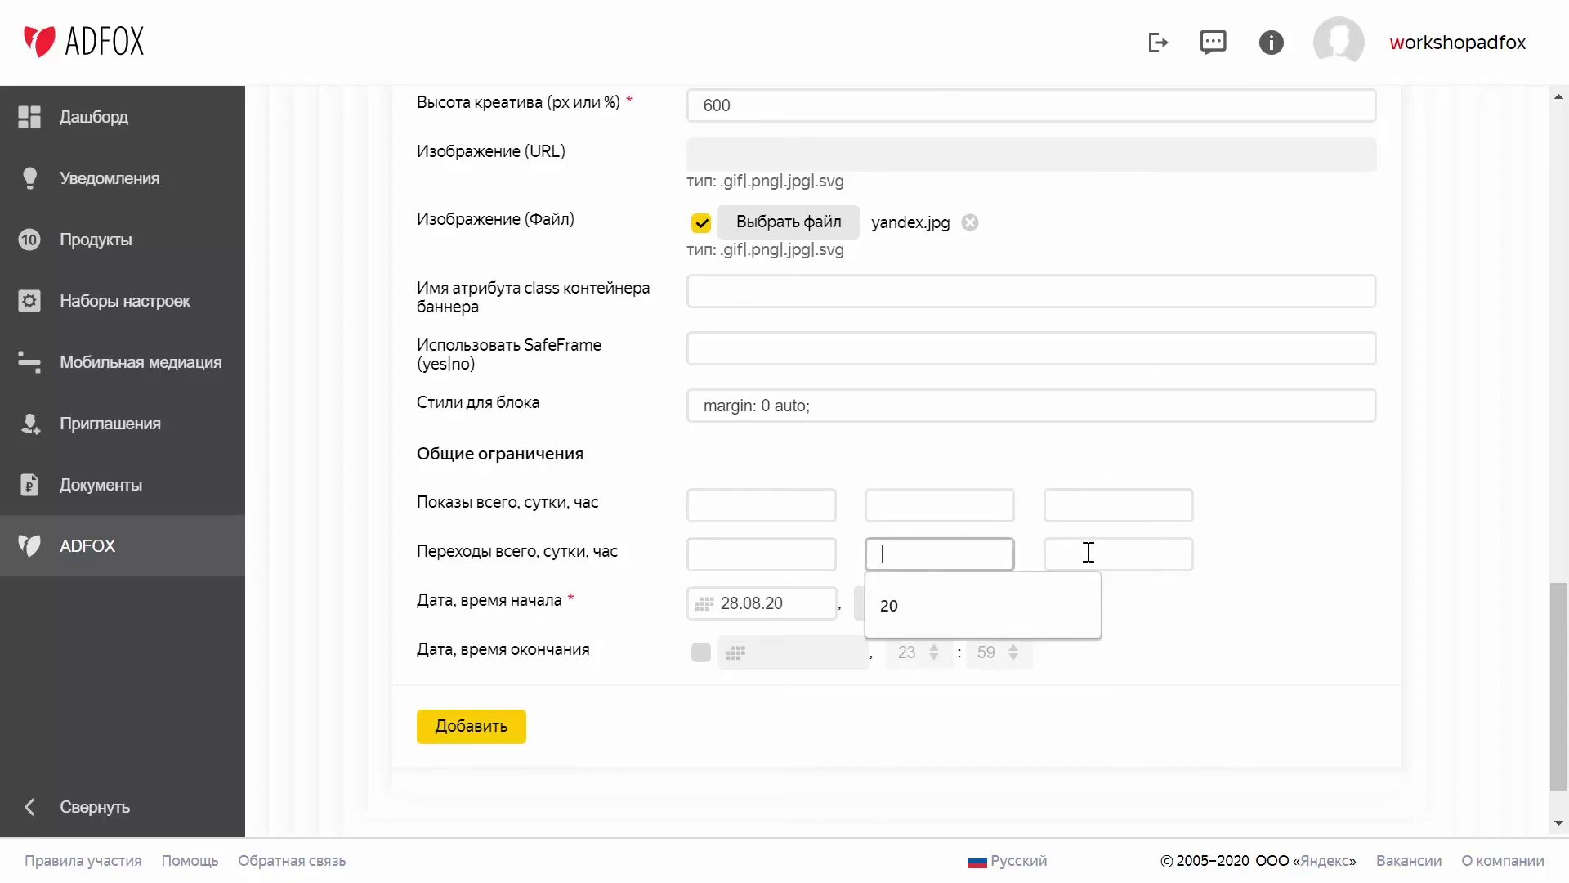
pyautogui.click(1089, 551)
pyautogui.click(1325, 551)
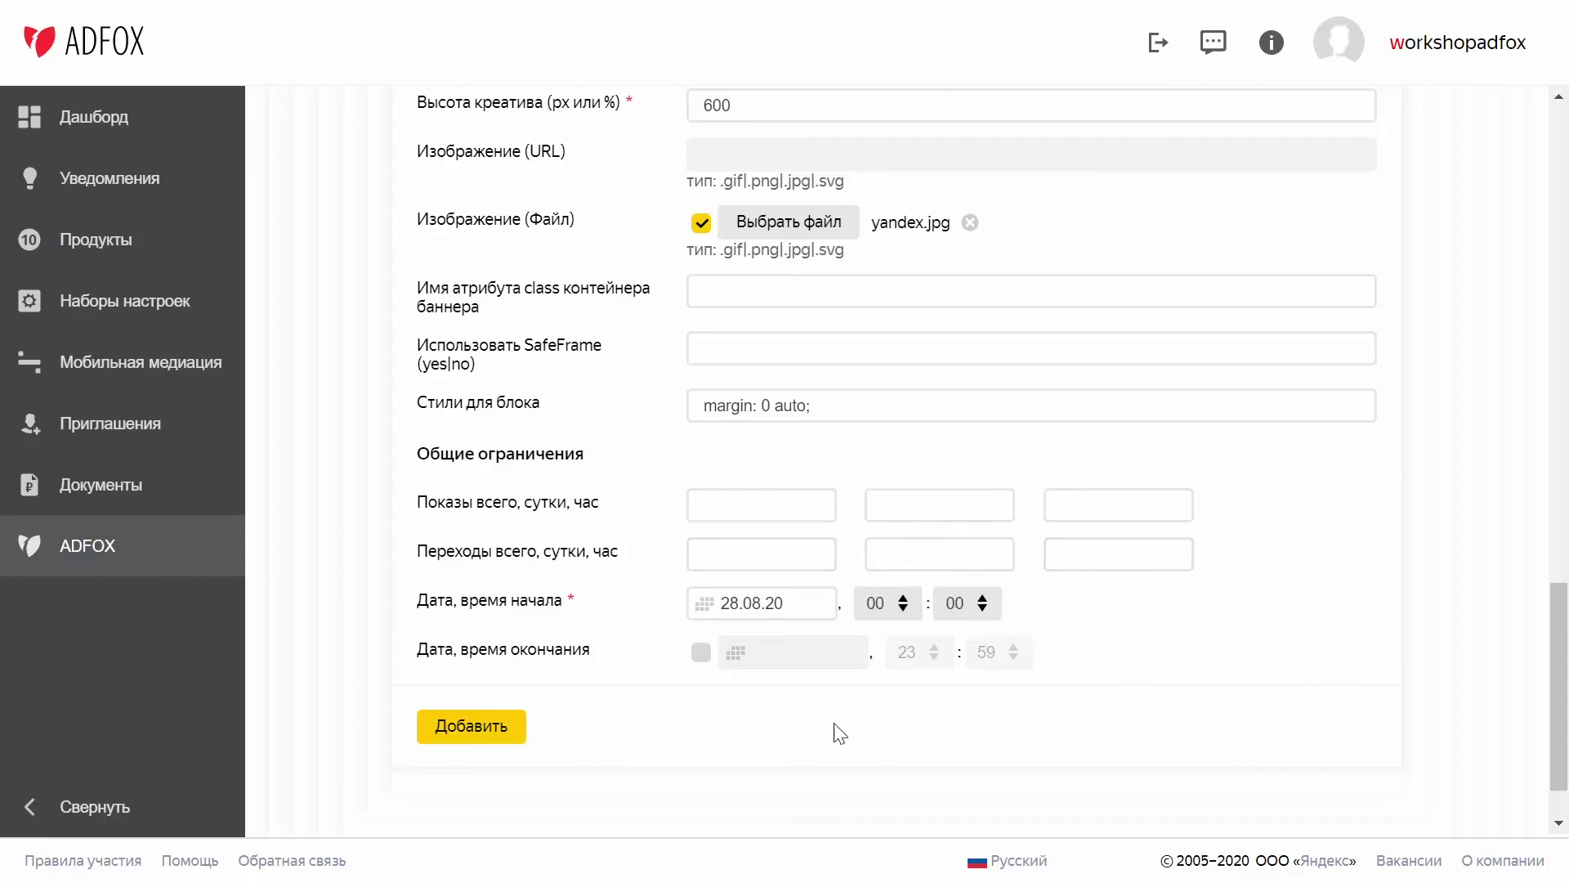
# Enable the banner's end date, set it to 31.08.20, and add the banner to the campaign
pyautogui.click(699, 658)
pyautogui.click(734, 653)
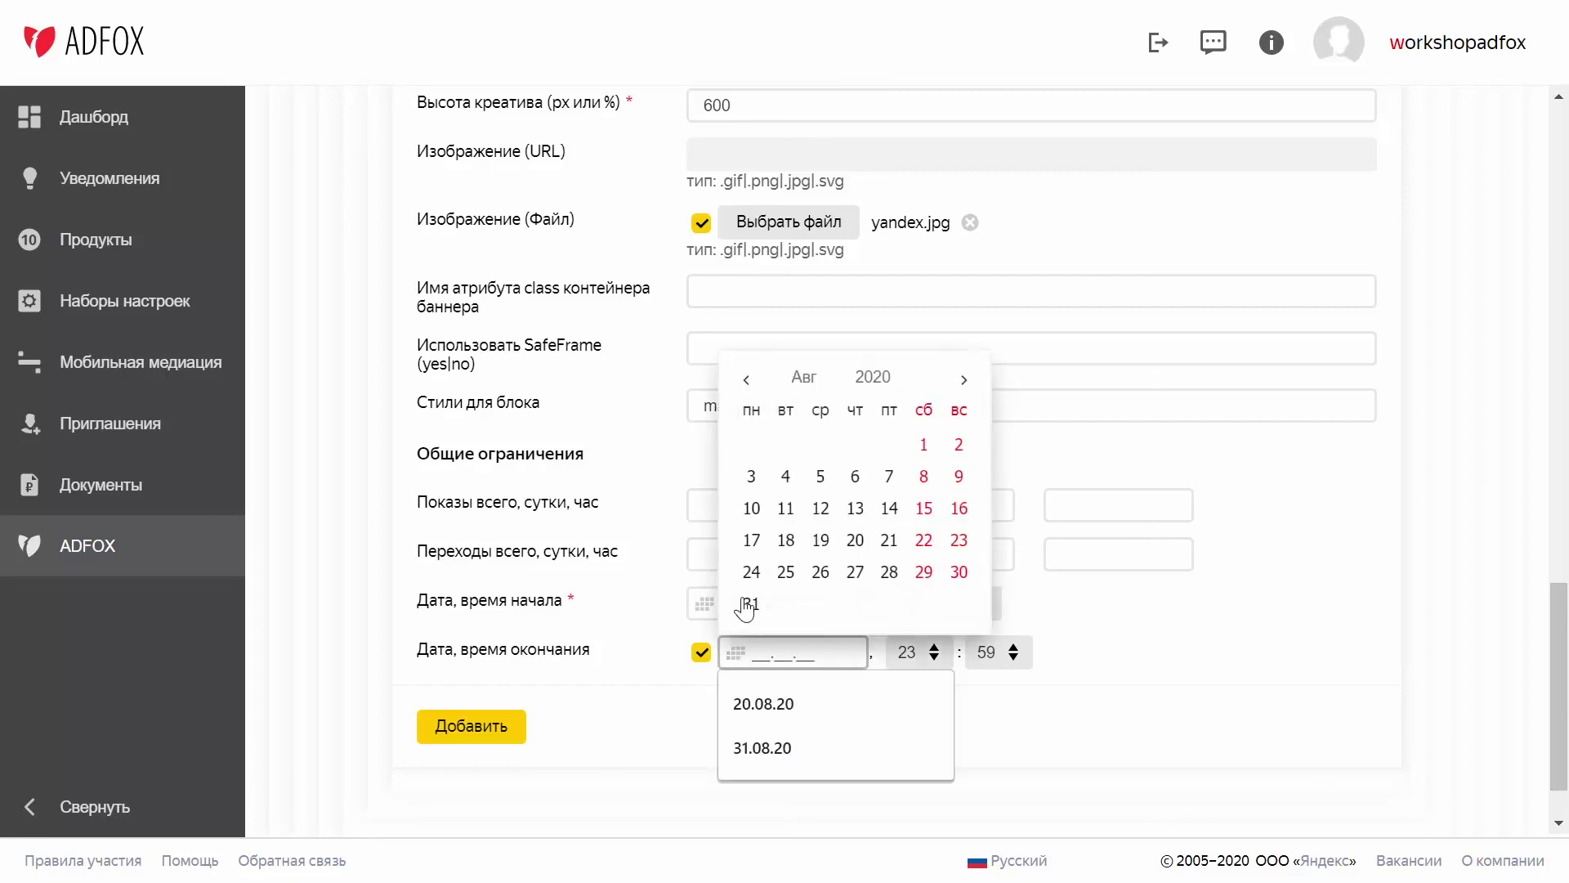
pyautogui.click(748, 605)
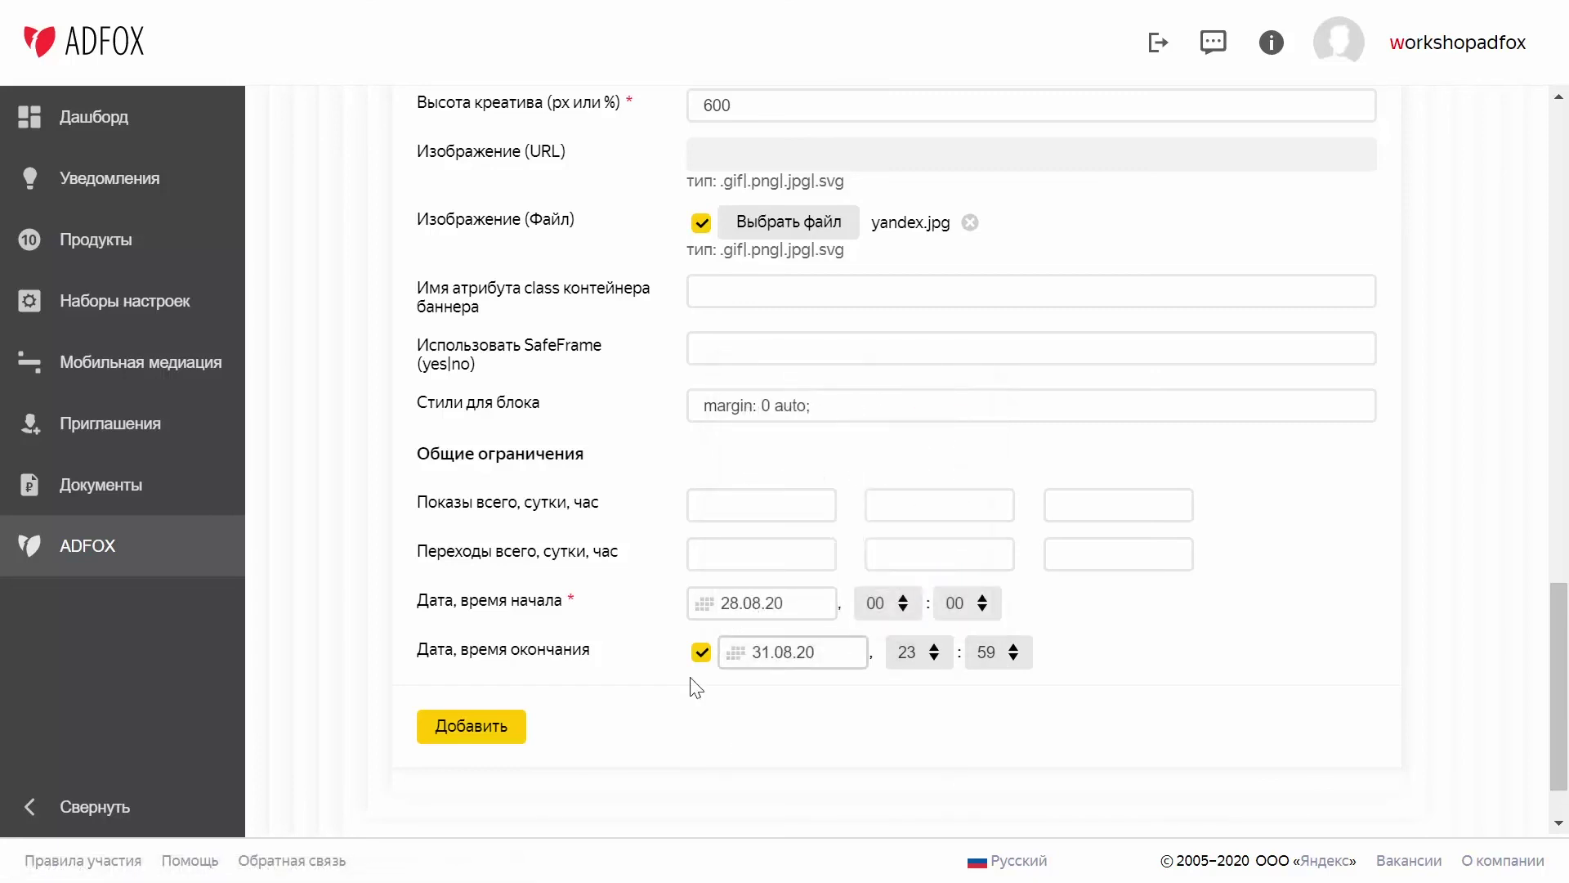
pyautogui.click(498, 734)
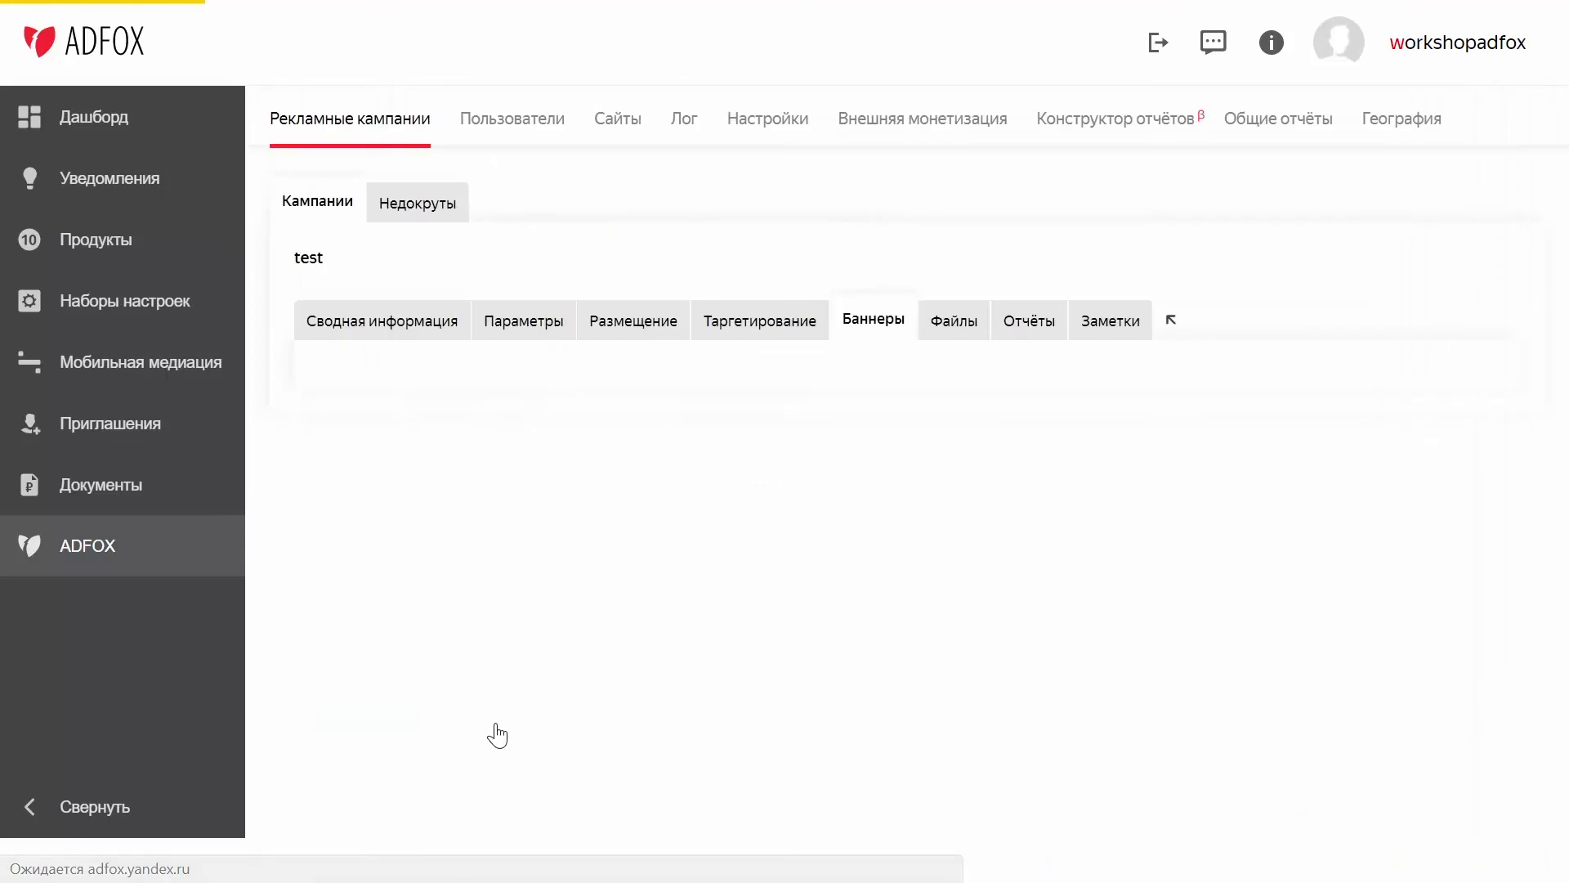
pyautogui.scroll(-7, 494, 736)
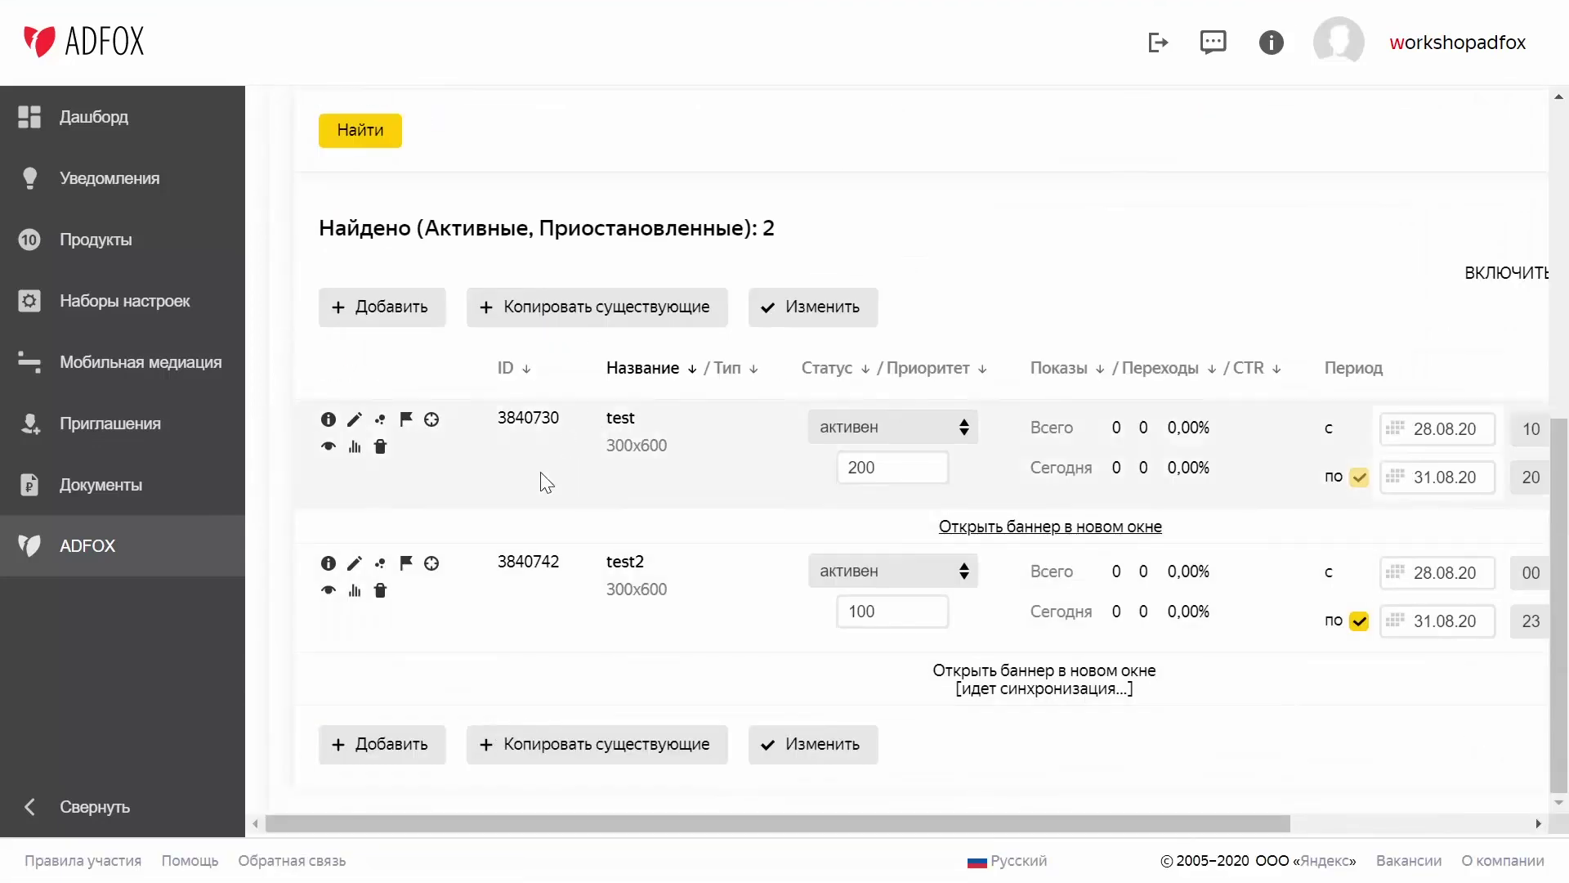